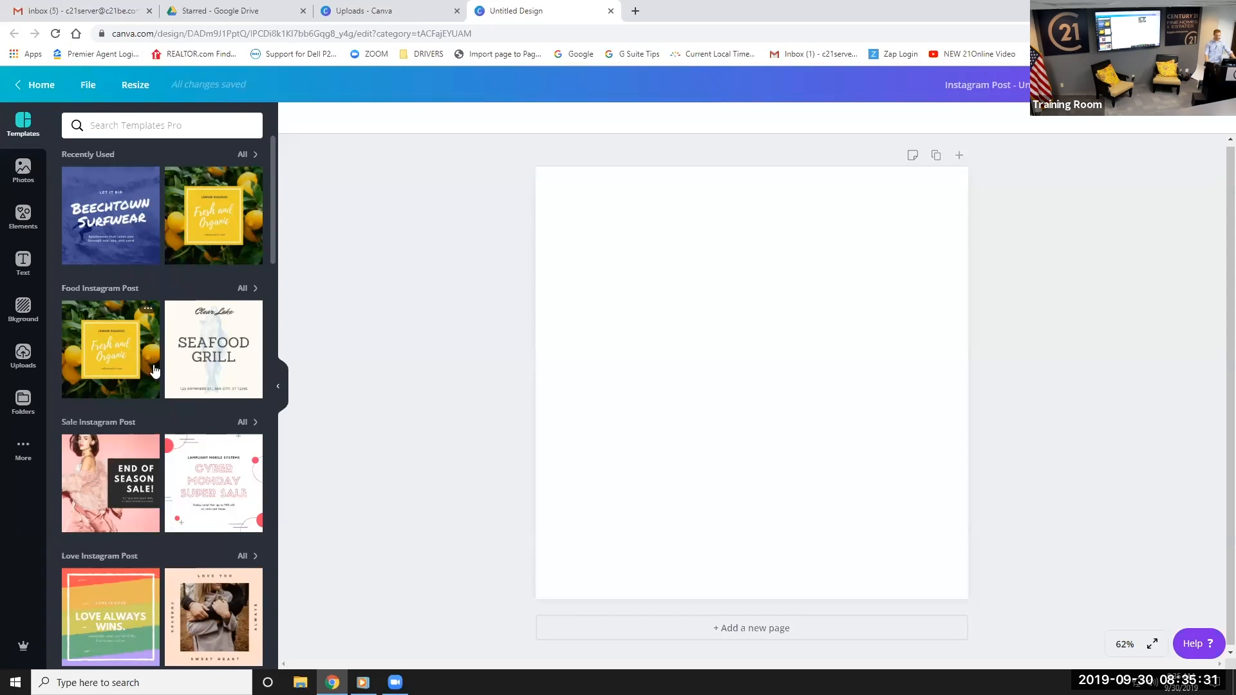
Apply the Beechtown Surfwear template to the blank Instagram post
{"action": "scroll", "coordinate": [111, 361], "scroll_direction": "down", "scroll_amount": 15}
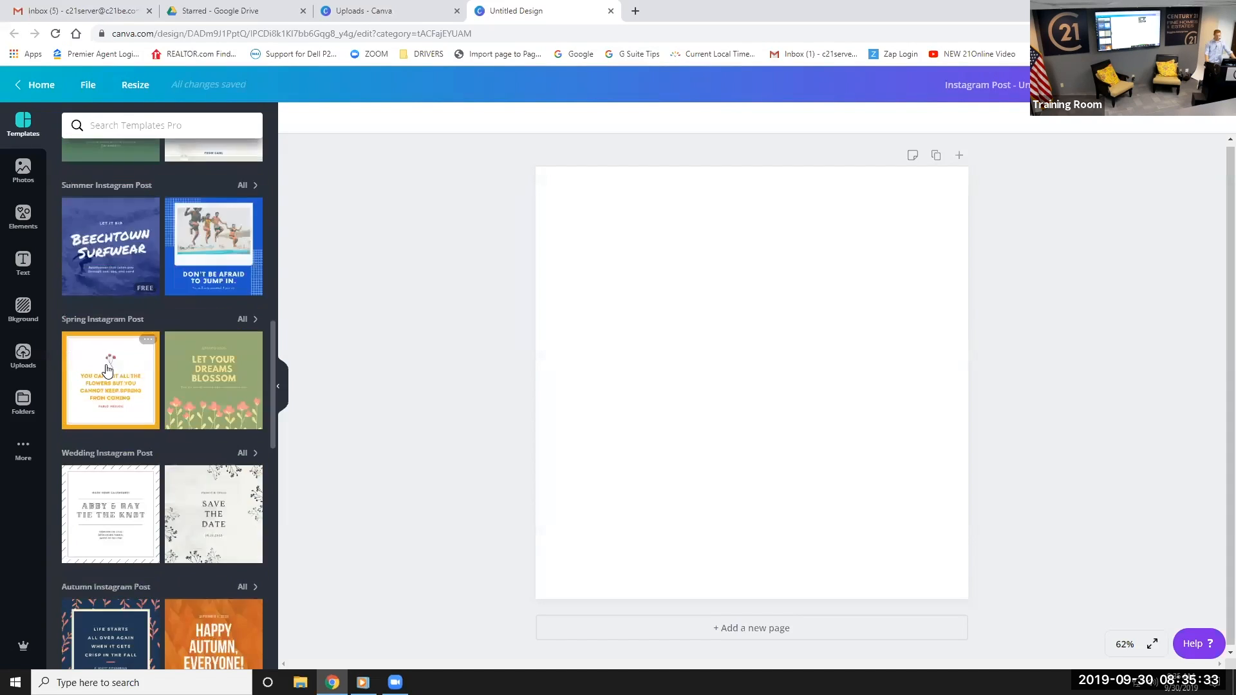
{"action": "scroll", "coordinate": [111, 360], "scroll_direction": "down", "scroll_amount": 15}
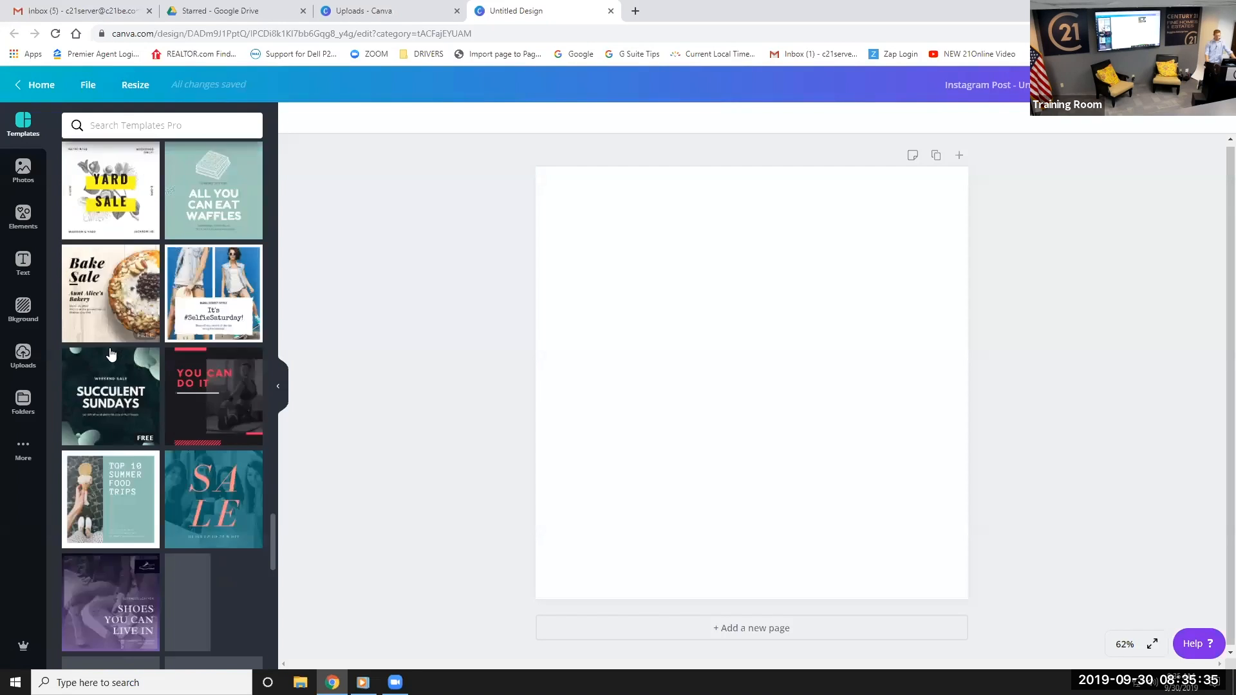
{"action": "scroll", "coordinate": [111, 353], "scroll_direction": "down", "scroll_amount": 15}
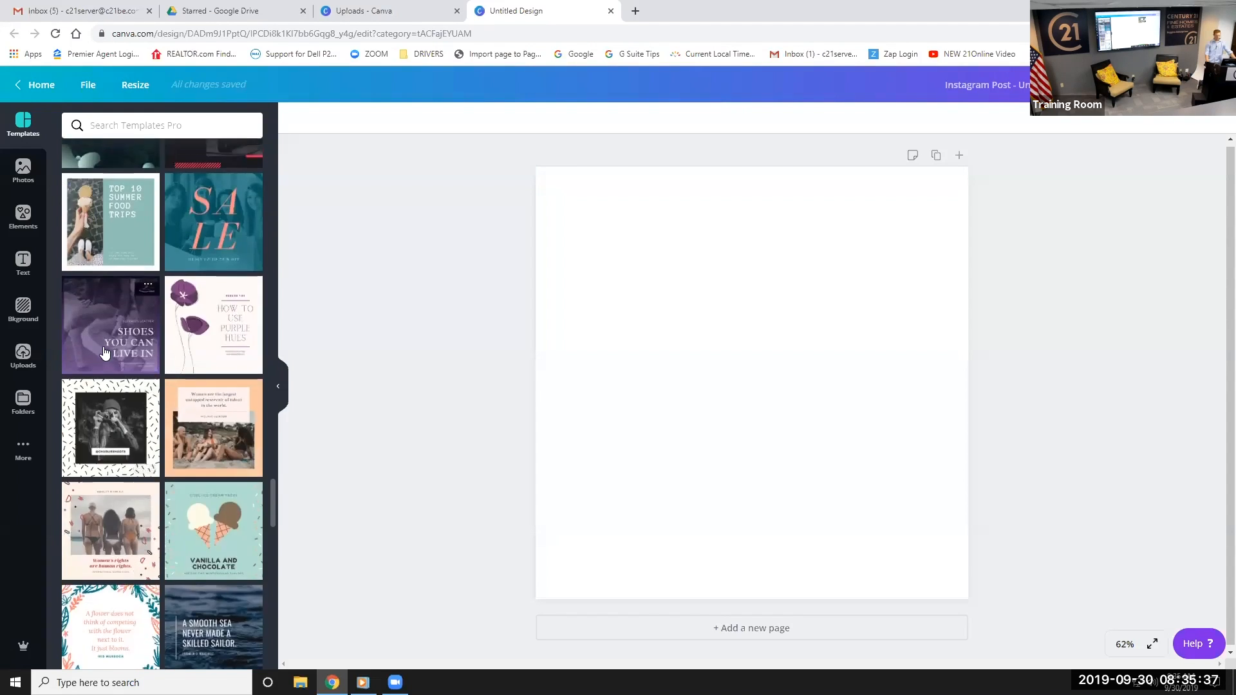
{"action": "scroll", "coordinate": [105, 351], "scroll_direction": "up", "scroll_amount": 15}
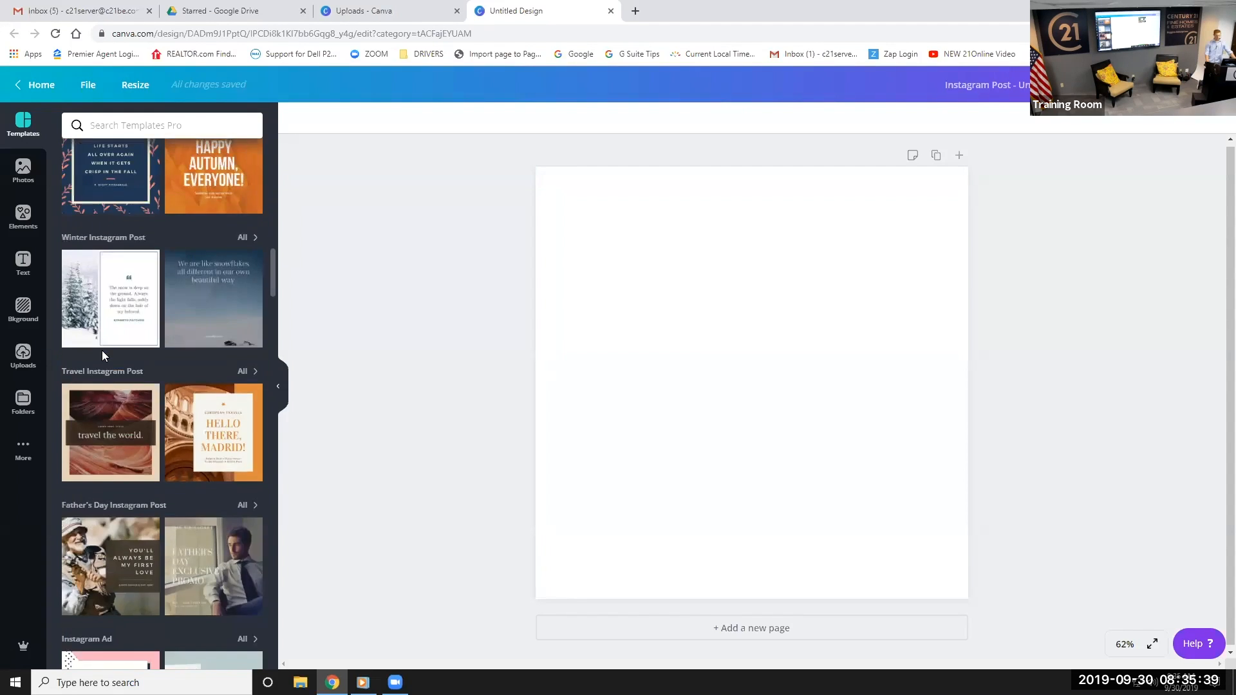
{"action": "scroll", "coordinate": [105, 352], "scroll_direction": "up", "scroll_amount": 15}
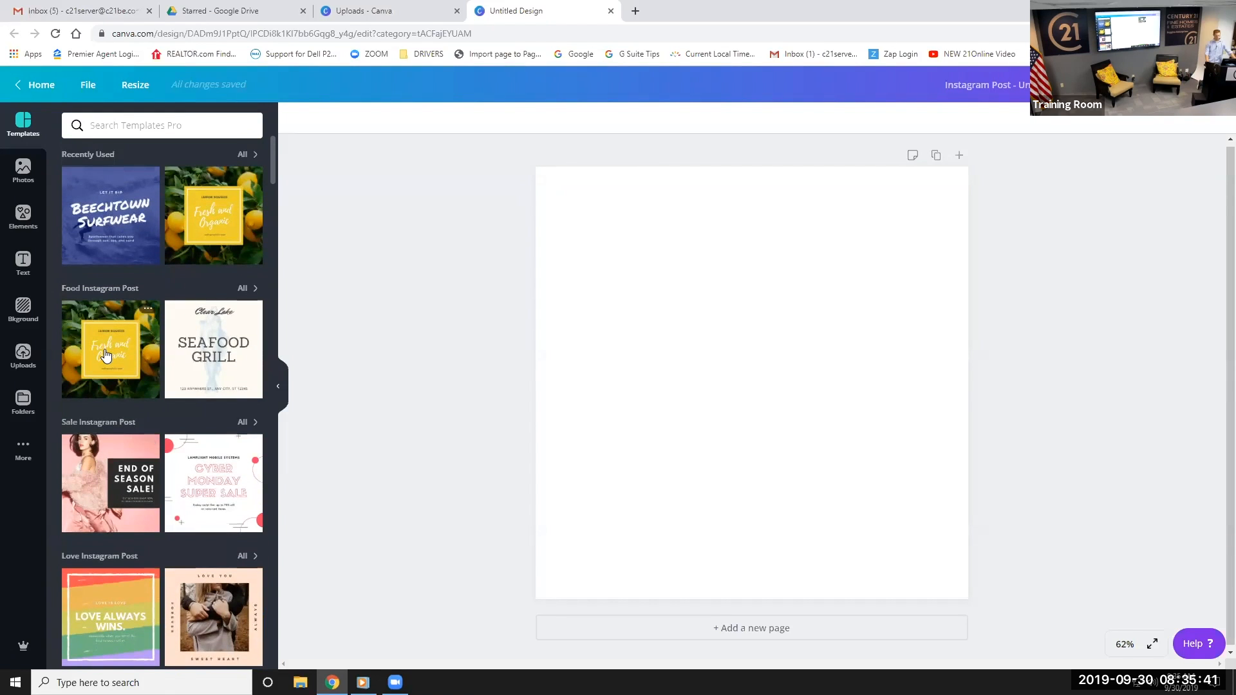
{"action": "left_click", "coordinate": [110, 216]}
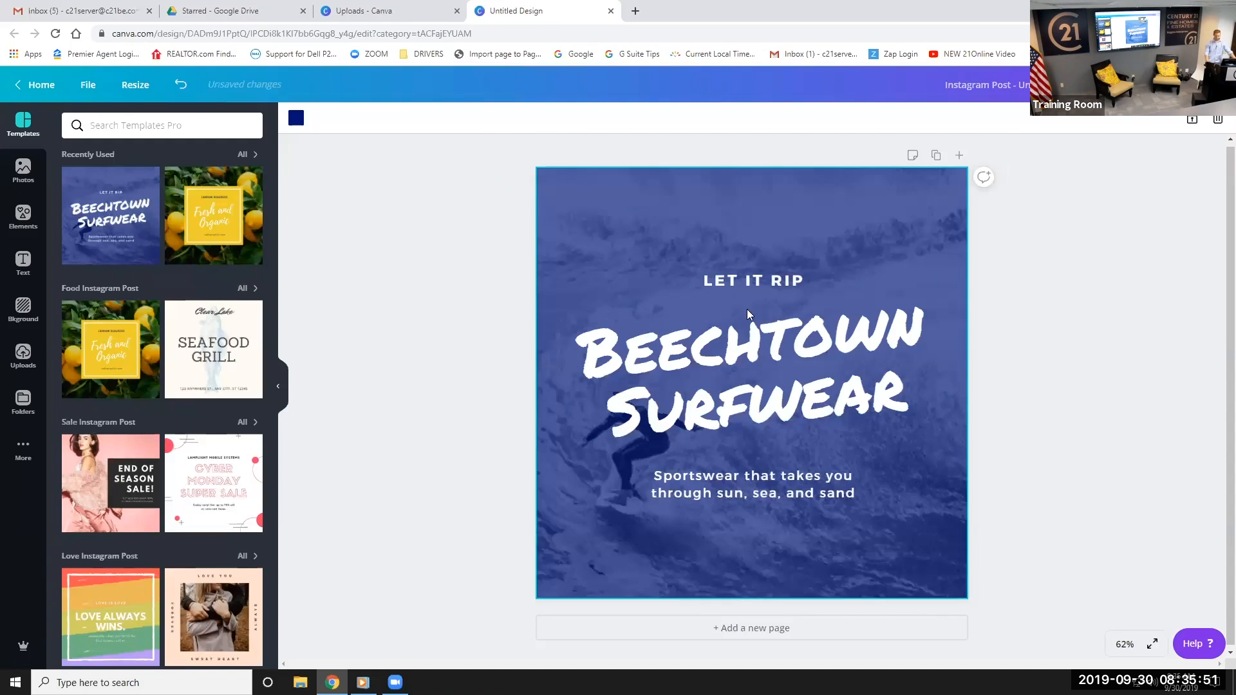
Select the surfer background photo and show the uploaded images
{"action": "left_click", "coordinate": [730, 280]}
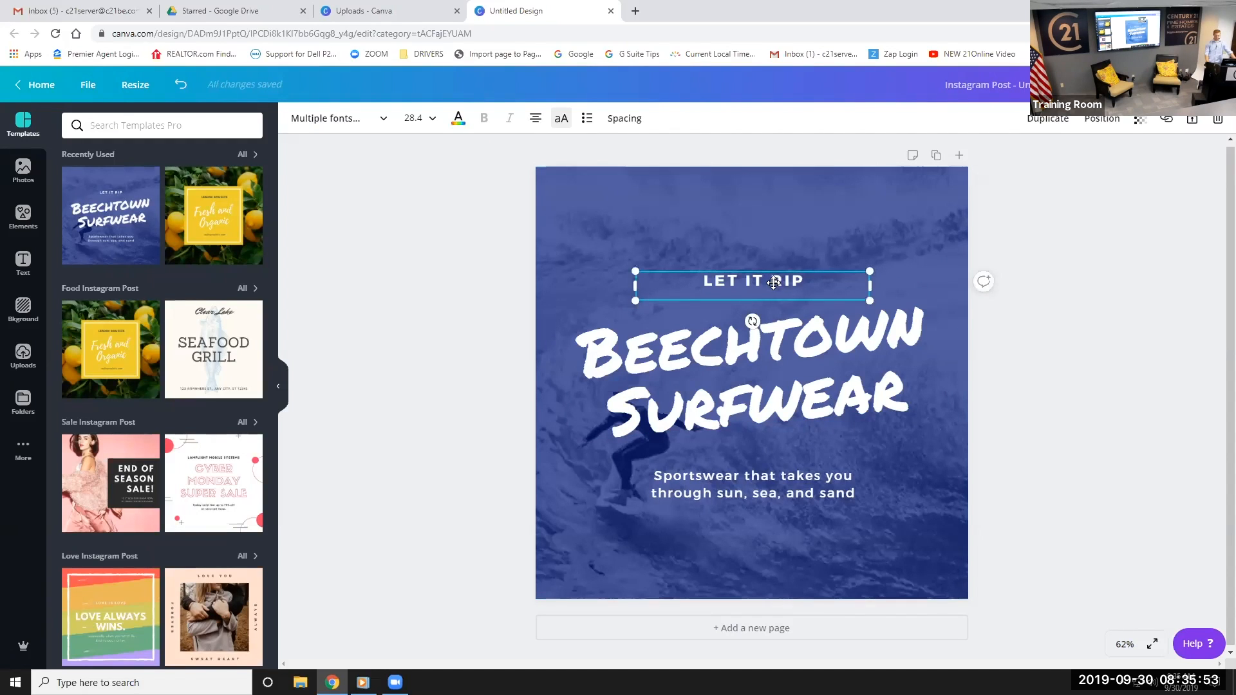
{"action": "left_click", "coordinate": [615, 551]}
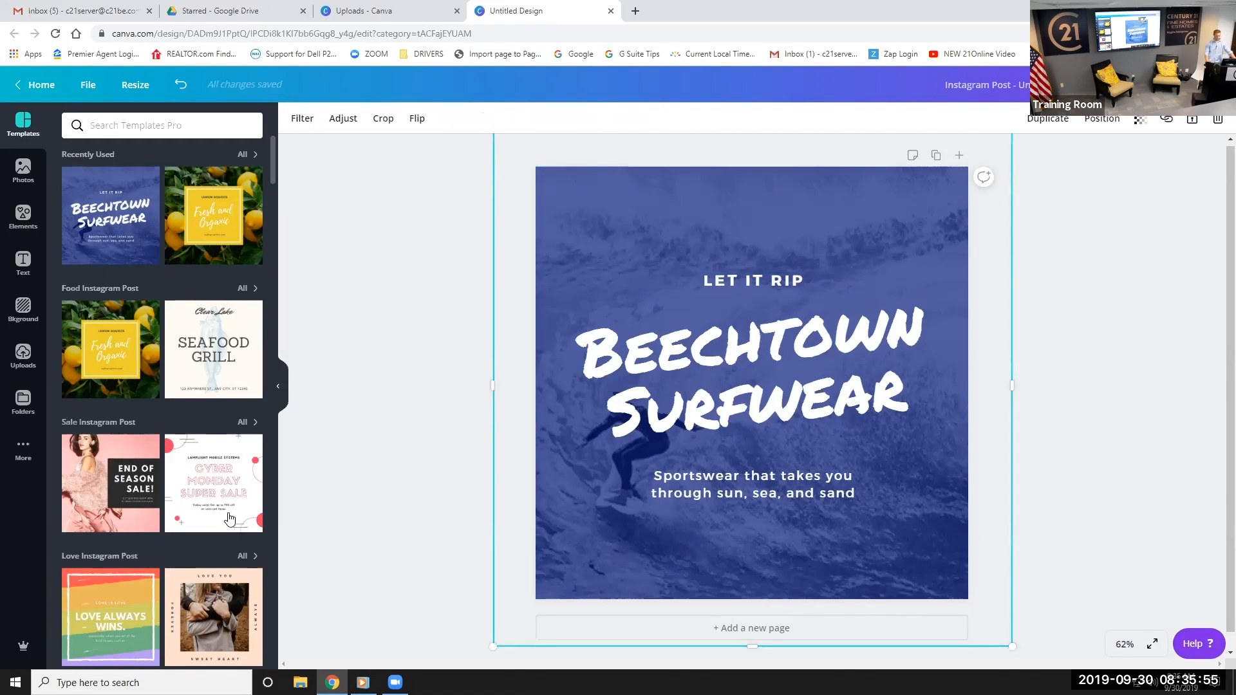
{"action": "left_click", "coordinate": [19, 364]}
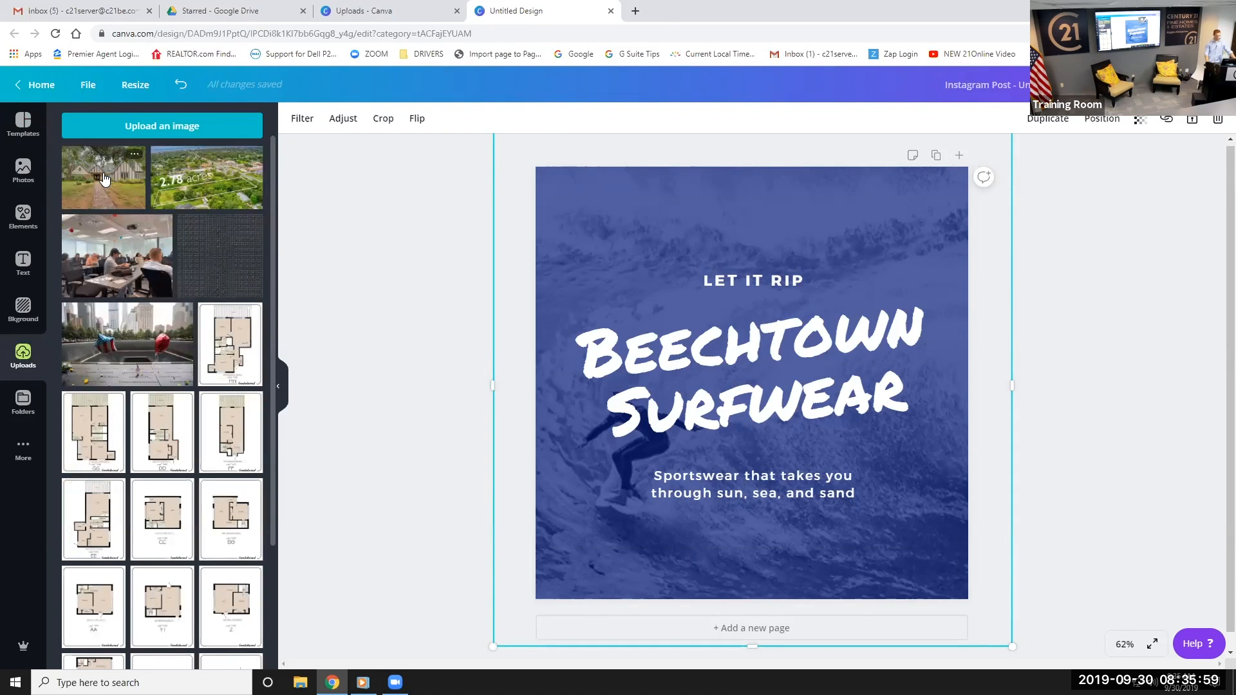
Drop the house photo onto the background and delete the LET IT RIP text
{"action": "left_click_drag", "start_coordinate": [104, 178], "coordinate": [708, 252]}
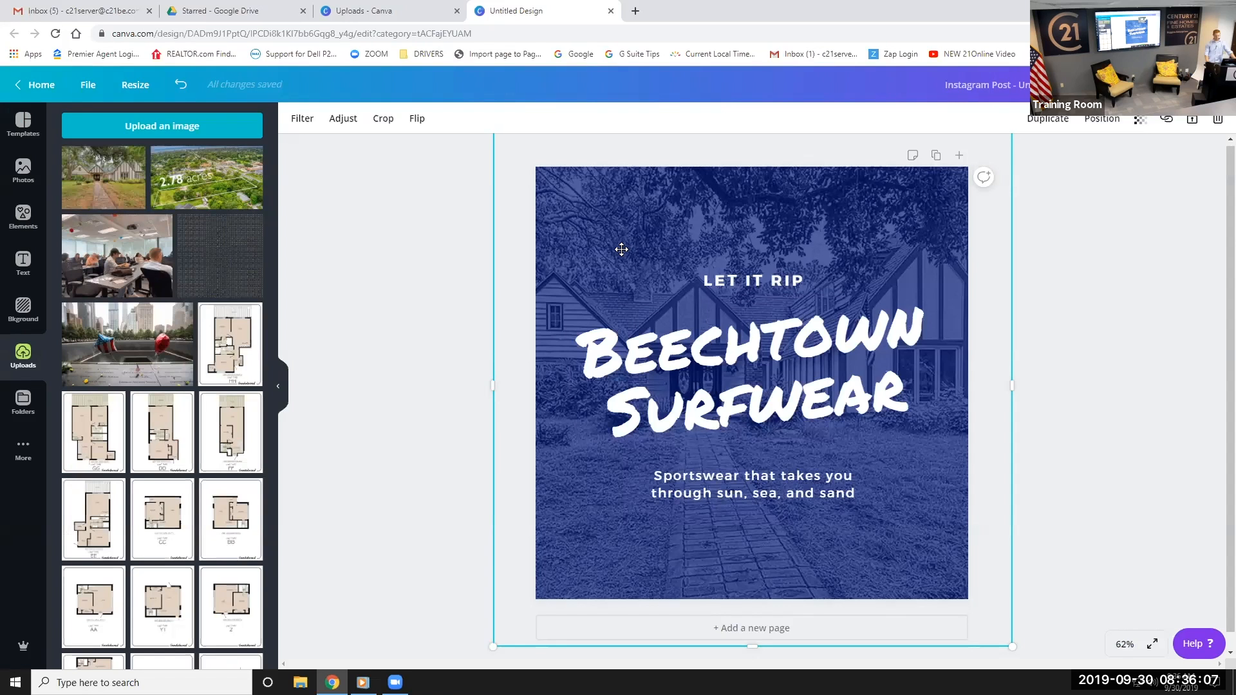
{"action": "left_click", "coordinate": [749, 280]}
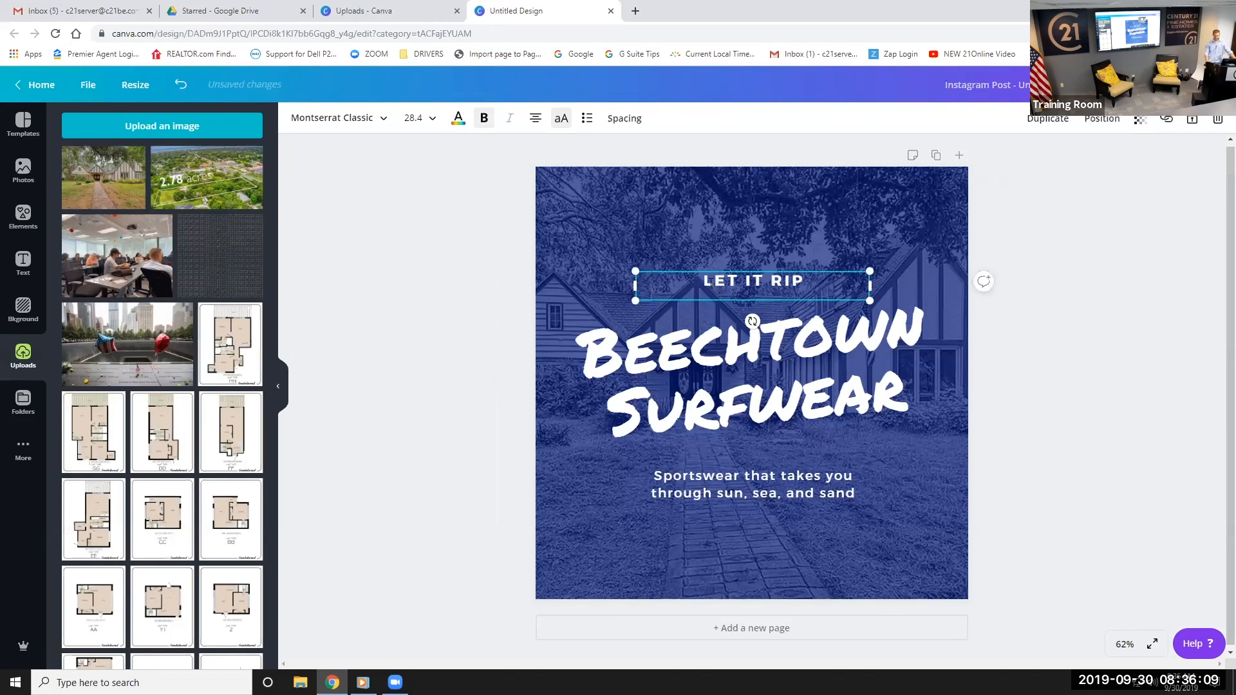
{"action": "left_click_drag", "start_coordinate": [818, 283], "coordinate": [816, 283]}
{"action": "key", "text": "BackSpace"}
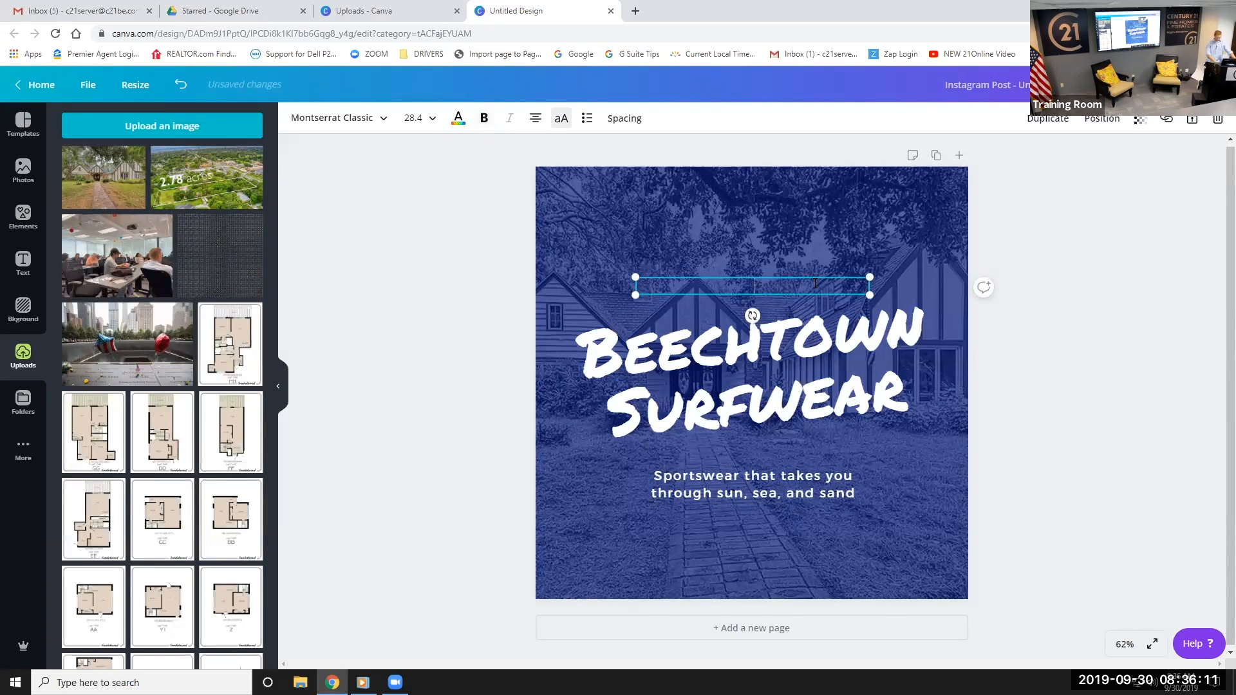
{"action": "left_click", "coordinate": [751, 331]}
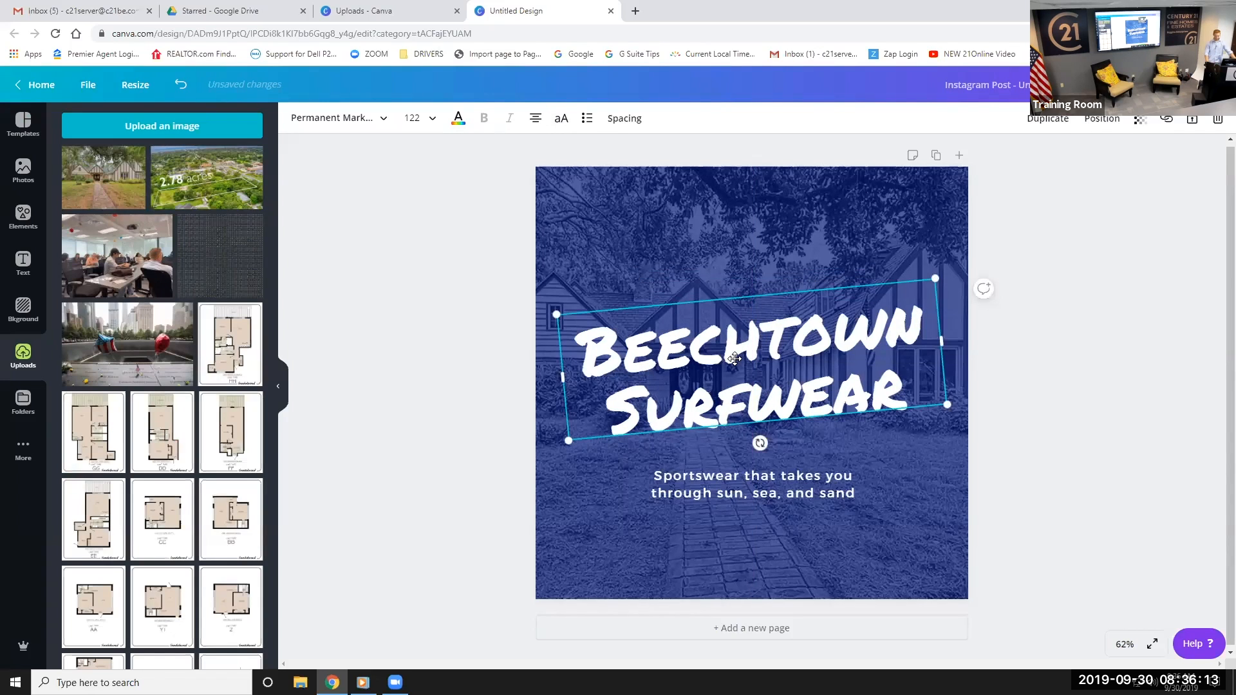
{"action": "left_click", "coordinate": [1081, 351]}
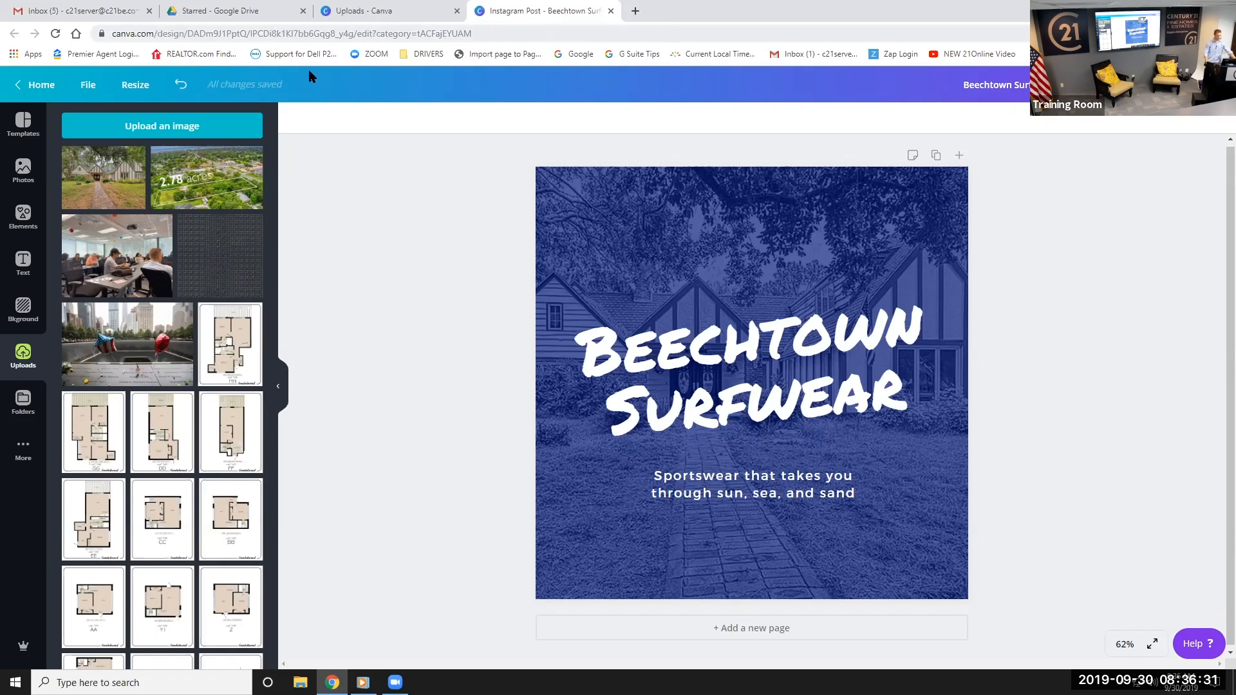
Go back to the Canva home page from the Beechtown Surfwear post
{"action": "left_click", "coordinate": [38, 85]}
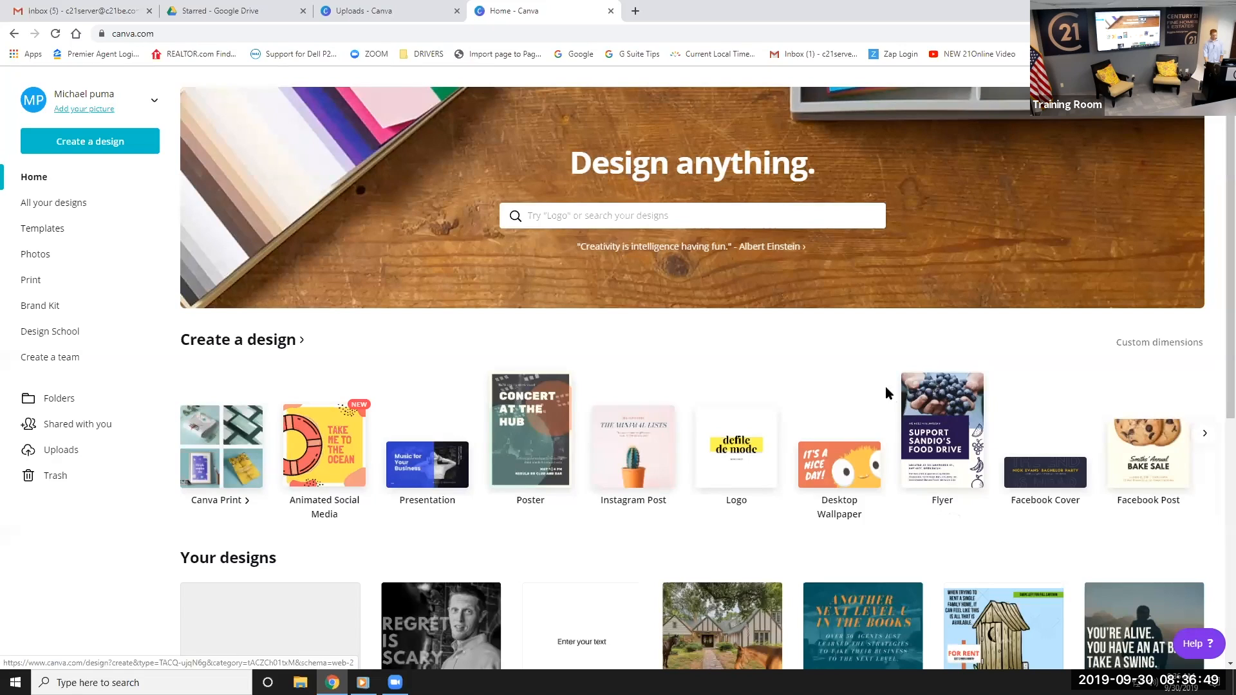
Create a new Flyer design and browse the flyer templates
{"action": "left_click", "coordinate": [953, 462]}
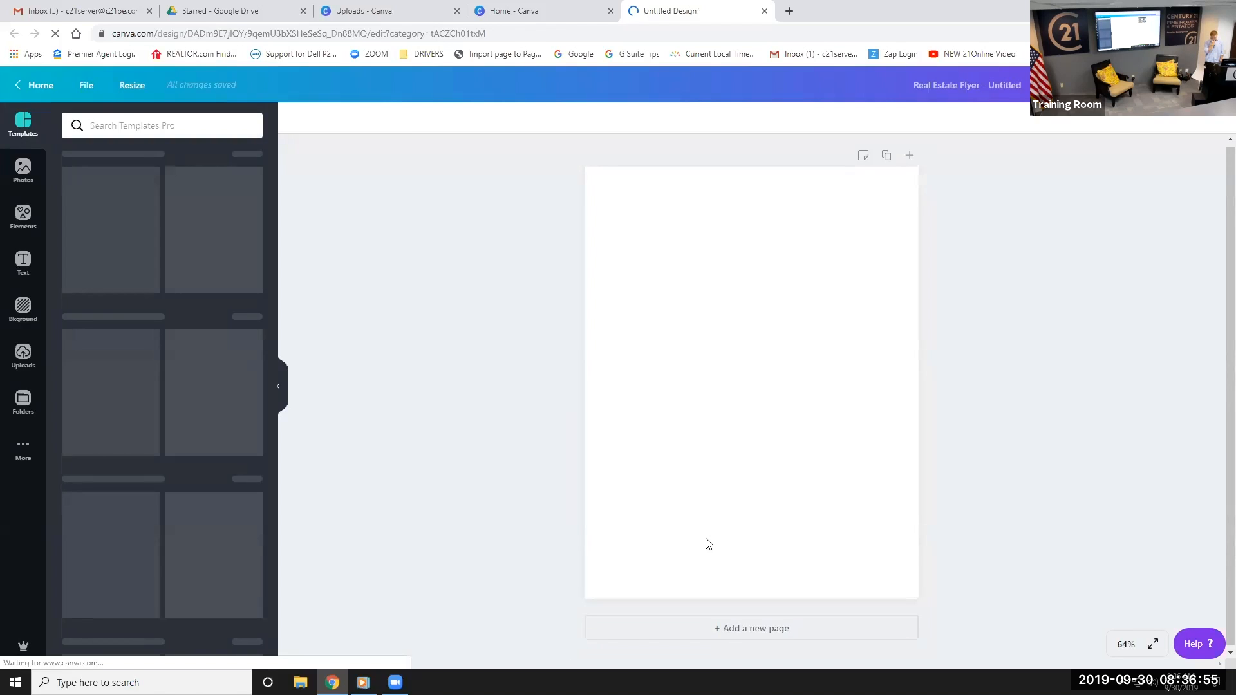
{"action": "scroll", "coordinate": [174, 397], "scroll_direction": "down", "scroll_amount": 20}
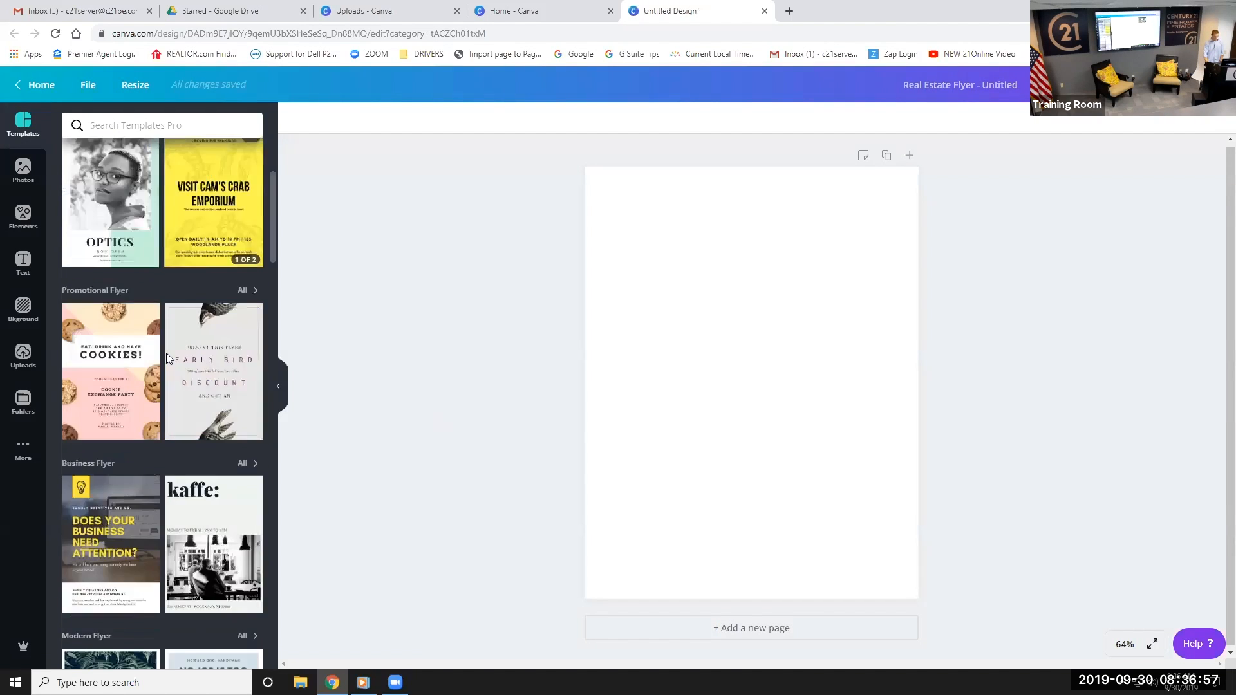
{"action": "scroll", "coordinate": [182, 323], "scroll_direction": "down", "scroll_amount": 5}
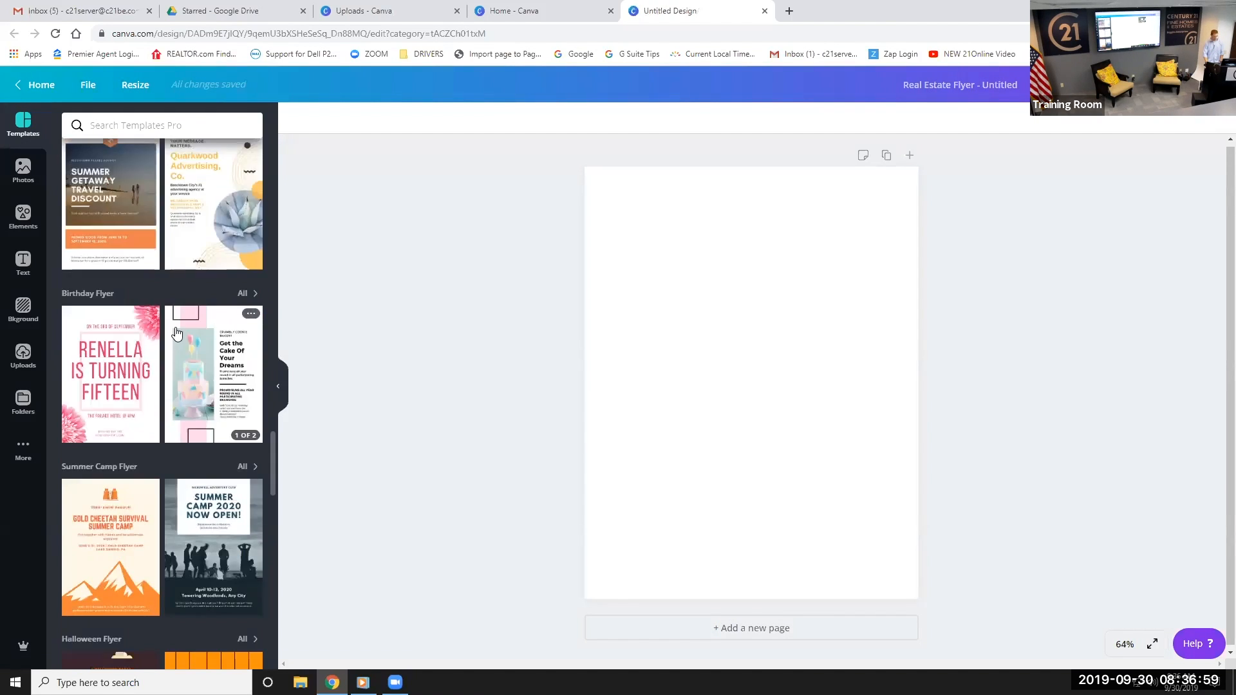
{"action": "scroll", "coordinate": [169, 332], "scroll_direction": "up", "scroll_amount": 15}
{"action": "scroll", "coordinate": [168, 344], "scroll_direction": "up", "scroll_amount": 10}
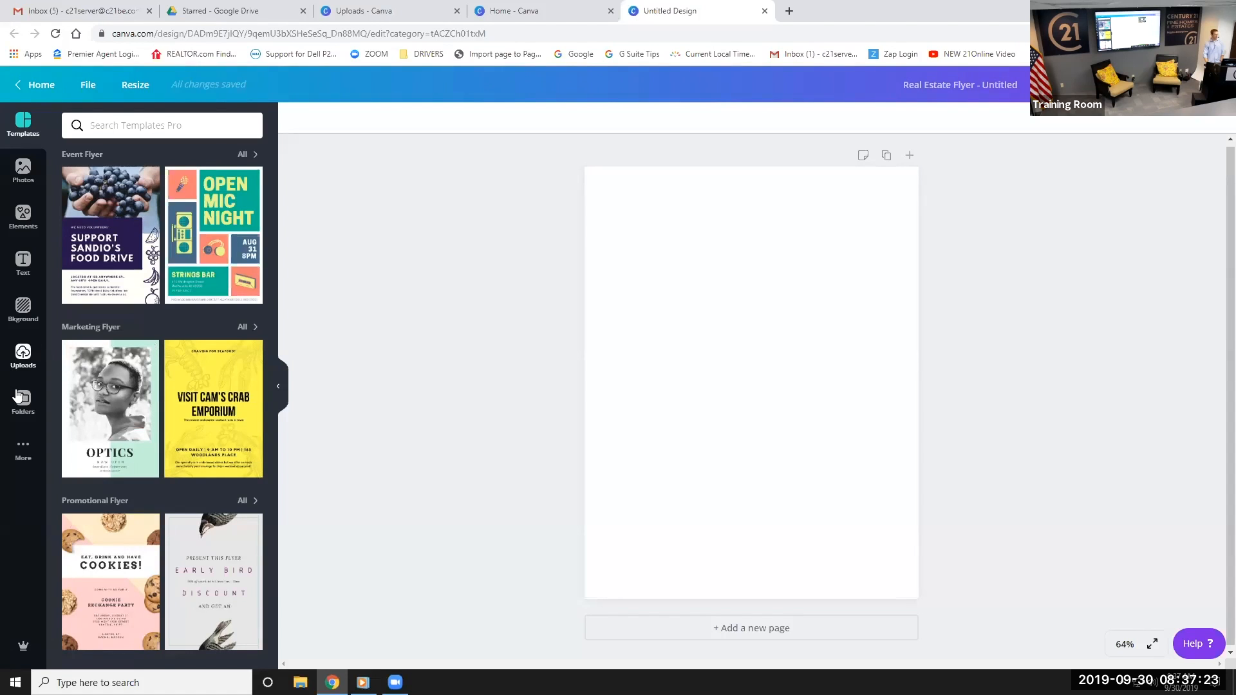
Open the Logos folder from the sidebar's Folders list
{"action": "left_click", "coordinate": [24, 371]}
{"action": "left_click", "coordinate": [22, 452]}
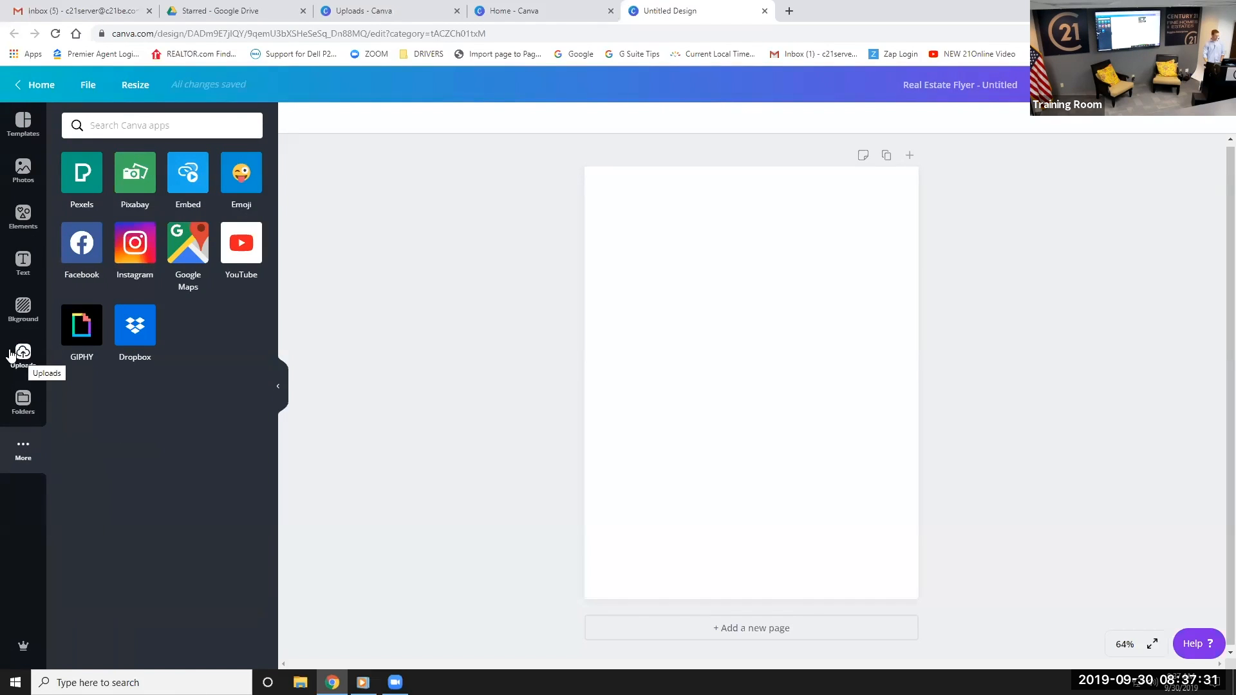
{"action": "left_click", "coordinate": [23, 400]}
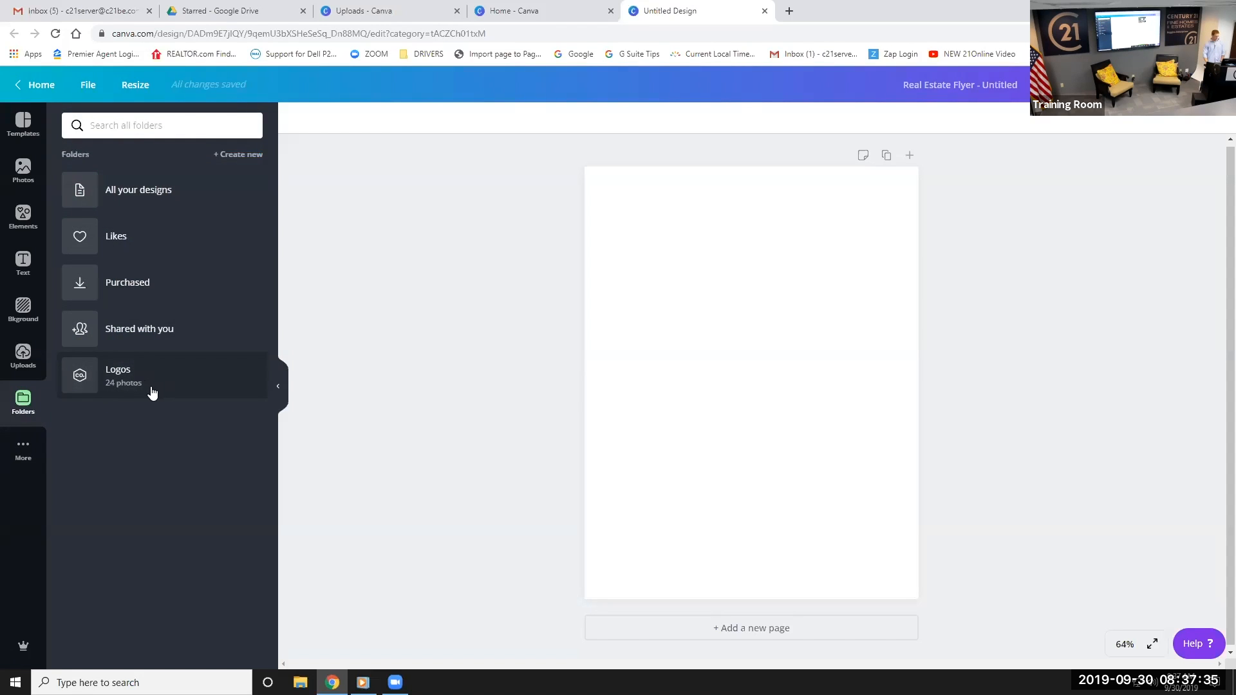
{"action": "left_click", "coordinate": [122, 380]}
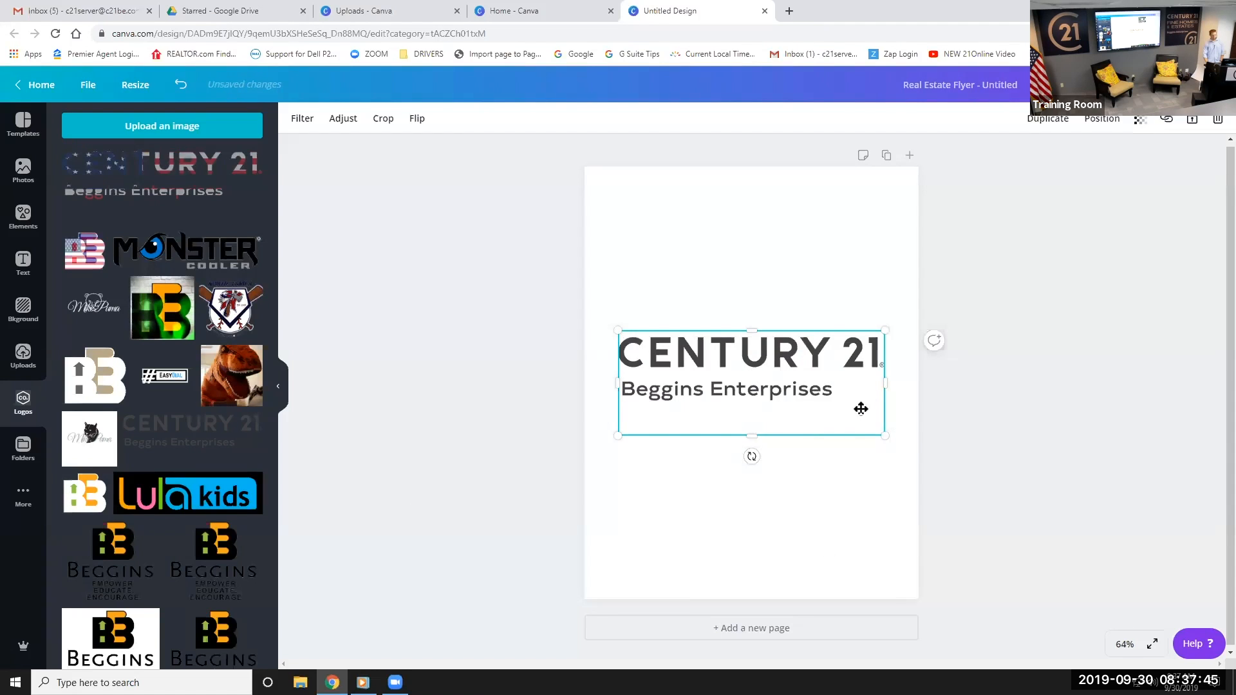
Shrink the Century 21 logo on the flyer, delete it, and return home
{"action": "left_click_drag", "start_coordinate": [851, 415], "coordinate": [813, 397]}
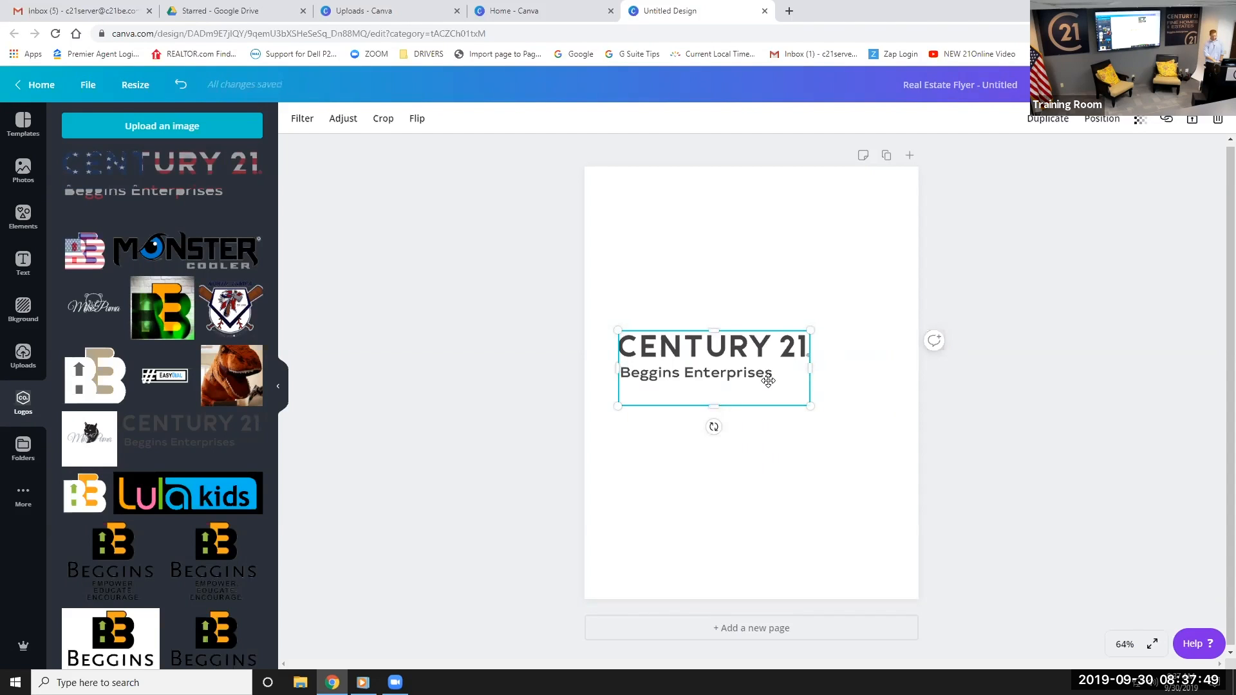
{"action": "key", "text": "Delete"}
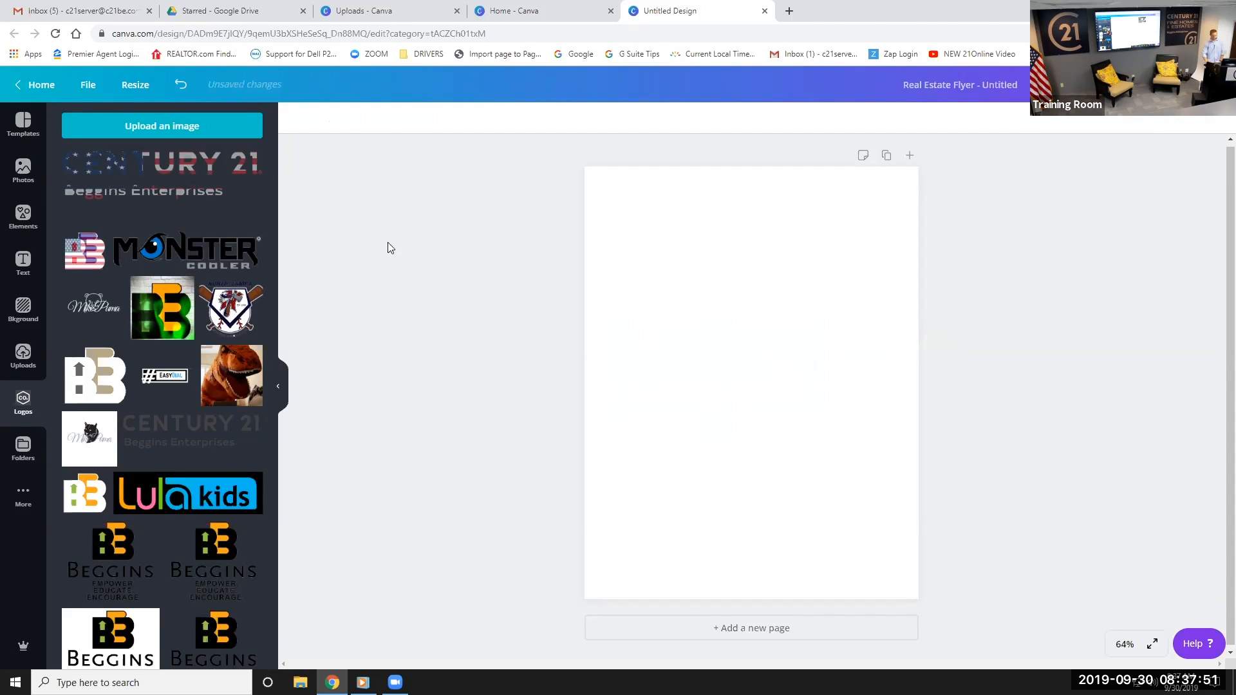
{"action": "left_click", "coordinate": [36, 84]}
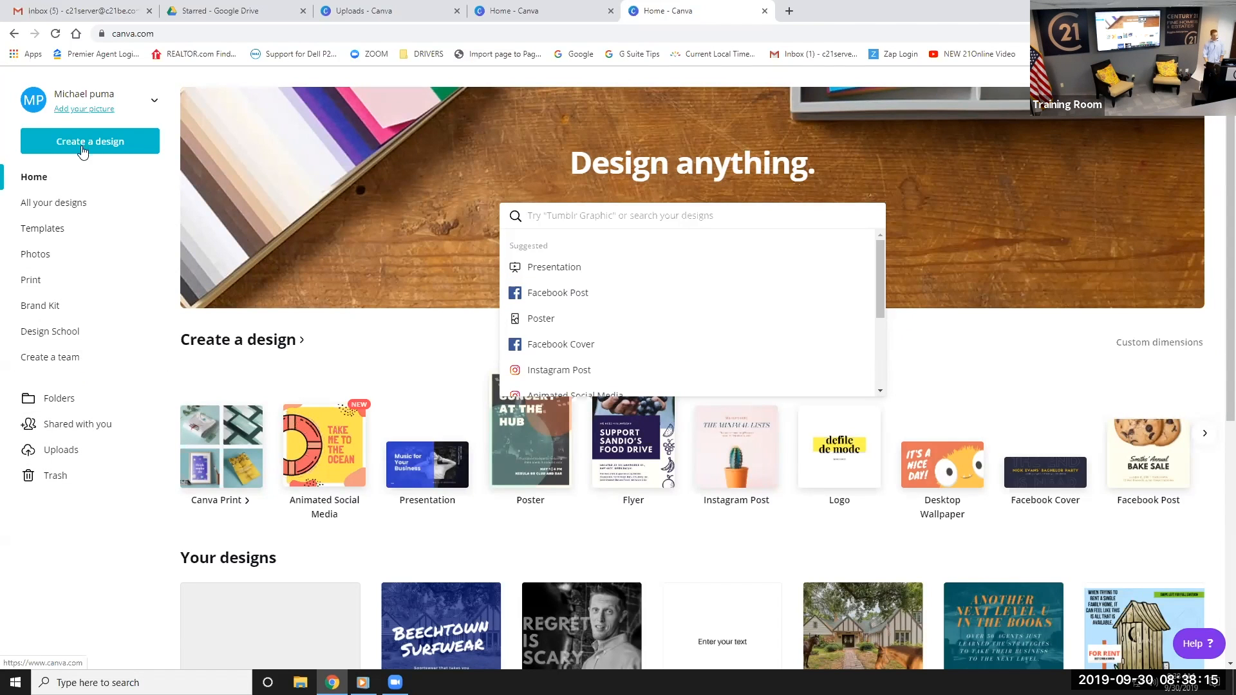
Open the Logos folder from the home page's Folders, then cancel an upload into it
{"action": "left_click", "coordinate": [73, 457]}
{"action": "left_click", "coordinate": [57, 398]}
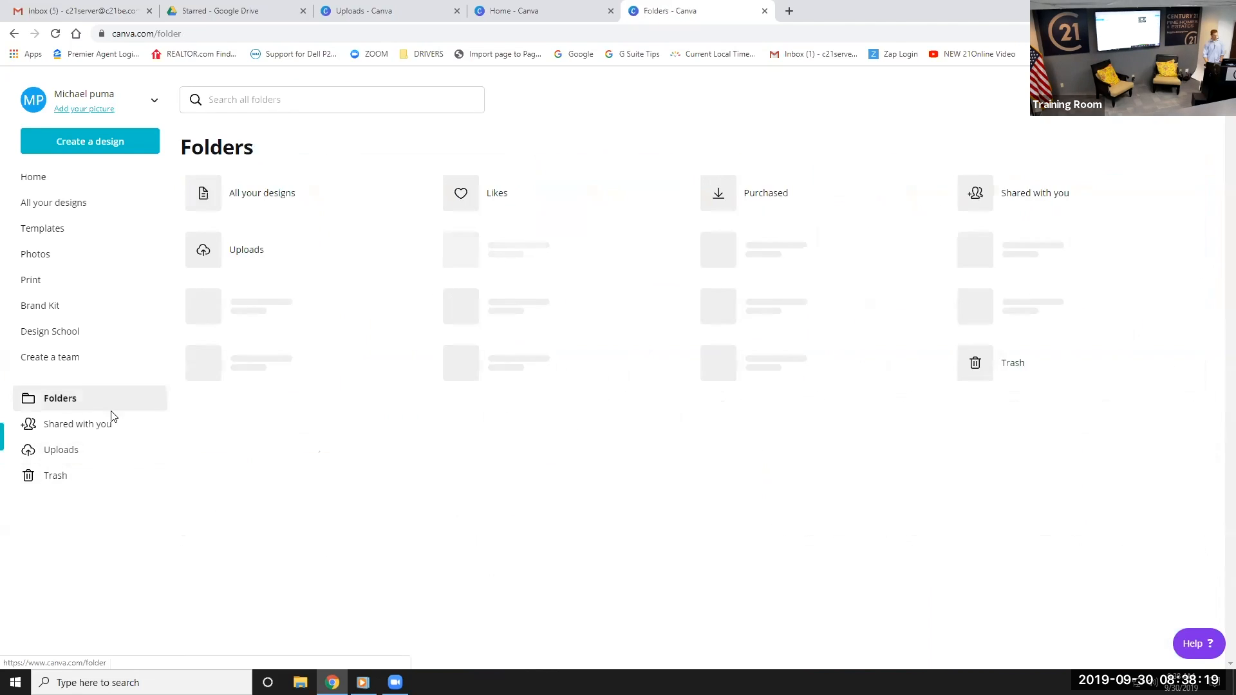
{"action": "left_click", "coordinate": [499, 263]}
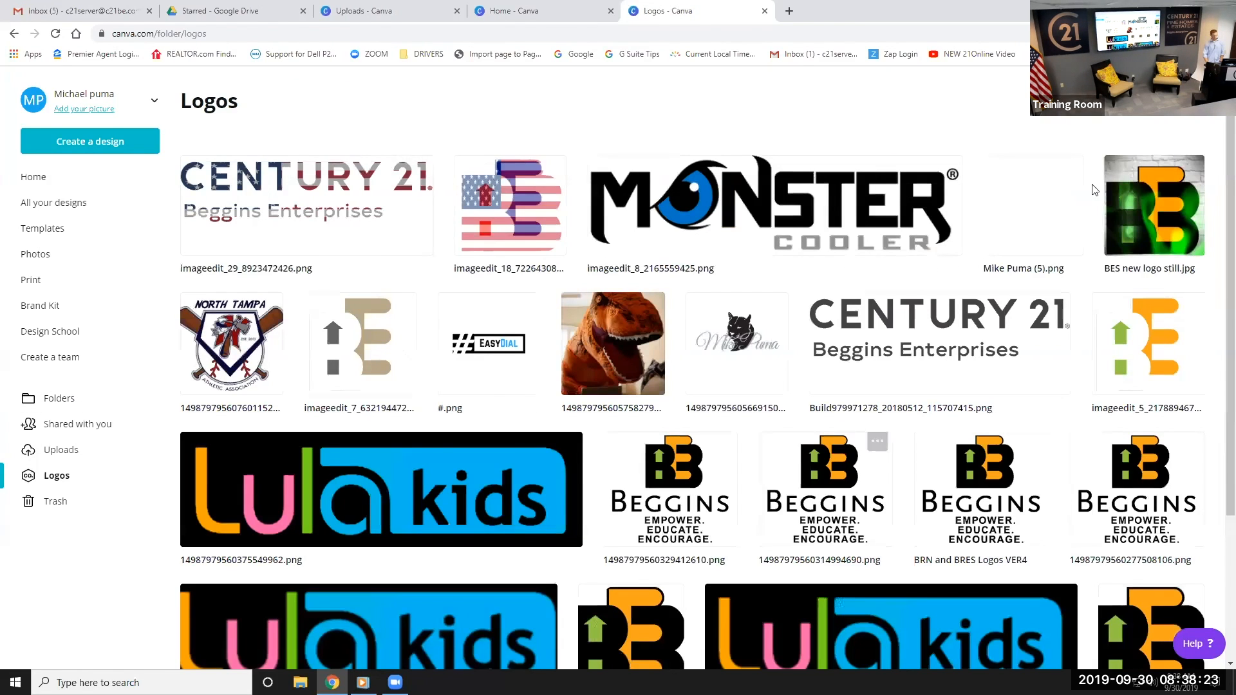
{"action": "left_click", "coordinate": [1148, 101]}
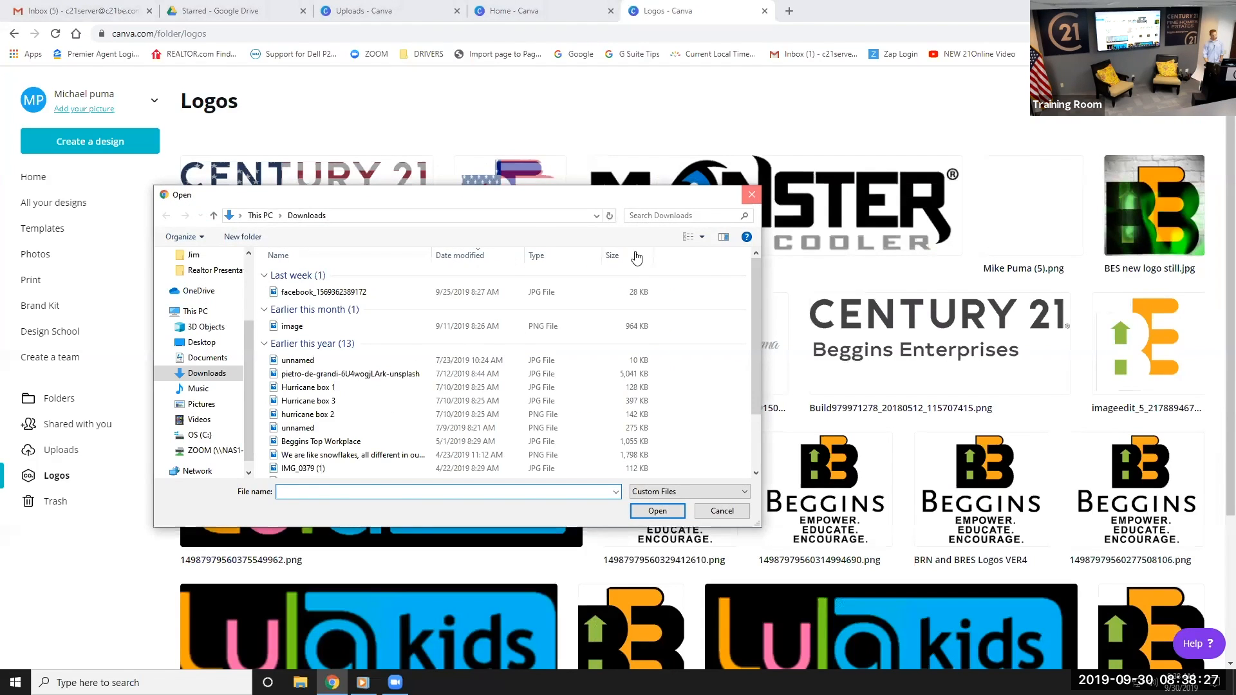
{"action": "left_click", "coordinate": [750, 195]}
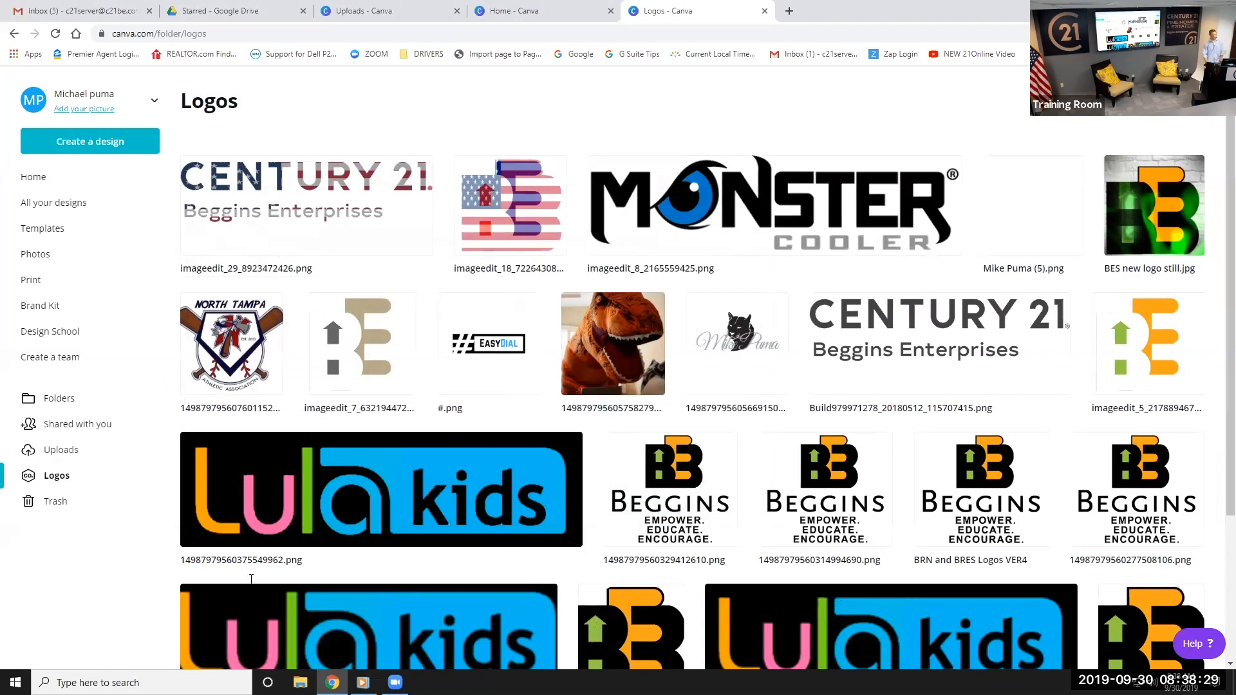
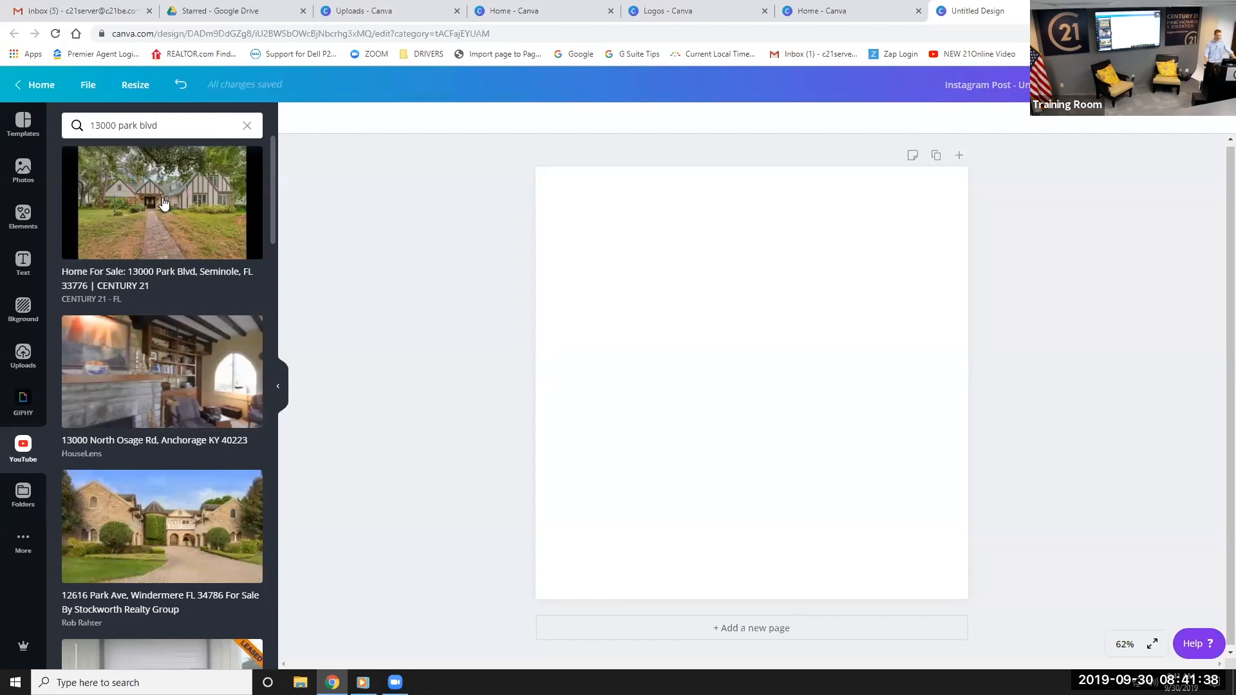
Place the first YouTube house video on the page and stretch it full-width across the lower half
{"action": "left_click_drag", "start_coordinate": [141, 210], "coordinate": [702, 346]}
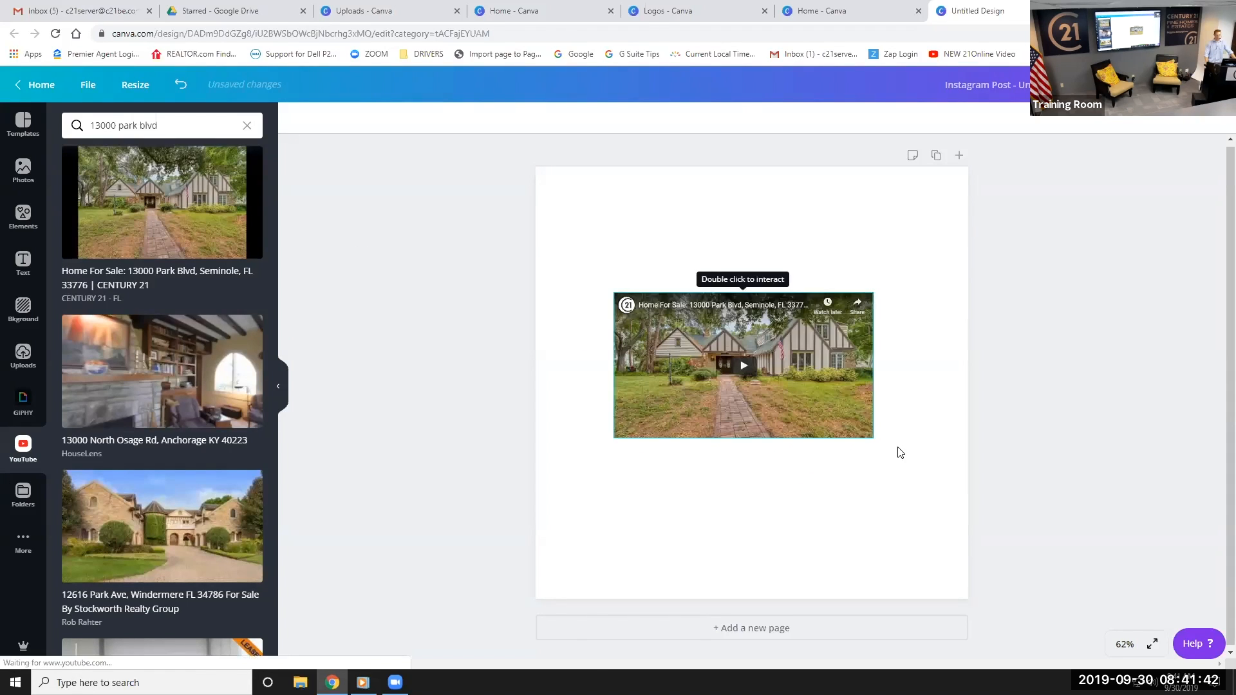
{"action": "left_click_drag", "start_coordinate": [872, 438], "coordinate": [992, 469]}
{"action": "left_click_drag", "start_coordinate": [613, 293], "coordinate": [512, 265]}
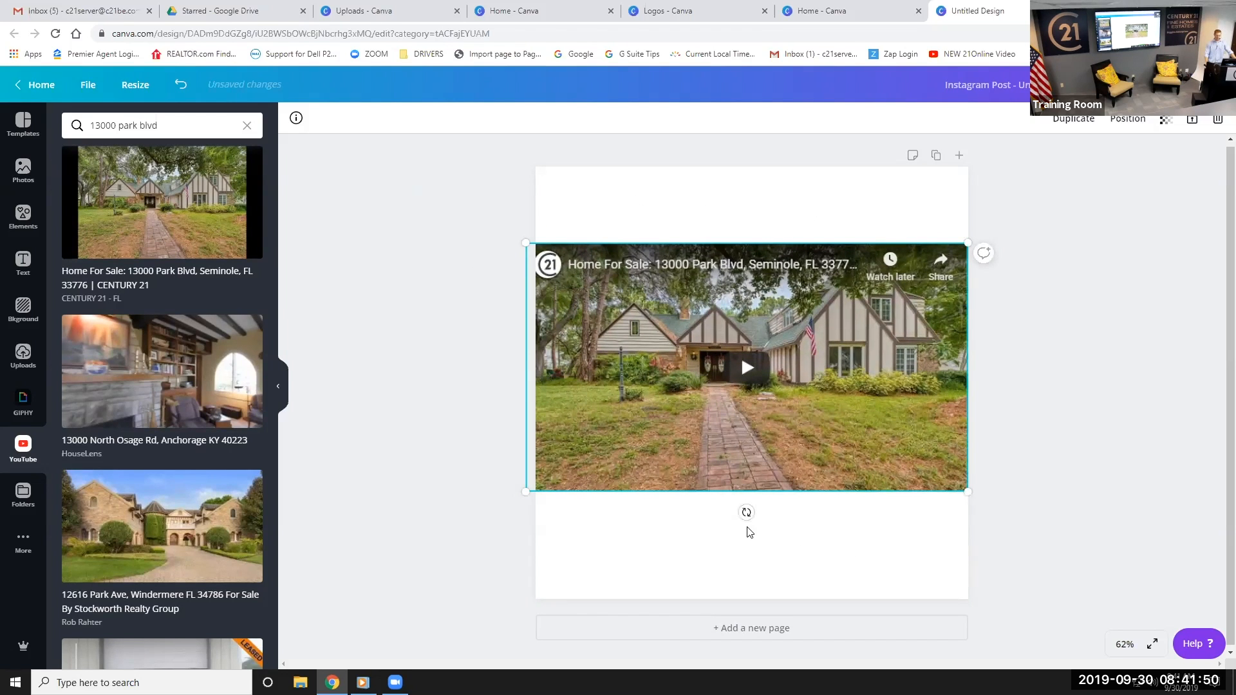
{"action": "left_click_drag", "start_coordinate": [769, 482], "coordinate": [781, 571]}
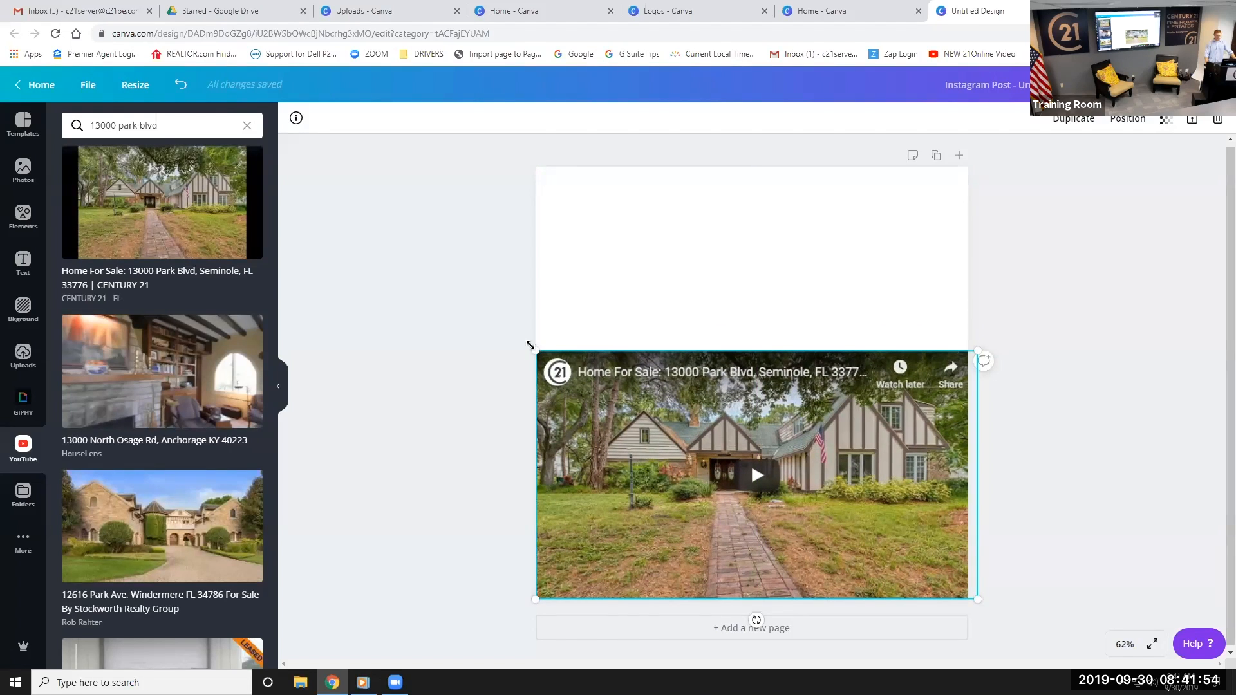
{"action": "left_click_drag", "start_coordinate": [529, 345], "coordinate": [527, 343]}
{"action": "left_click", "coordinate": [663, 270]}
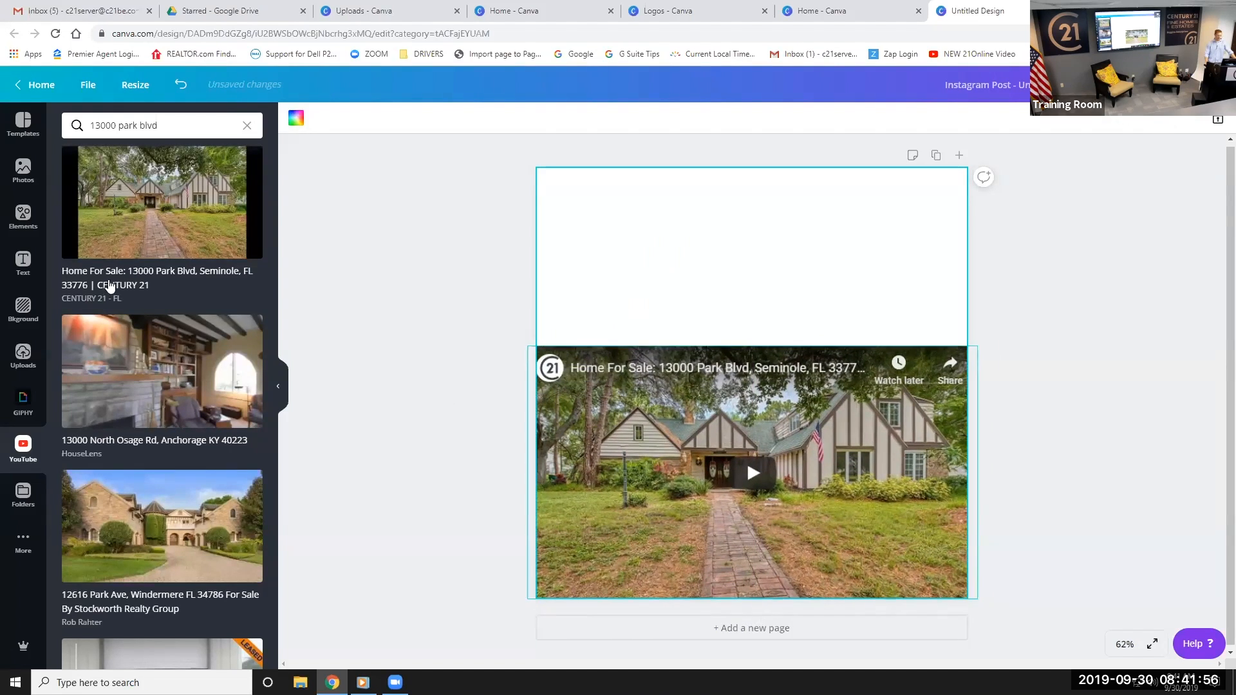
{"action": "left_click", "coordinate": [437, 245]}
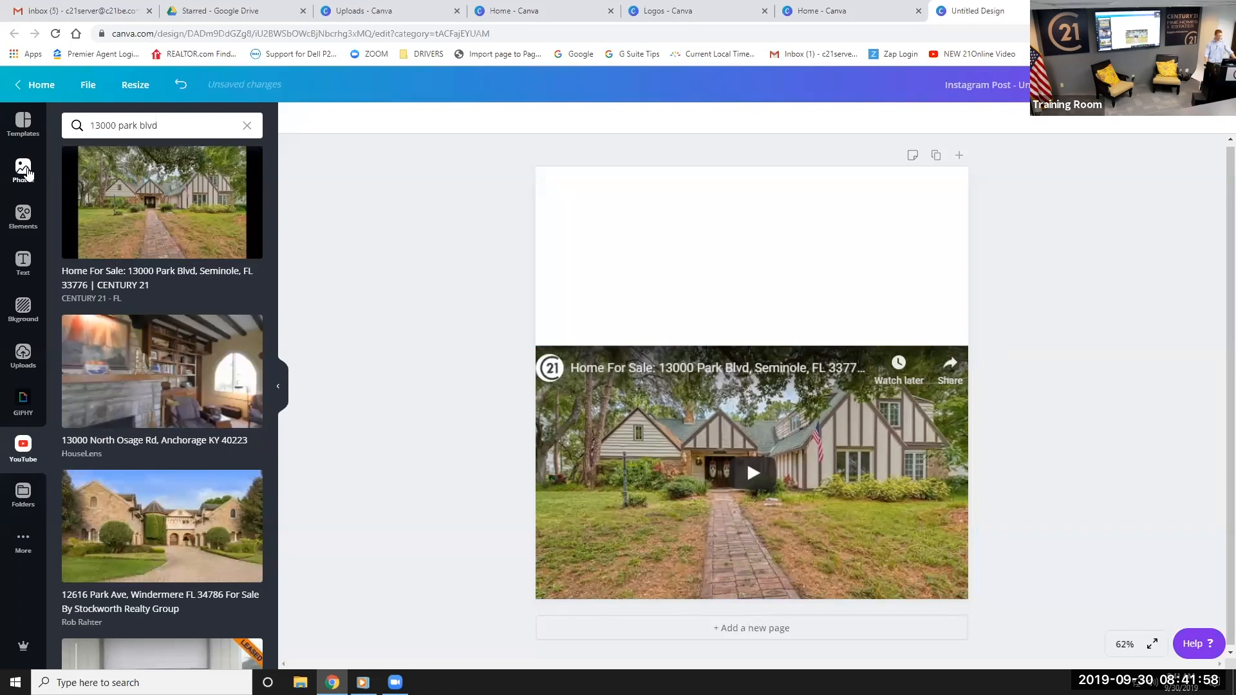
Add a square from Elements and reshape it into a thin band across the page top
{"action": "left_click", "coordinate": [23, 219]}
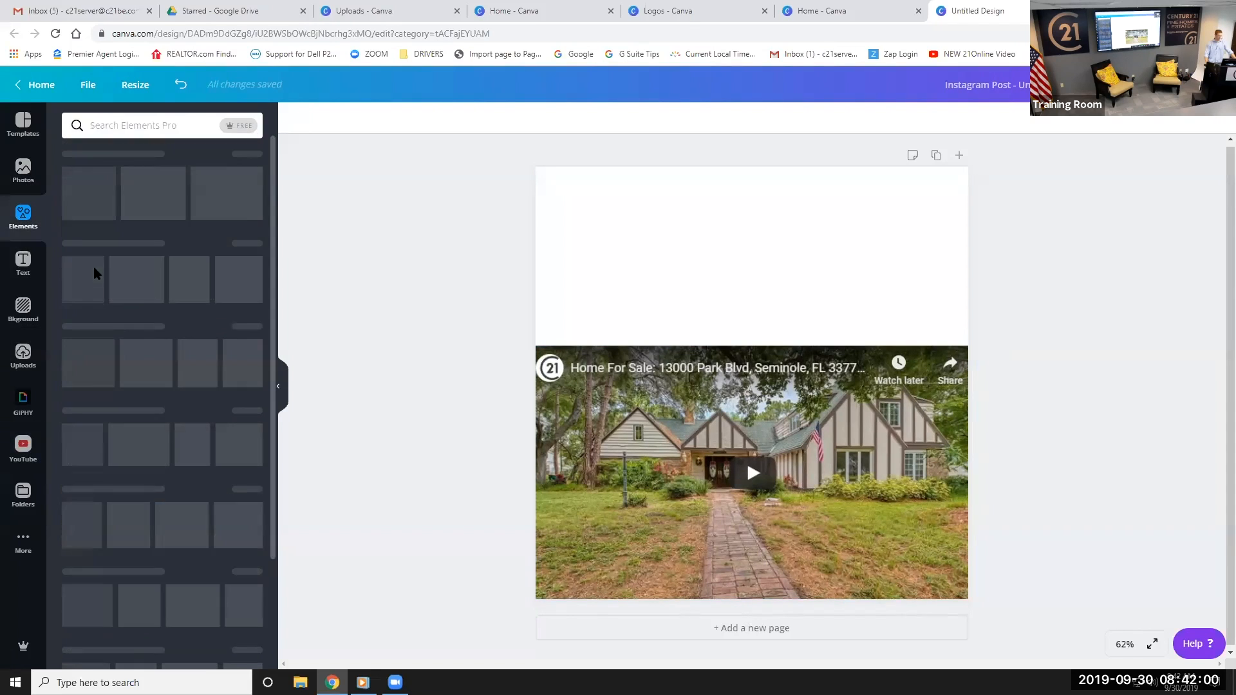
{"action": "scroll", "coordinate": [131, 287], "scroll_direction": "down", "scroll_amount": 1}
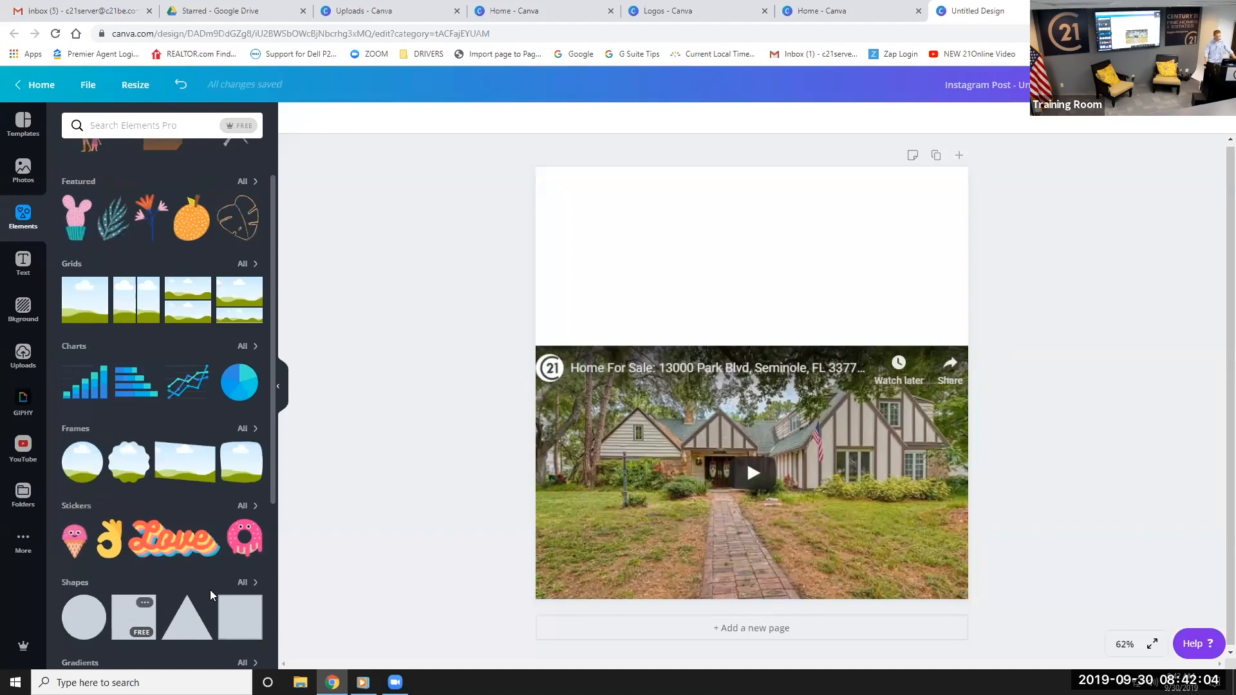
{"action": "left_click", "coordinate": [133, 617]}
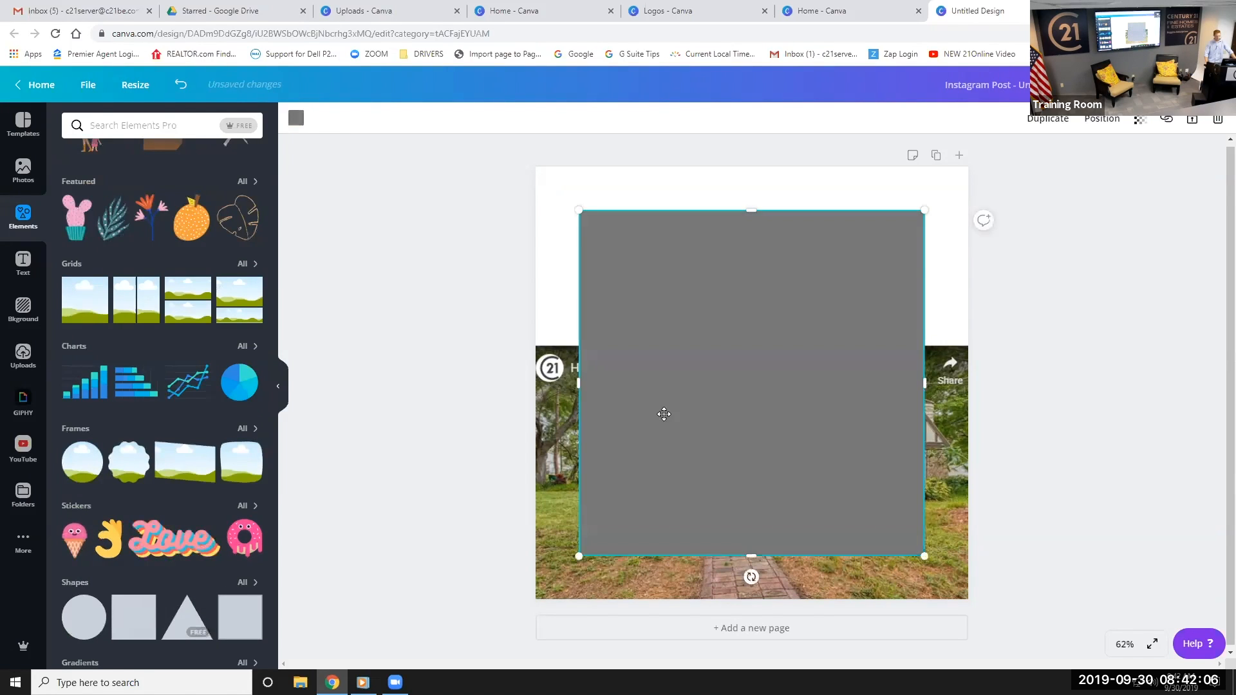
{"action": "left_click_drag", "start_coordinate": [695, 372], "coordinate": [686, 365]}
{"action": "left_click_drag", "start_coordinate": [708, 513], "coordinate": [702, 339]}
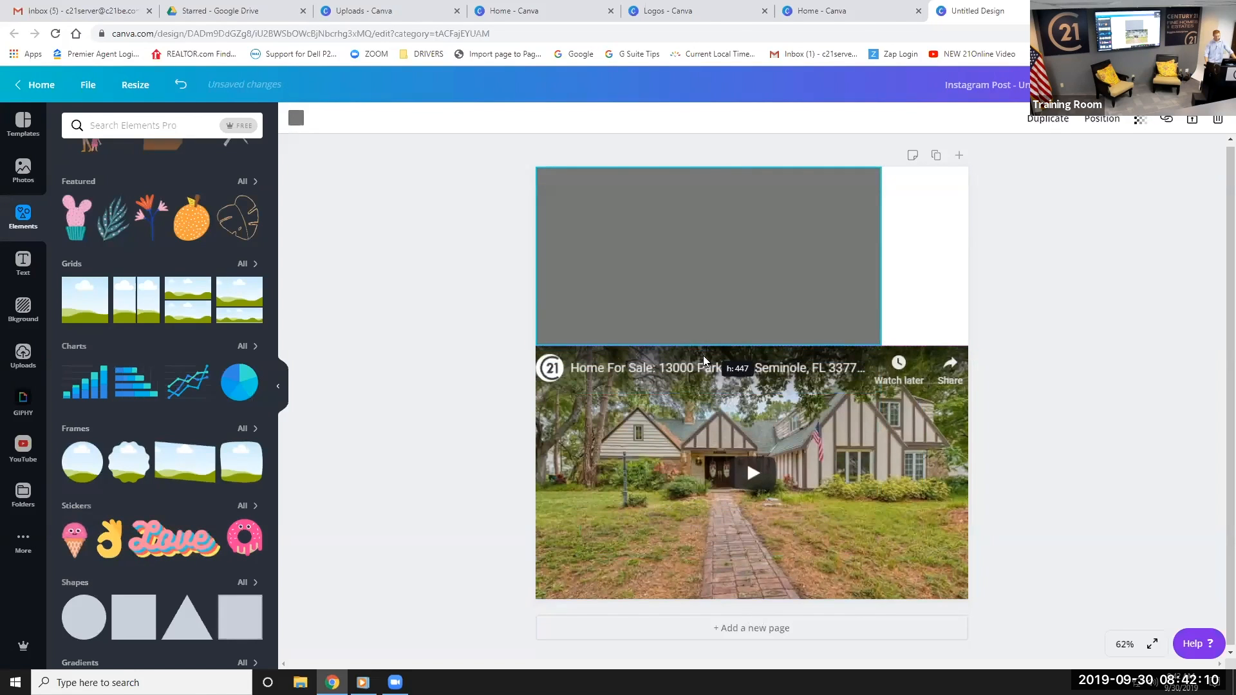
{"action": "left_click_drag", "start_coordinate": [880, 252], "coordinate": [967, 255]}
{"action": "left_click_drag", "start_coordinate": [751, 346], "coordinate": [733, 275]}
Enlarge the house video up toward the band and shift it right
{"action": "left_click", "coordinate": [713, 353]}
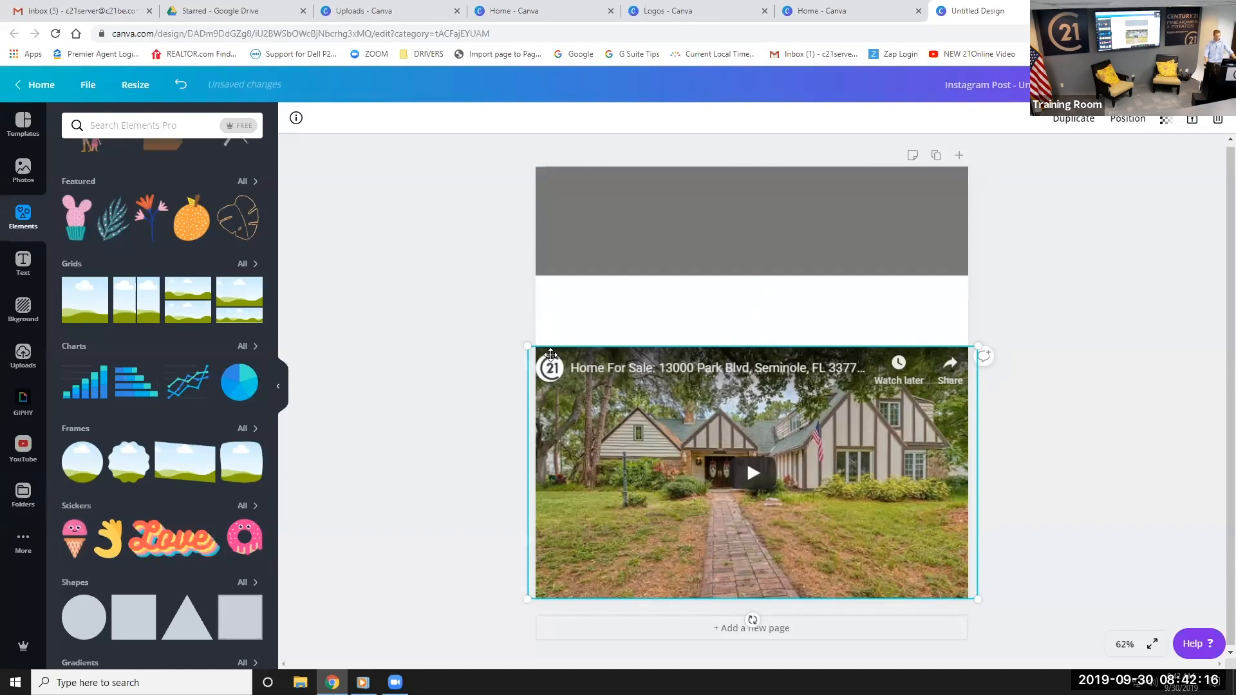
{"action": "left_click_drag", "start_coordinate": [528, 347], "coordinate": [400, 274]}
{"action": "left_click_drag", "start_coordinate": [653, 416], "coordinate": [679, 422]}
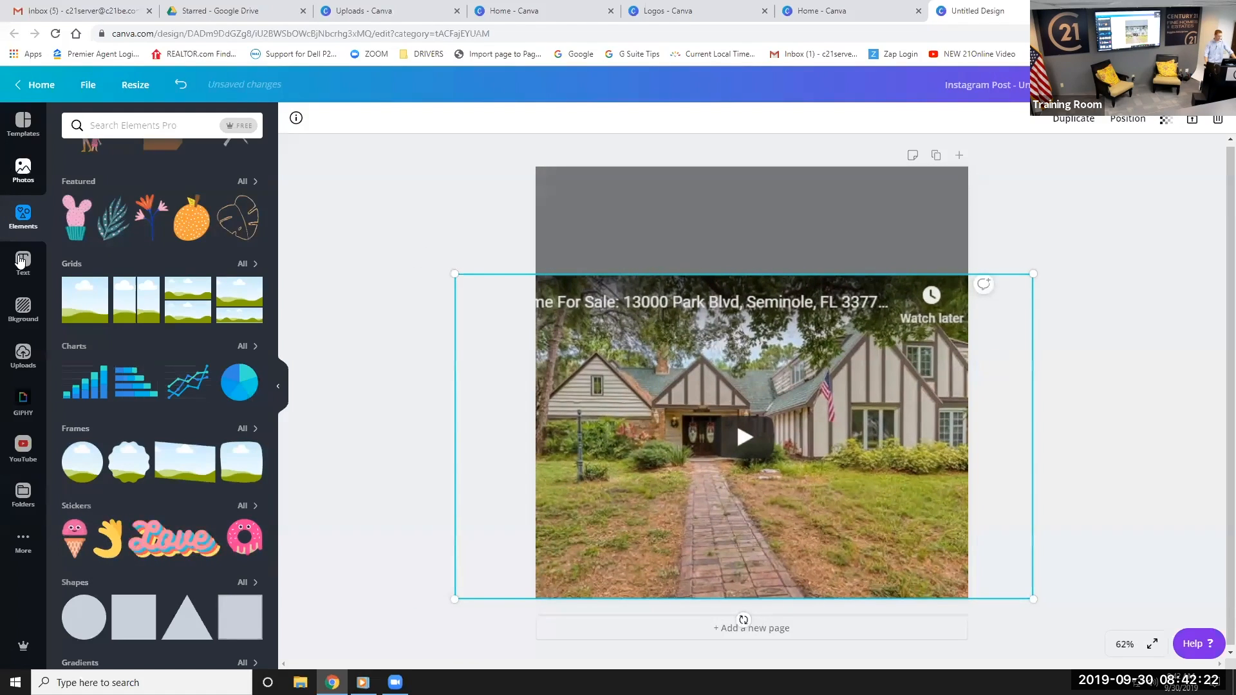
Recolour the grey band tan and add a heading text box
{"action": "left_click", "coordinate": [629, 237]}
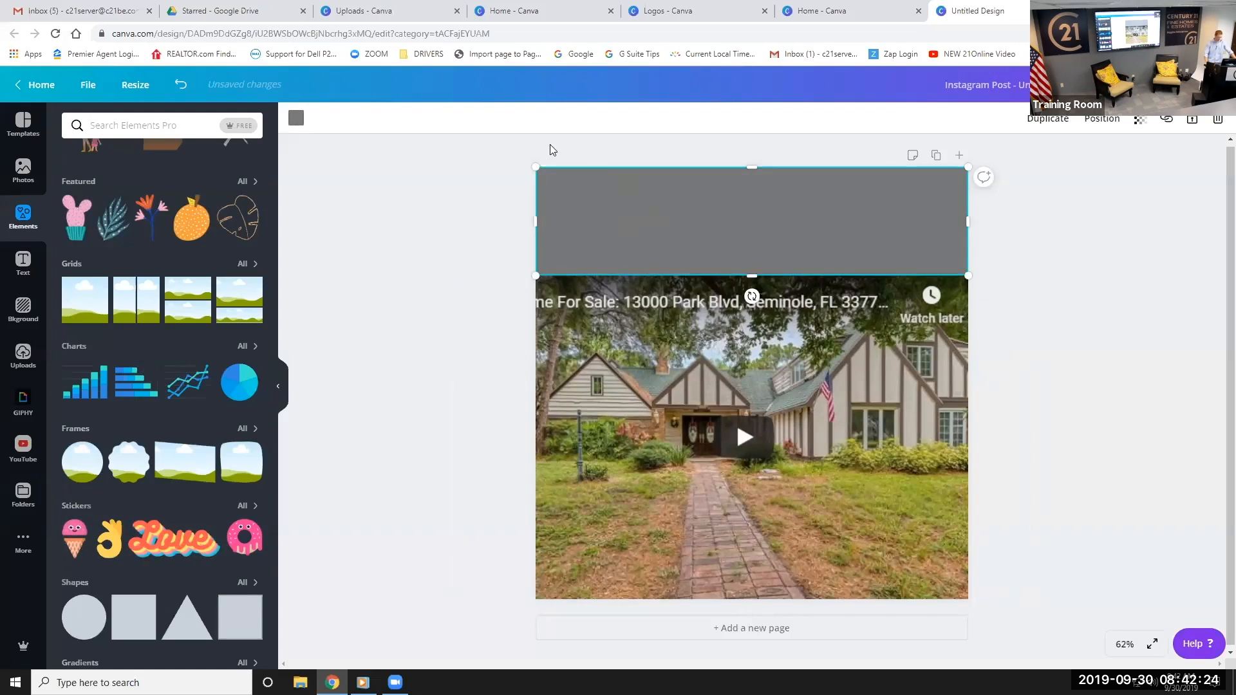
{"action": "left_click", "coordinate": [296, 117]}
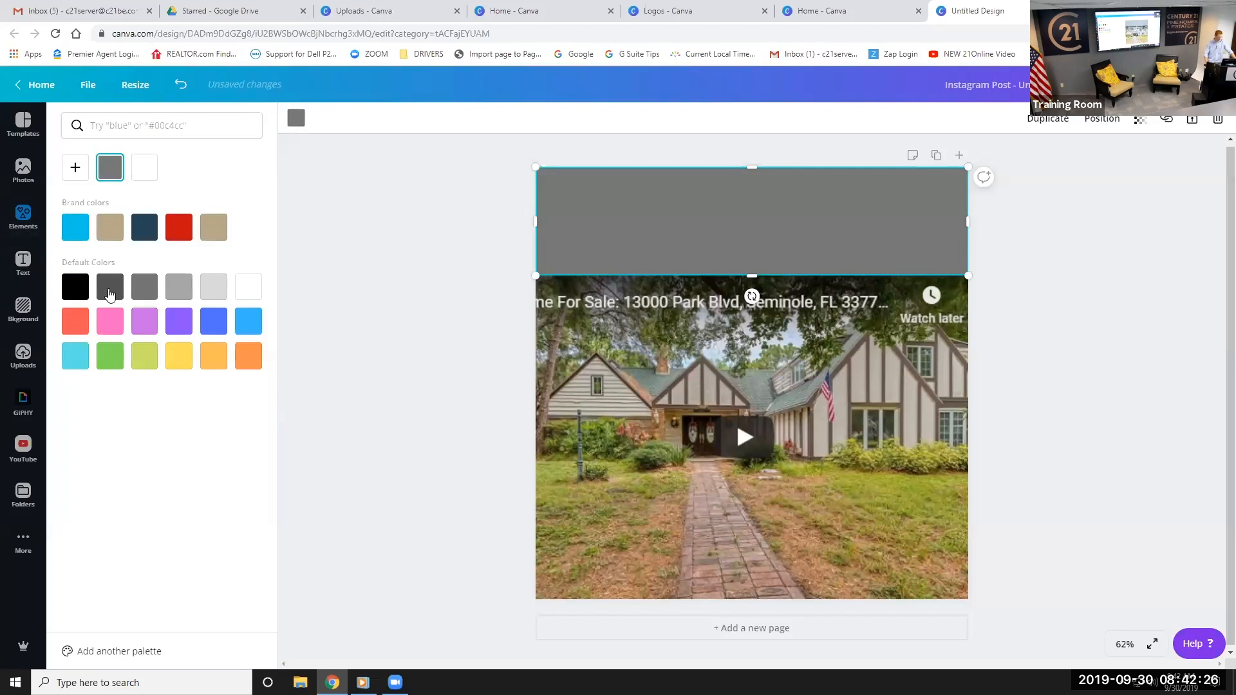
{"action": "left_click", "coordinate": [110, 227]}
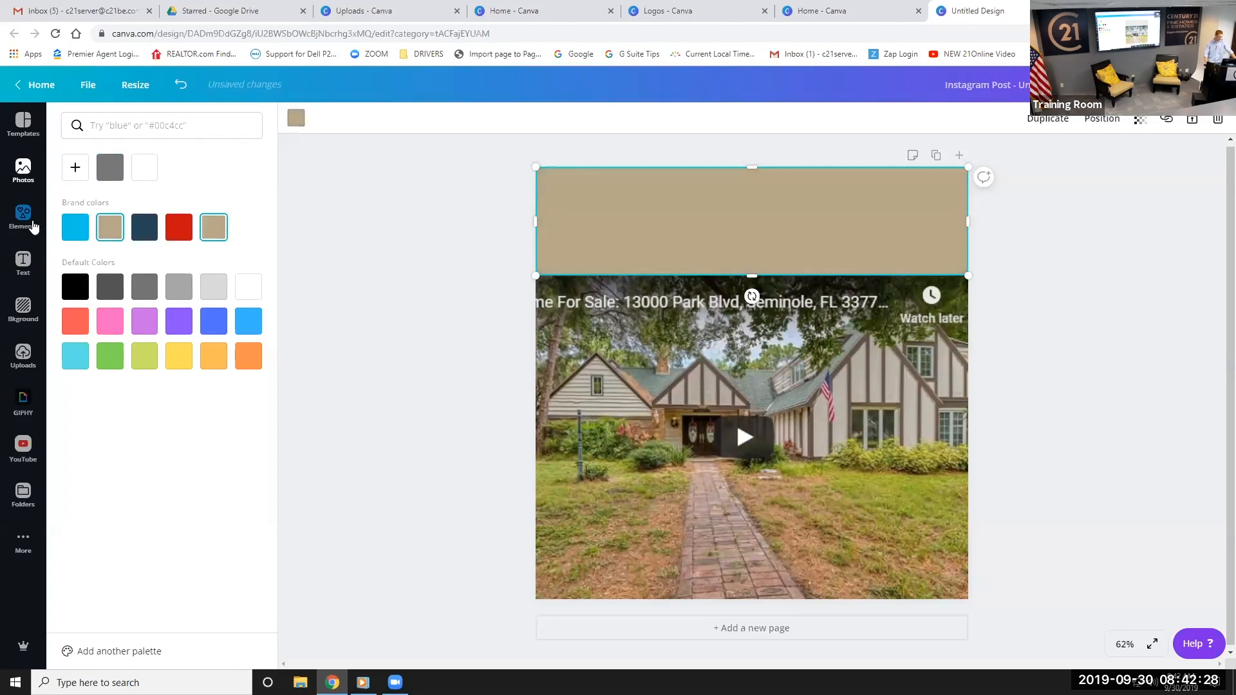
{"action": "left_click", "coordinate": [23, 264]}
{"action": "left_click", "coordinate": [133, 175]}
Move the heading box onto the tan band
{"action": "left_click", "coordinate": [725, 237]}
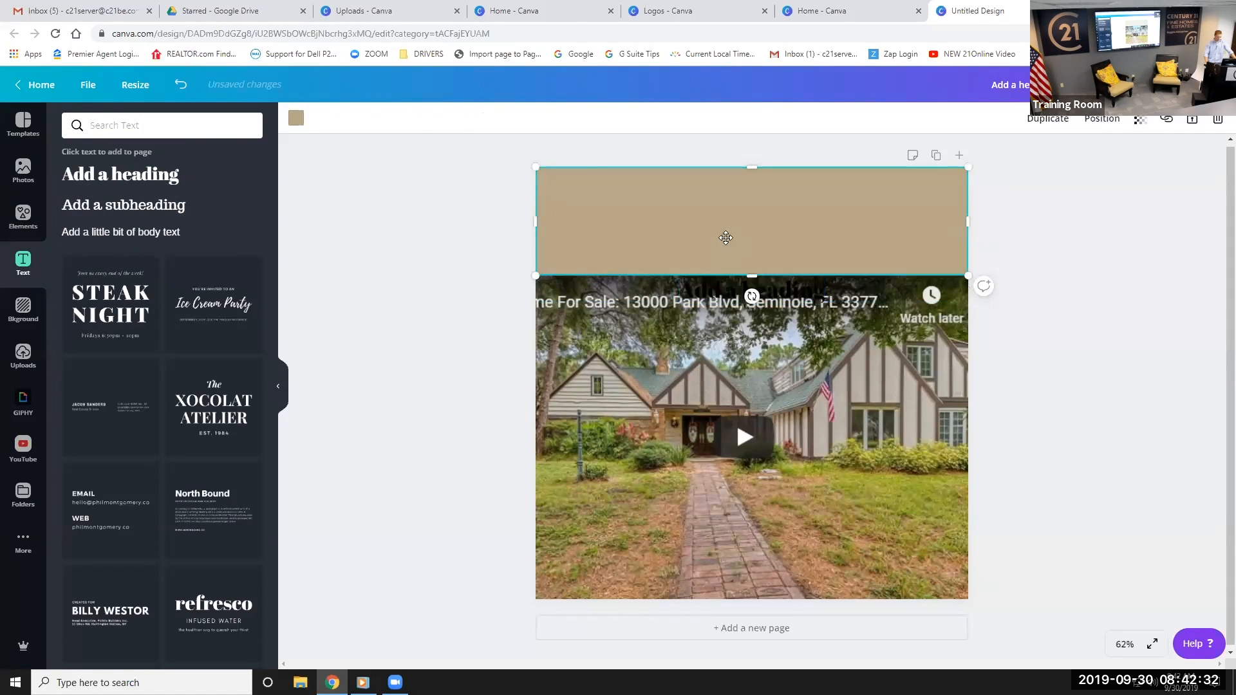
{"action": "left_click", "coordinate": [720, 287]}
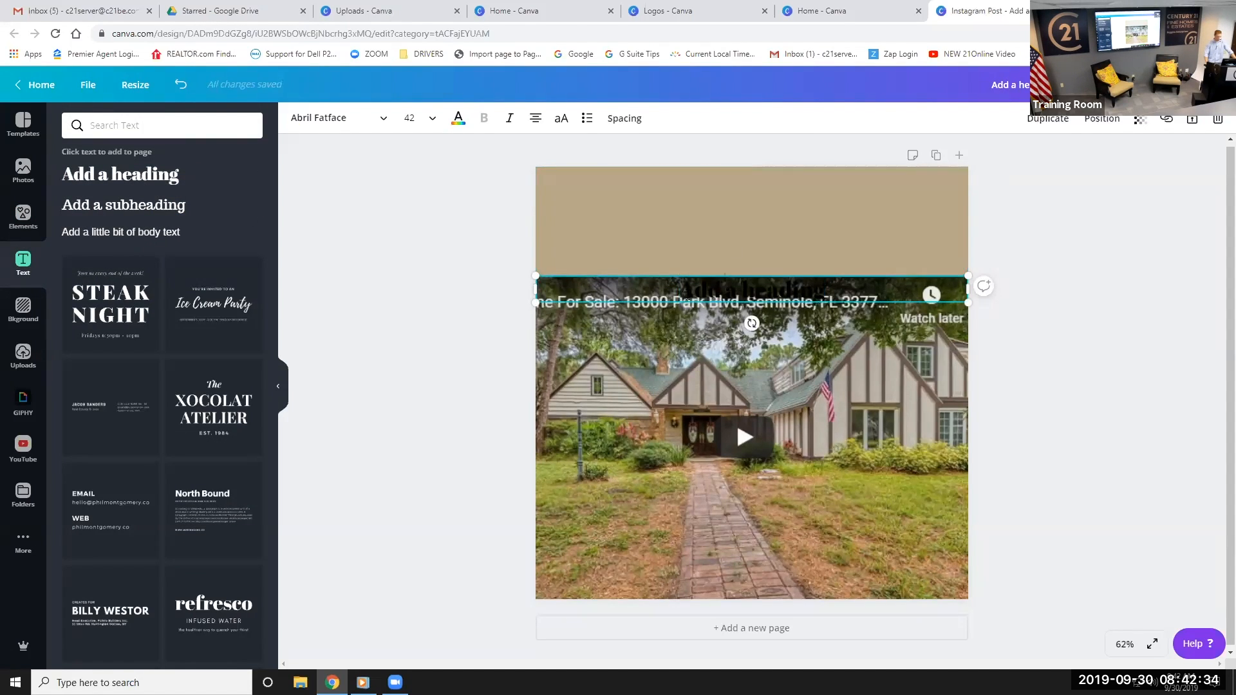
{"action": "left_click", "coordinate": [719, 287]}
{"action": "left_click", "coordinate": [720, 286]}
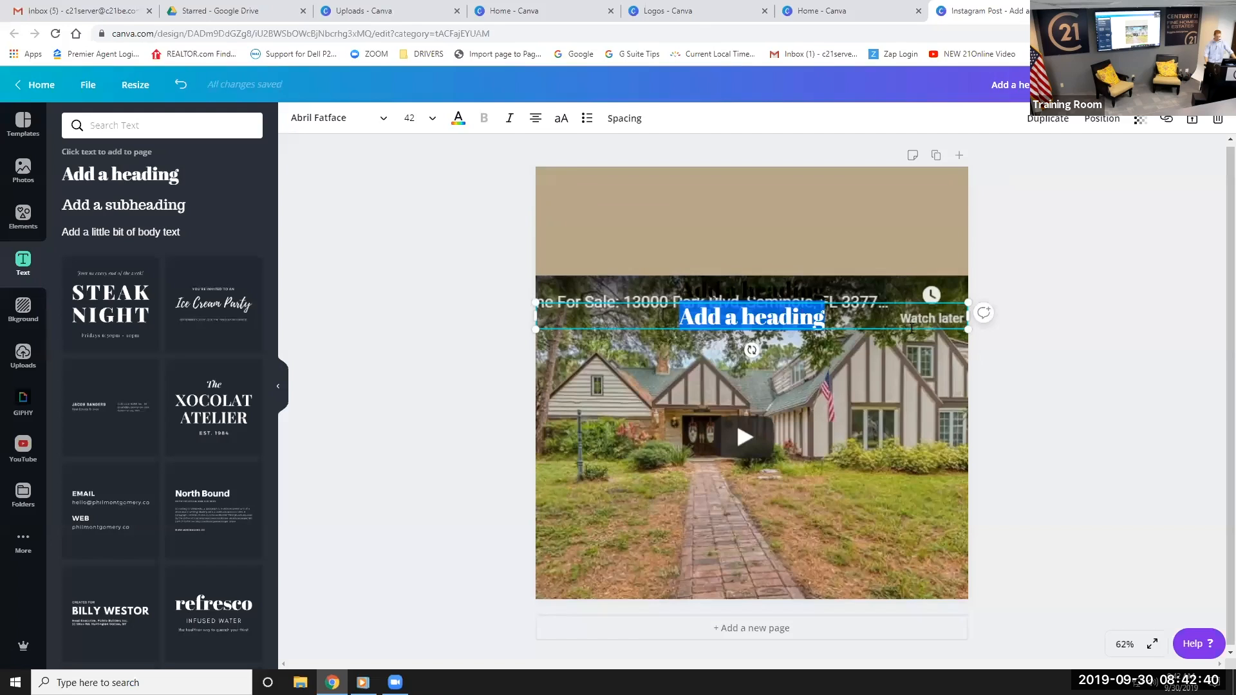
{"action": "left_click_drag", "start_coordinate": [902, 331], "coordinate": [877, 237]}
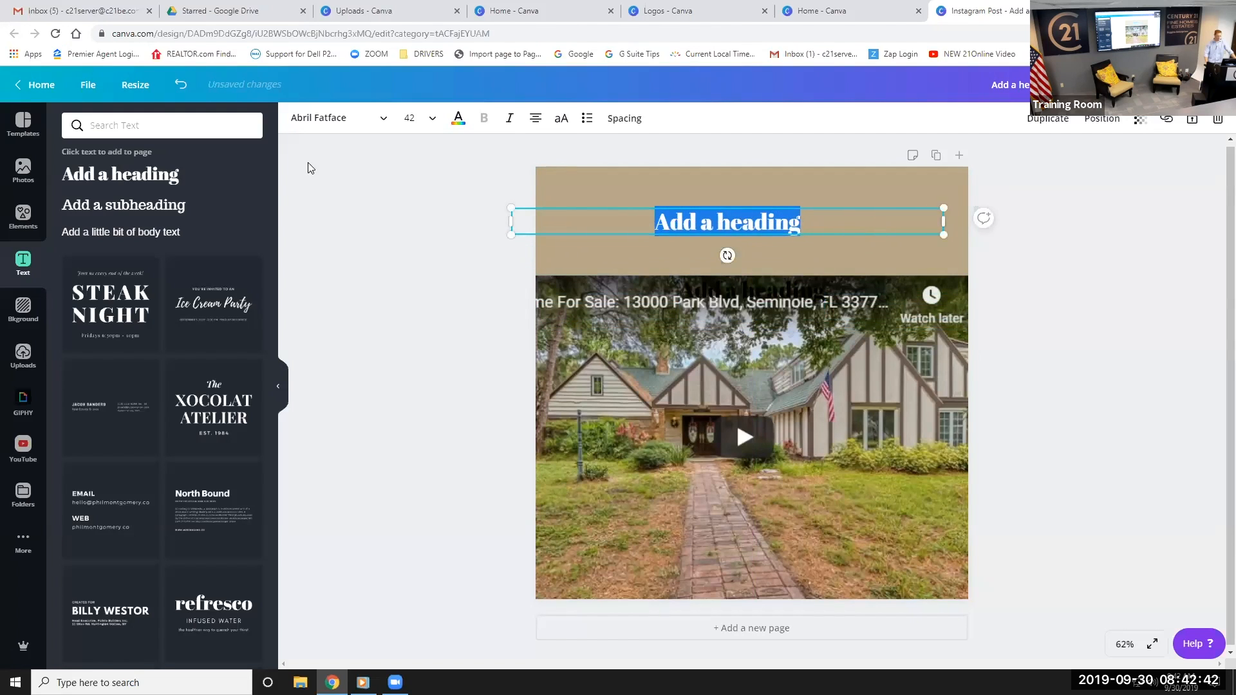
Set the heading font to Bebas Neue
{"action": "left_click", "coordinate": [334, 120]}
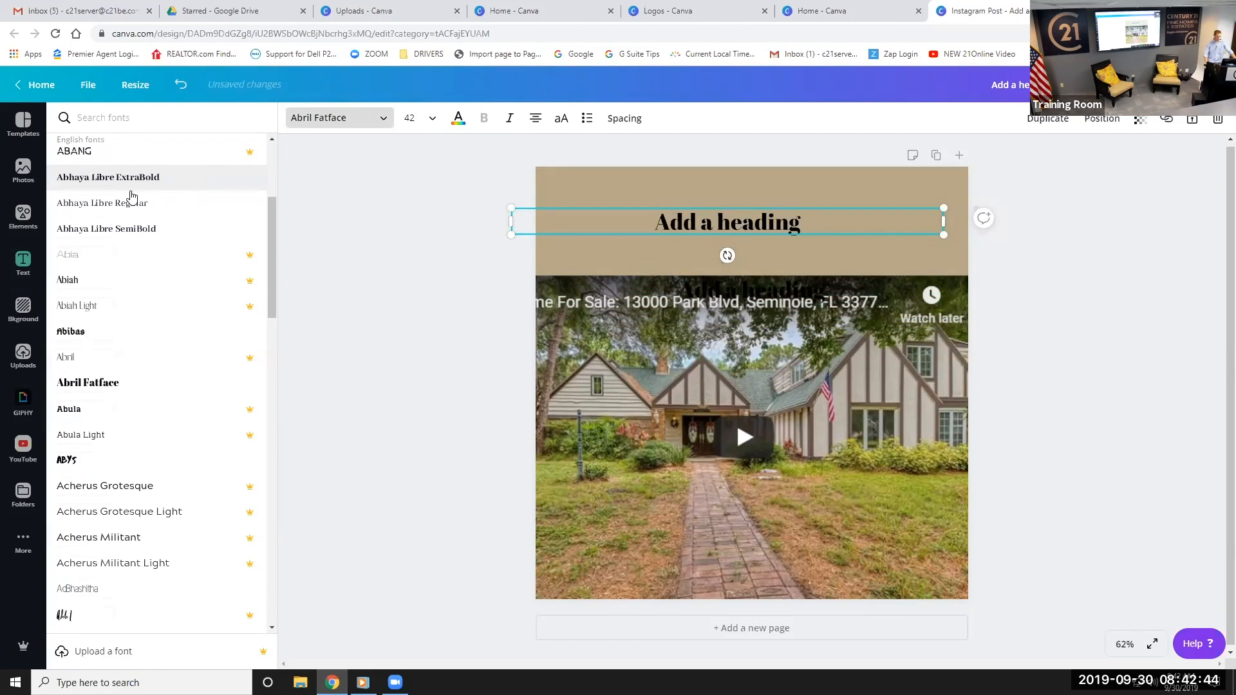
{"action": "scroll", "coordinate": [84, 309], "scroll_direction": "down", "scroll_amount": 5}
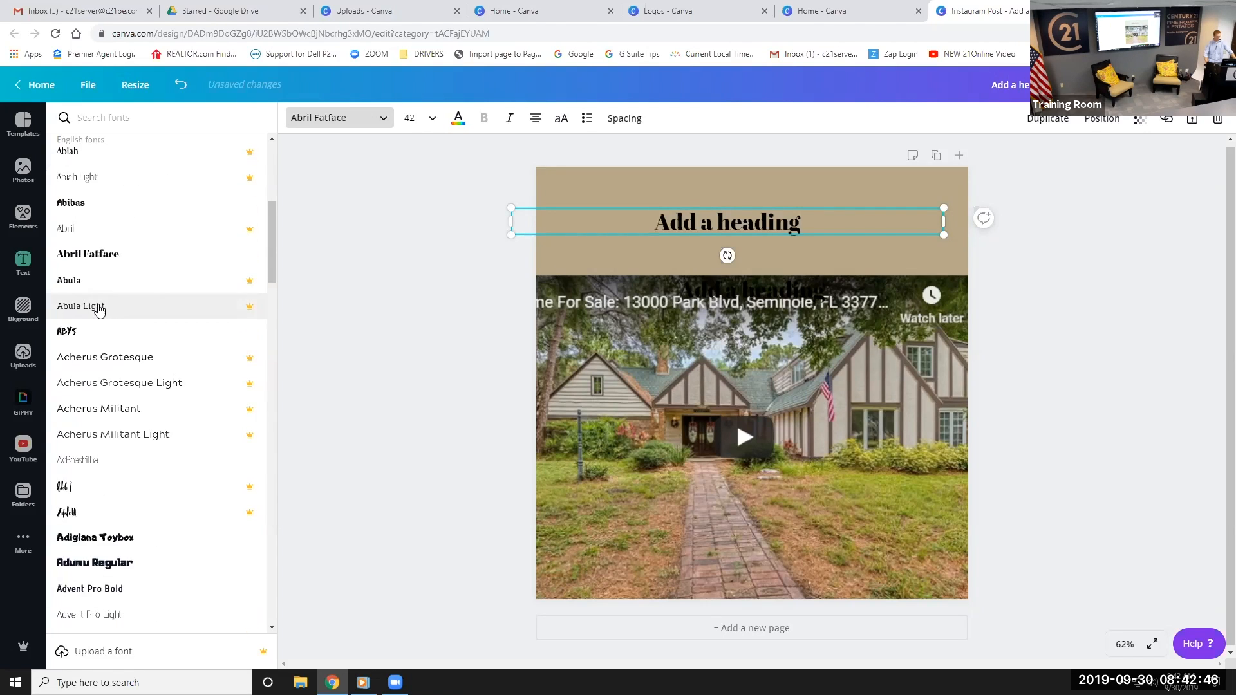
{"action": "scroll", "coordinate": [94, 335], "scroll_direction": "down", "scroll_amount": 20}
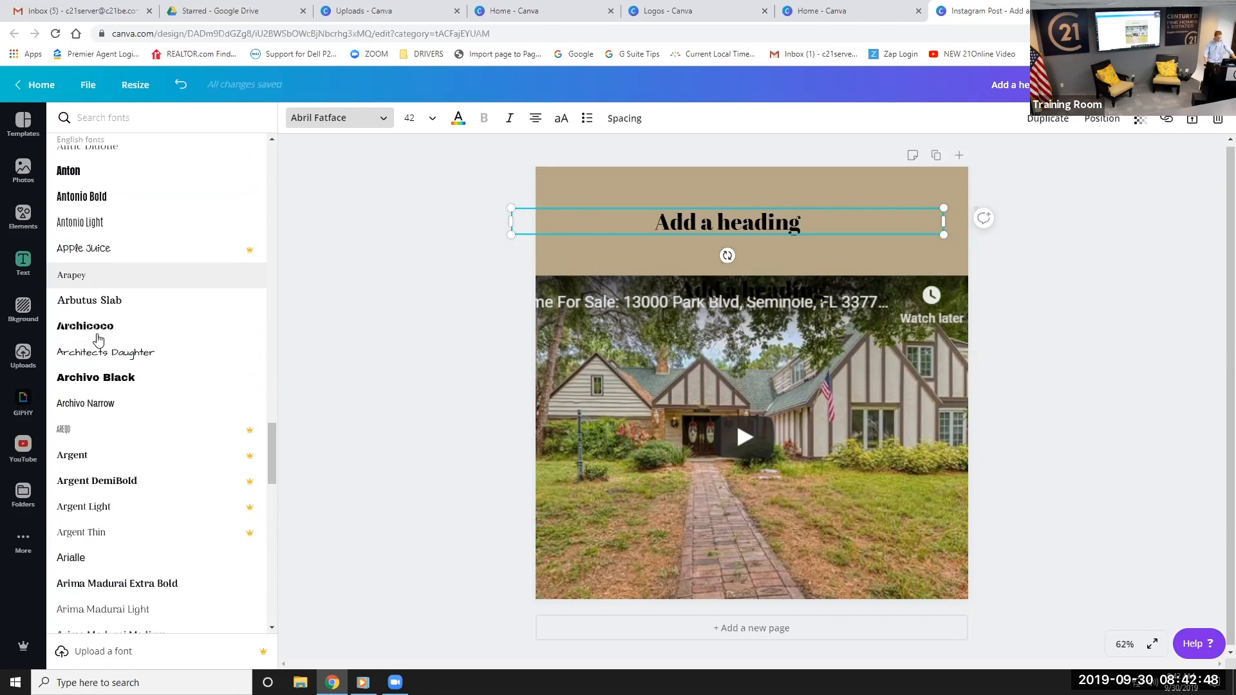
{"action": "scroll", "coordinate": [93, 345], "scroll_direction": "down", "scroll_amount": 10}
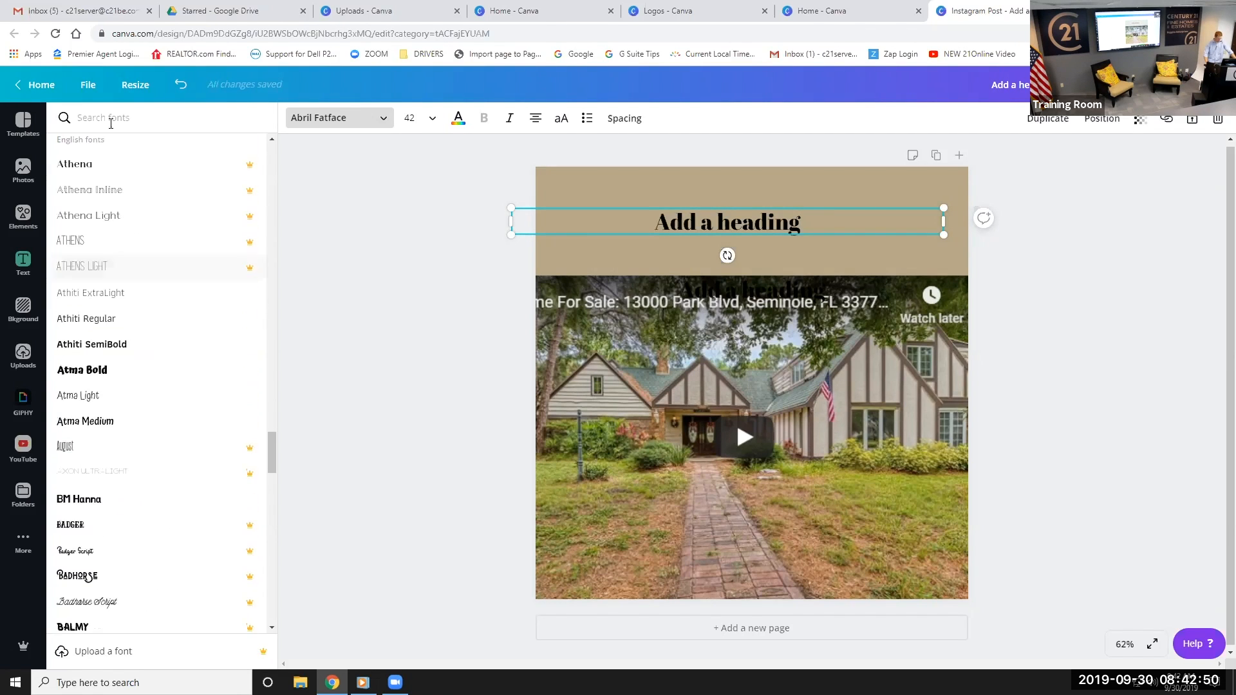
{"action": "type", "text": "beb"}
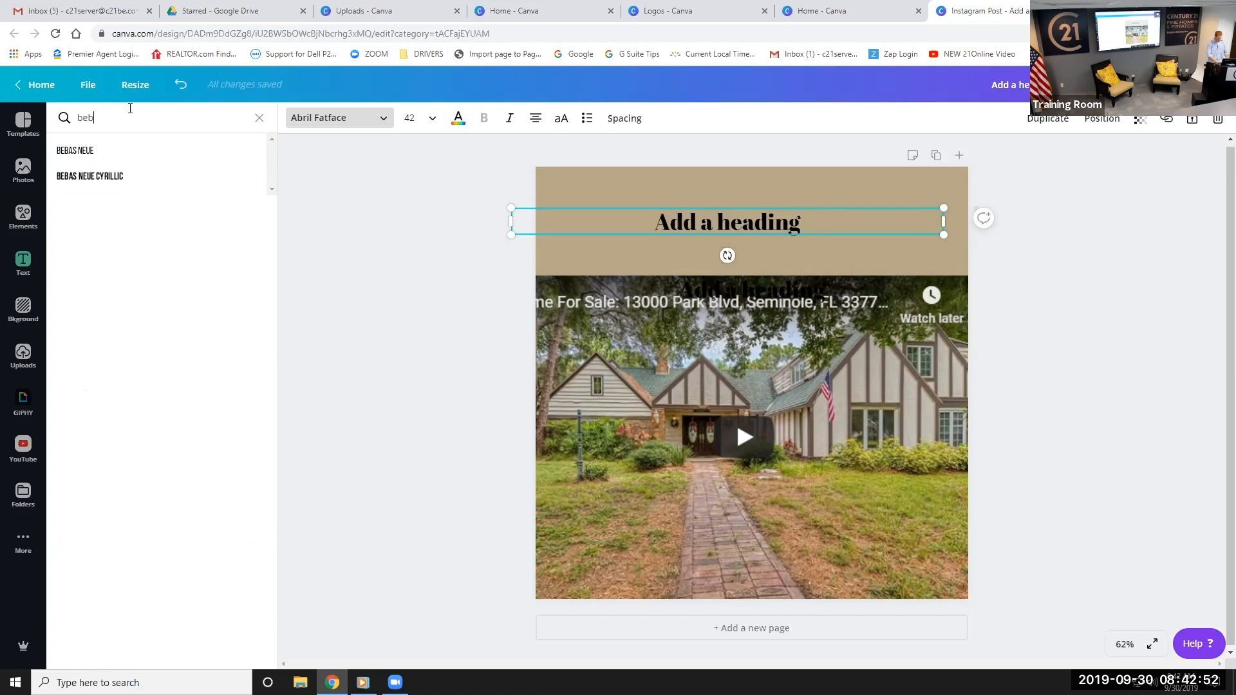
{"action": "left_click", "coordinate": [116, 151]}
{"action": "left_click_drag", "start_coordinate": [799, 216], "coordinate": [619, 200]}
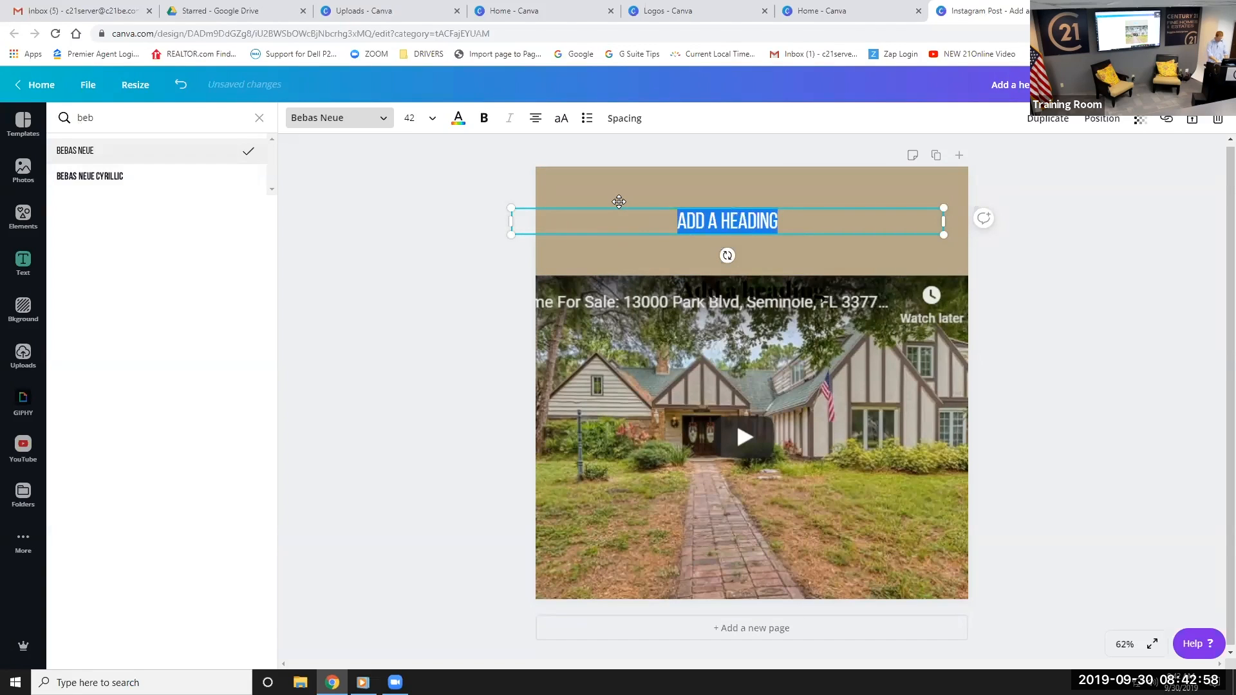
{"action": "type", "text": "HEADED T"}
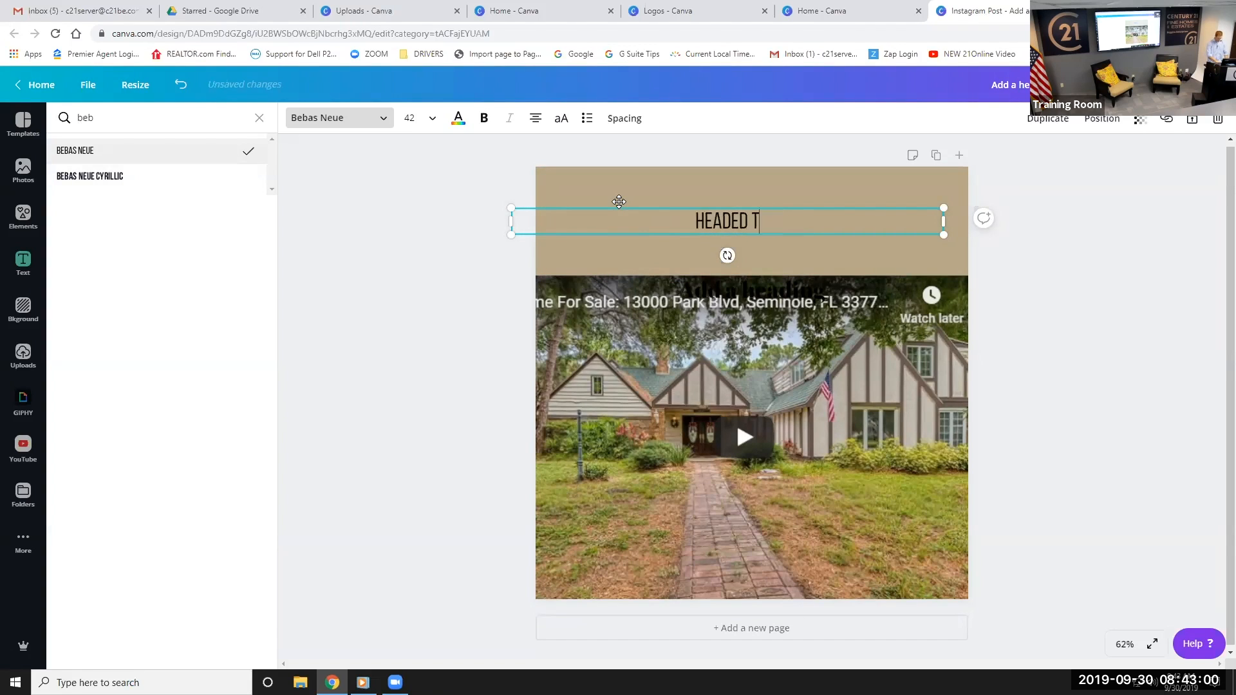
{"action": "type", "text": "O AU"}
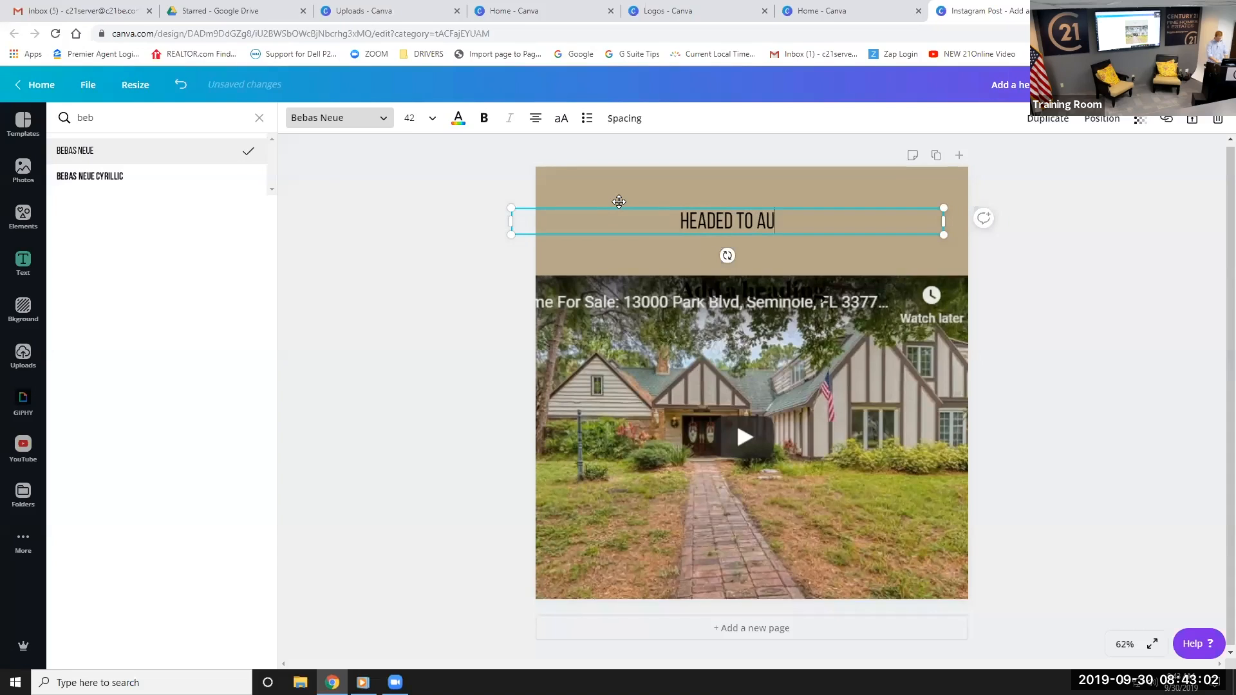
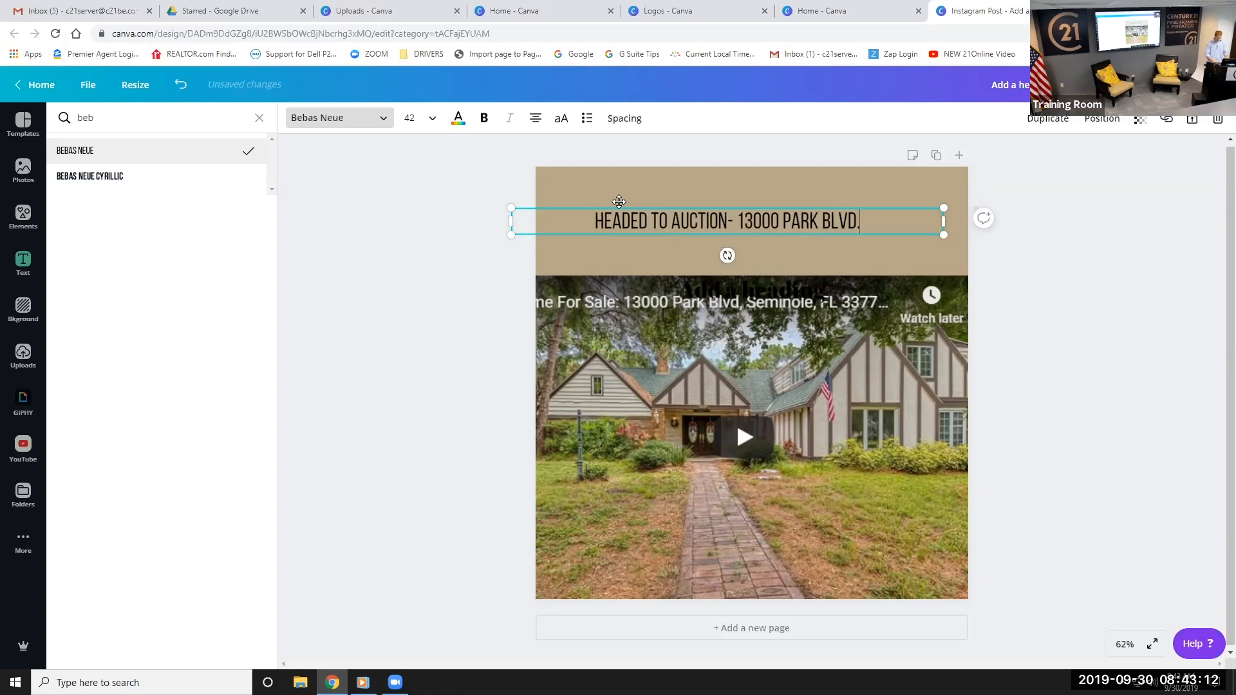
{"action": "left_click_drag", "start_coordinate": [946, 219], "coordinate": [932, 249]}
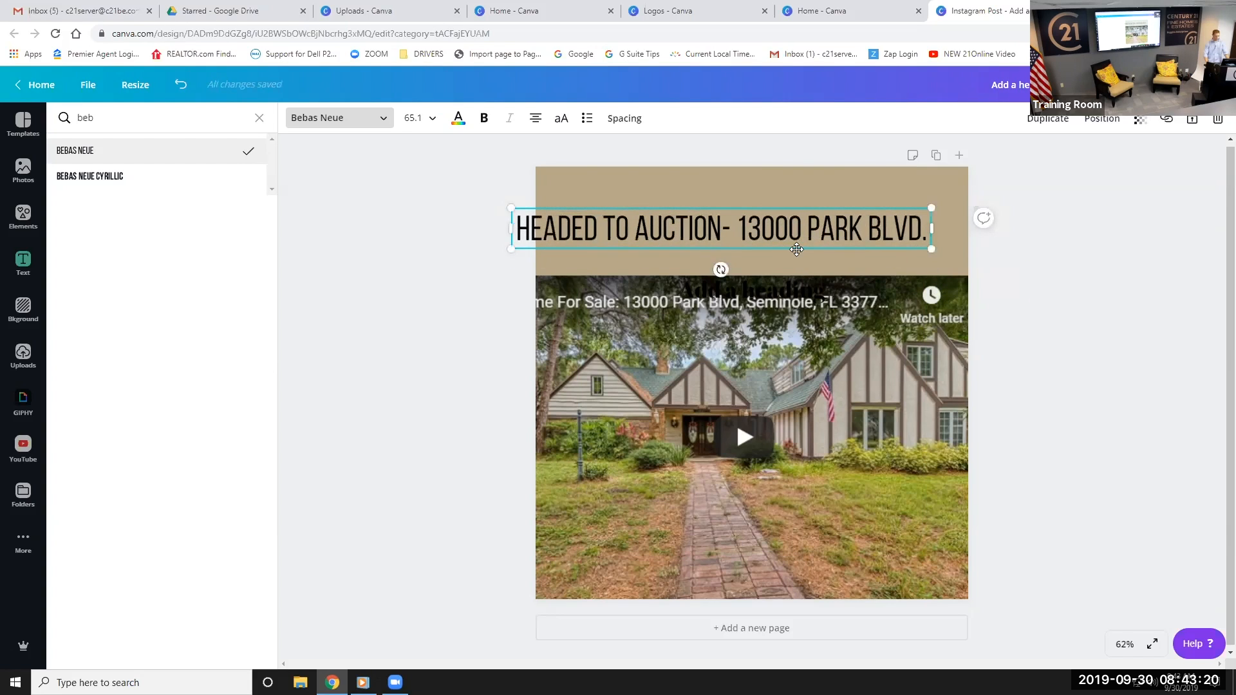
{"action": "left_click_drag", "start_coordinate": [794, 249], "coordinate": [825, 244]}
{"action": "left_click", "coordinate": [1098, 268]}
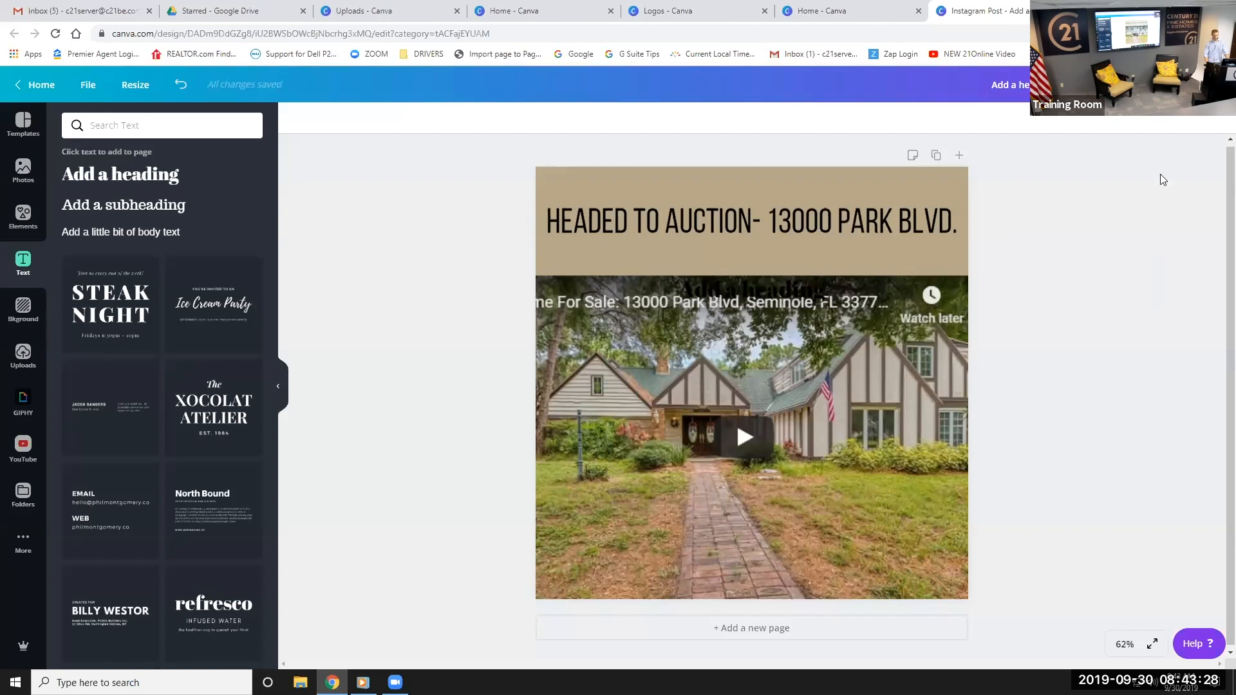
{"action": "left_click", "coordinate": [698, 214]}
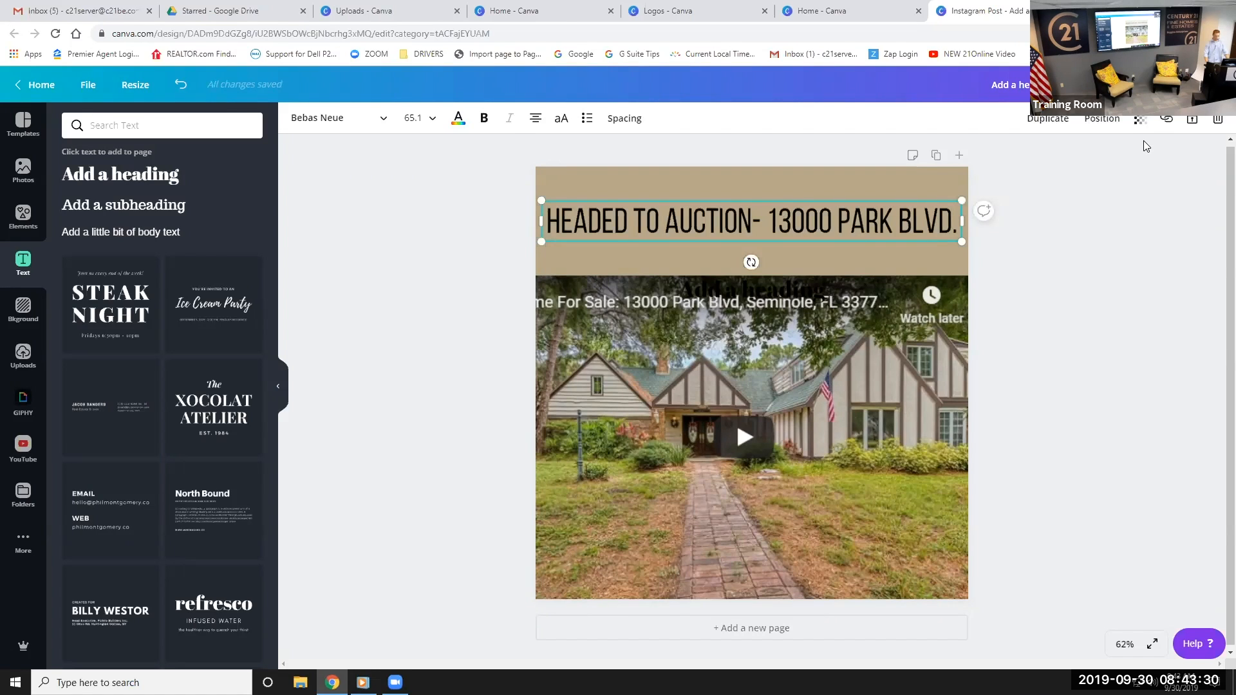
{"action": "left_click", "coordinate": [1065, 119]}
{"action": "left_click", "coordinate": [692, 233]}
{"action": "left_click", "coordinate": [457, 119]}
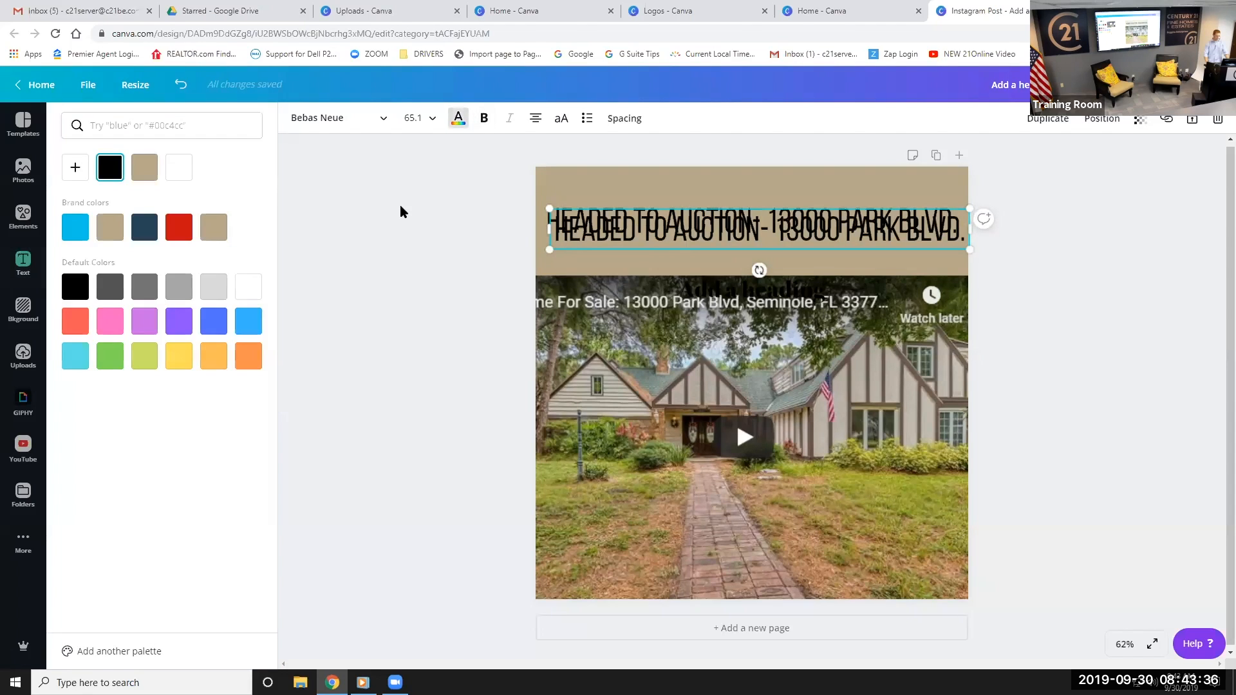
{"action": "left_click", "coordinate": [178, 167]}
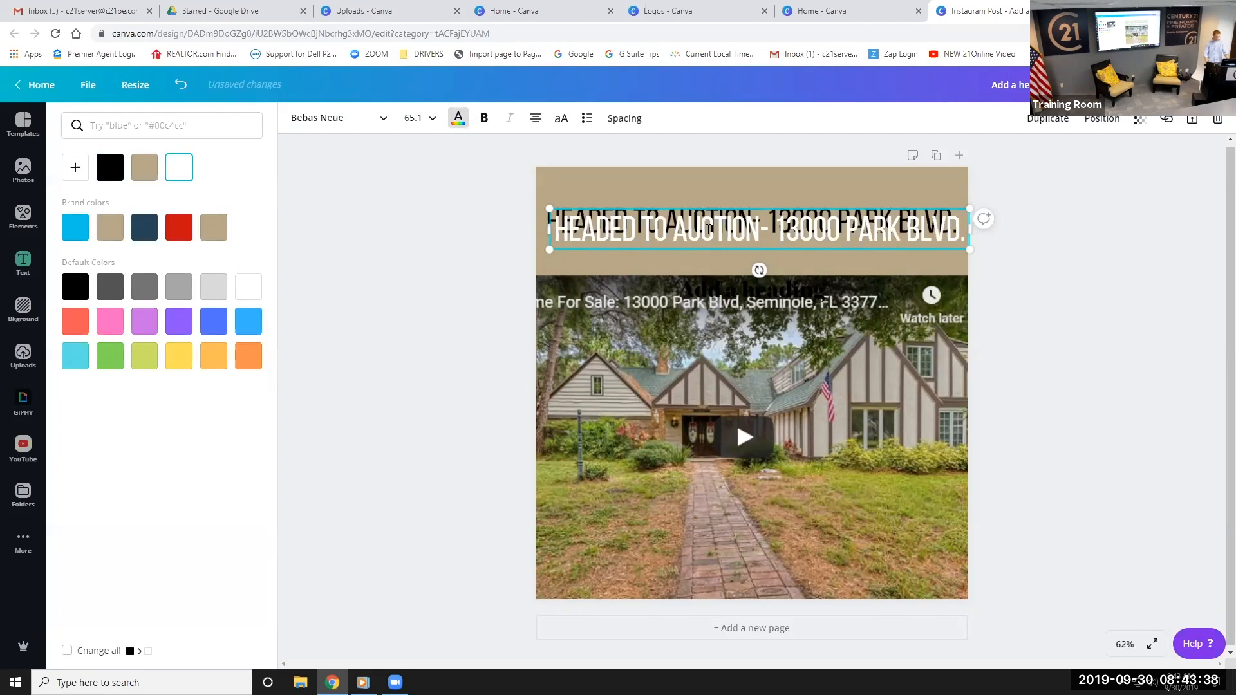
{"action": "left_click_drag", "start_coordinate": [696, 250], "coordinate": [731, 249]}
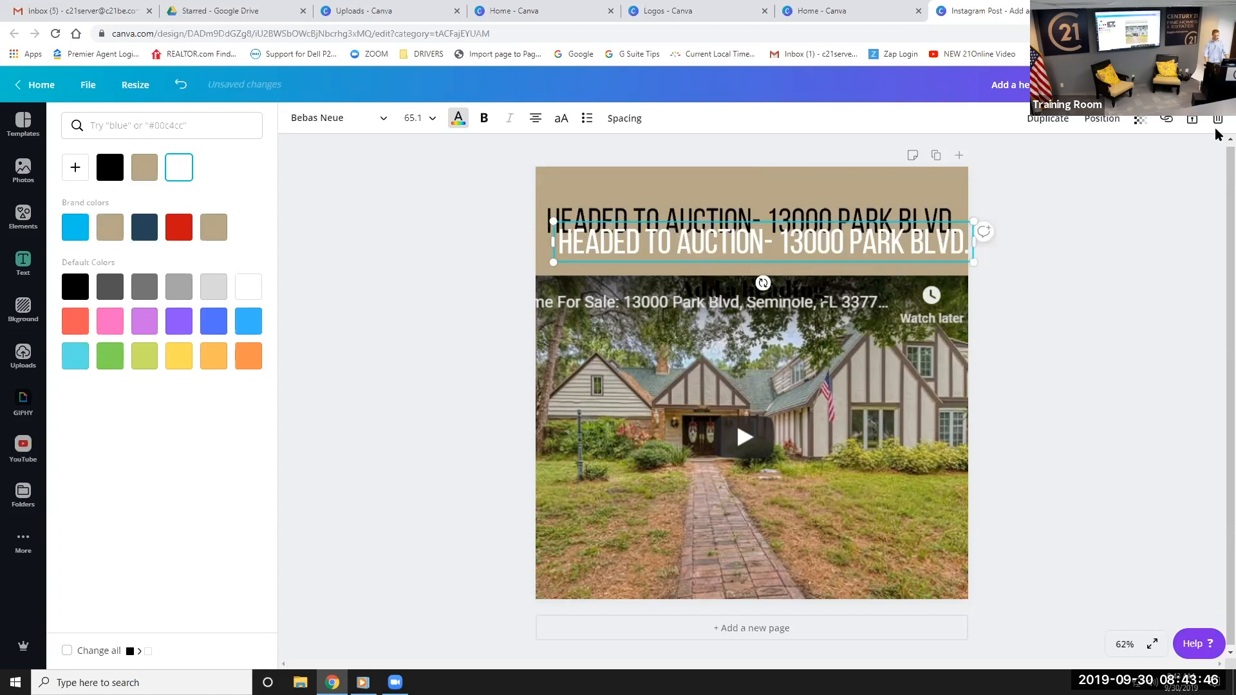
{"action": "key", "text": "Delete"}
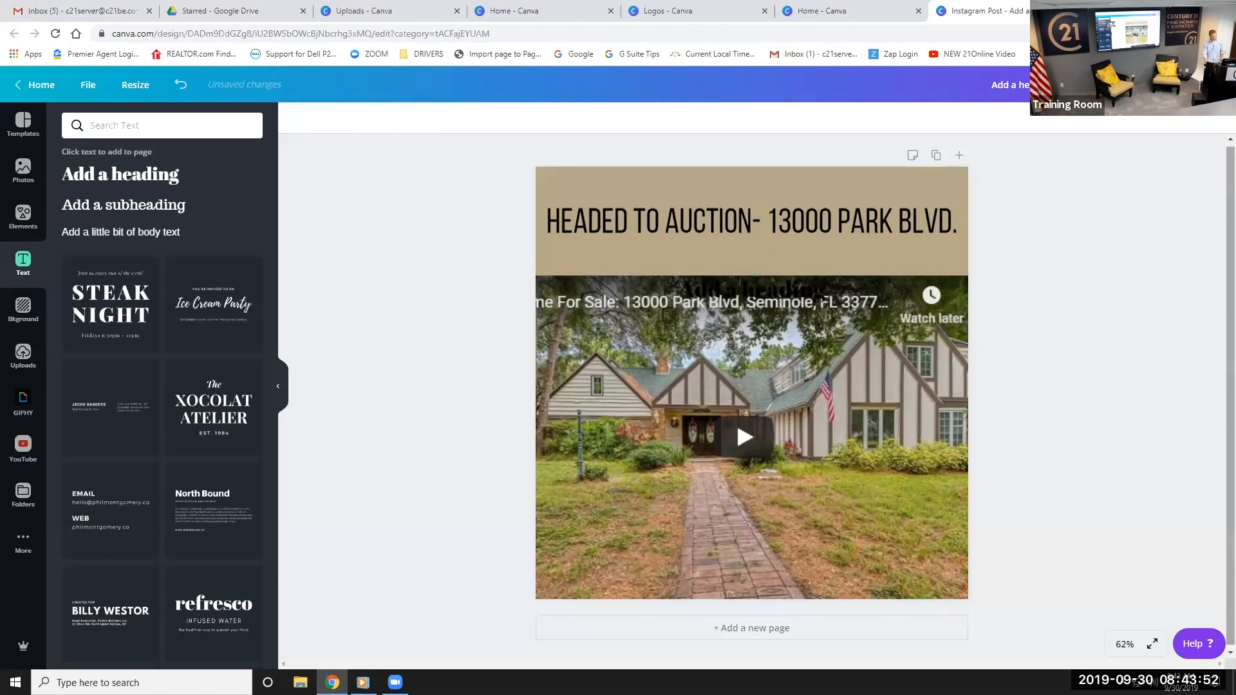
Open the Download settings and choose a file type for the design
{"action": "left_click", "coordinate": [1197, 85]}
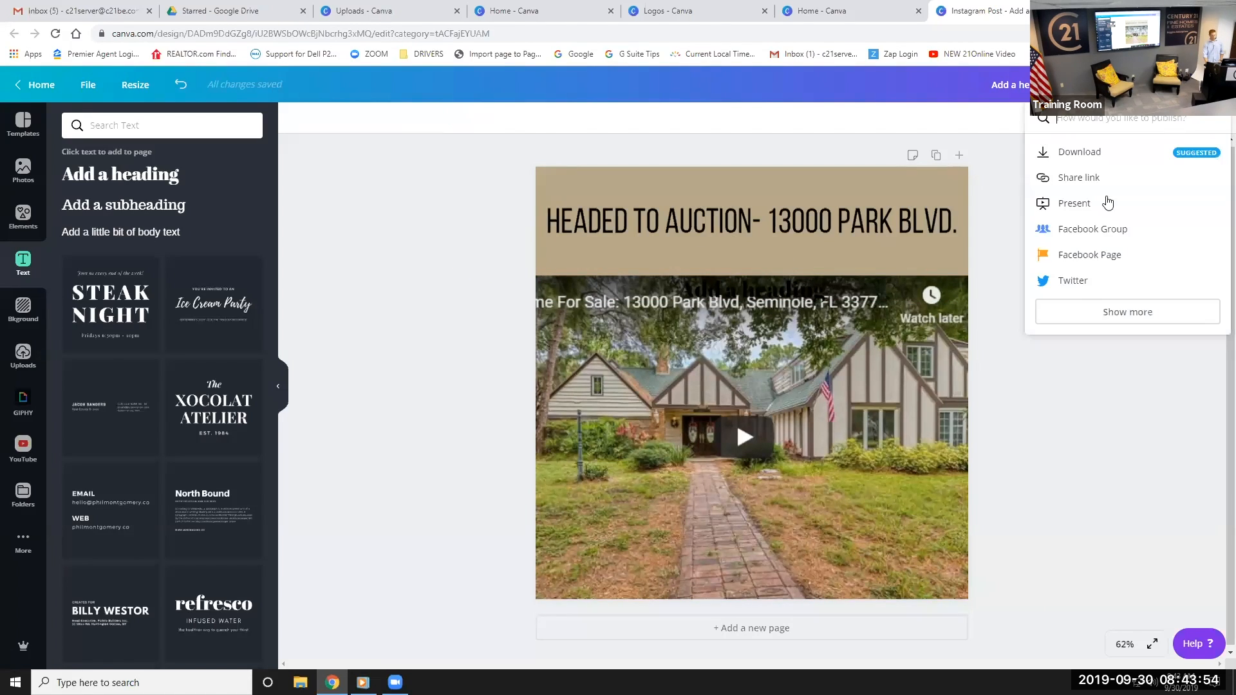
{"action": "left_click", "coordinate": [1087, 149]}
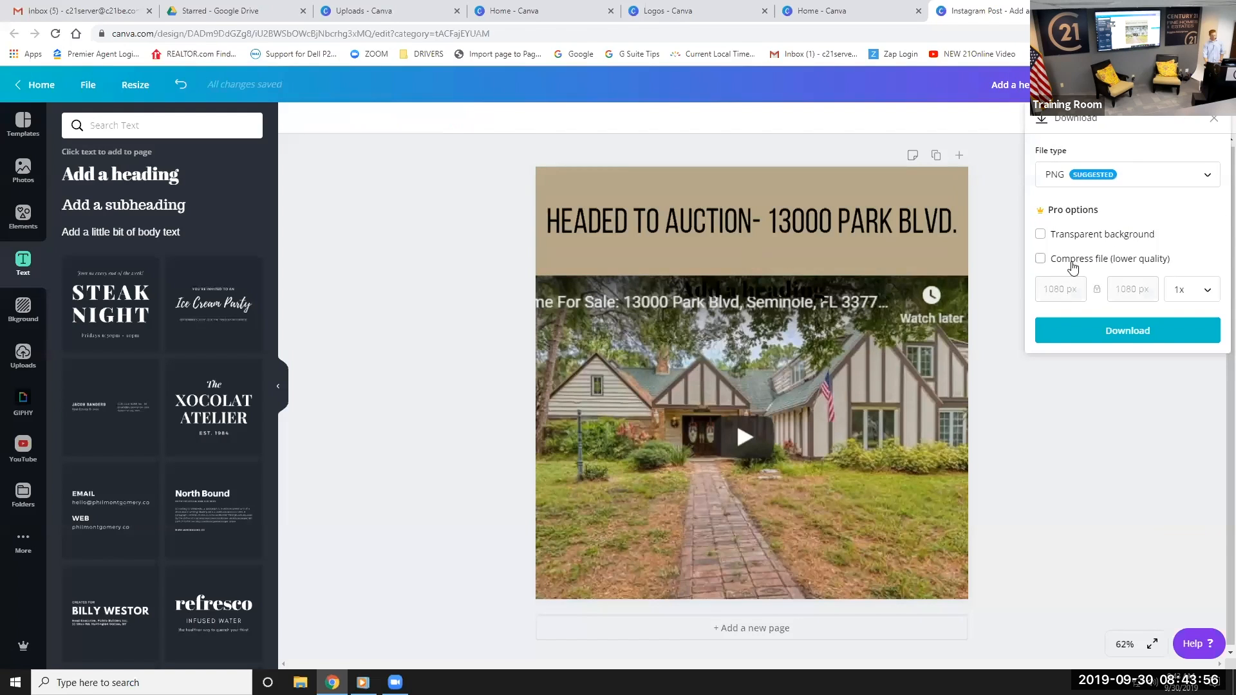
{"action": "left_click", "coordinate": [1107, 175]}
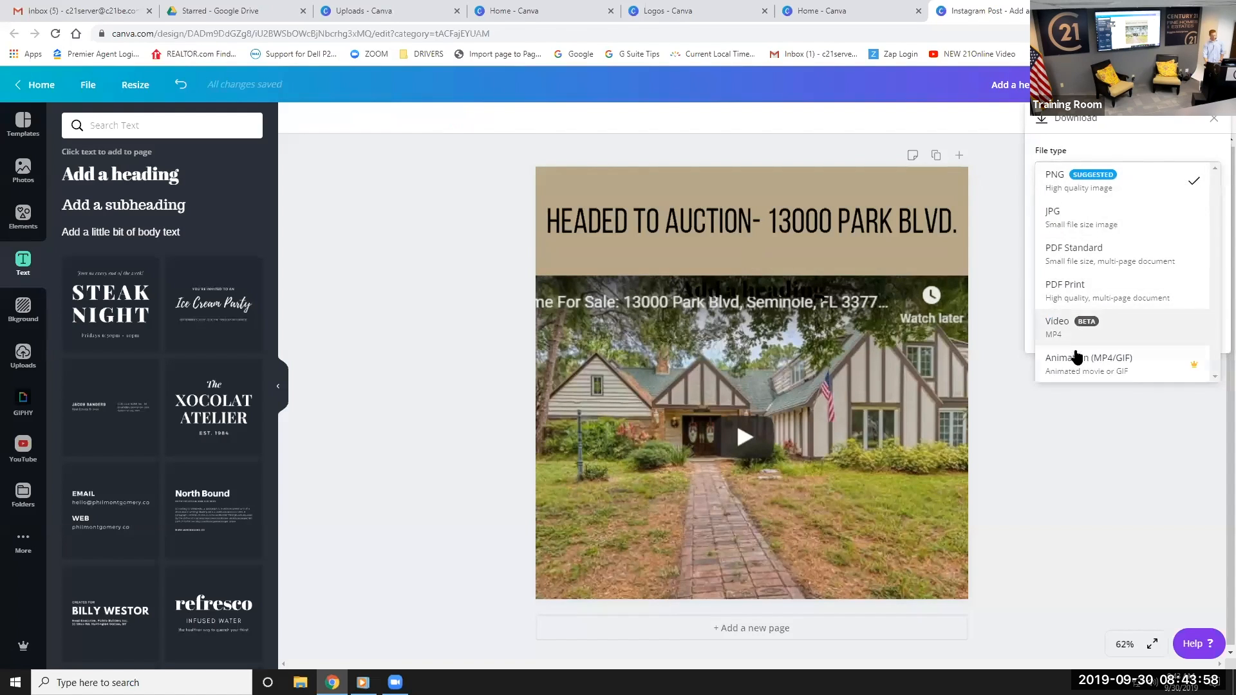
{"action": "left_click", "coordinate": [1056, 416]}
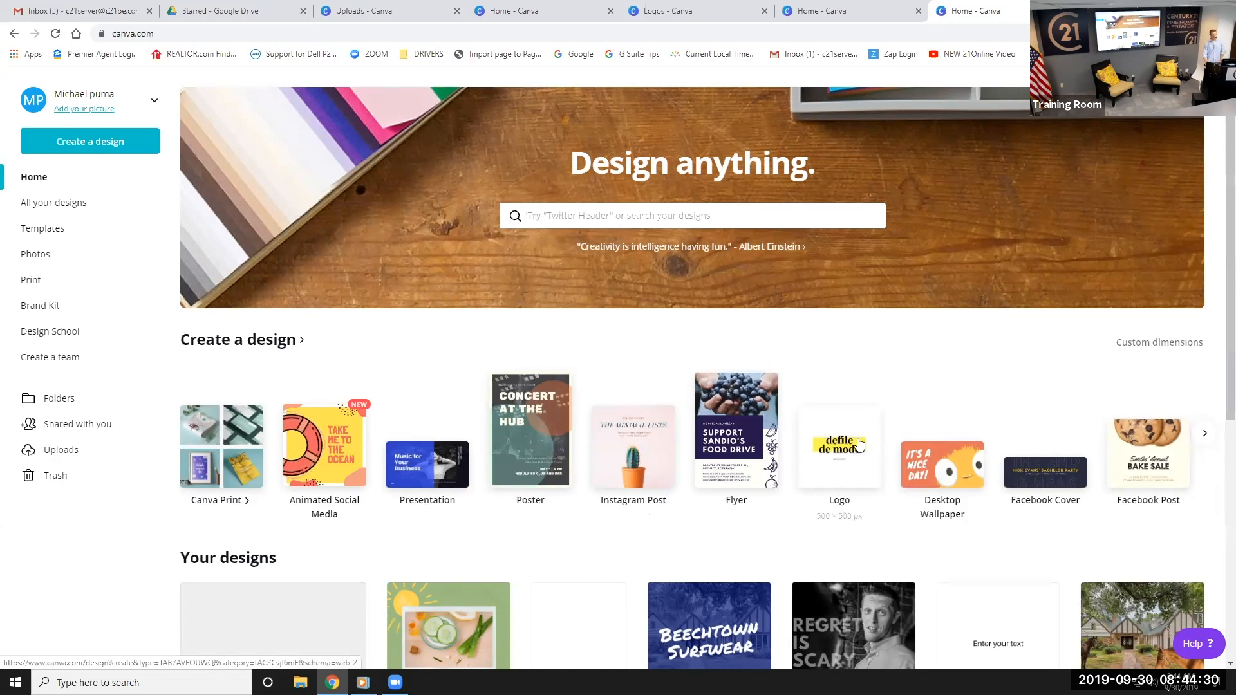
Start a new flyer design and search Elements for 'house'
{"action": "left_click", "coordinate": [742, 433]}
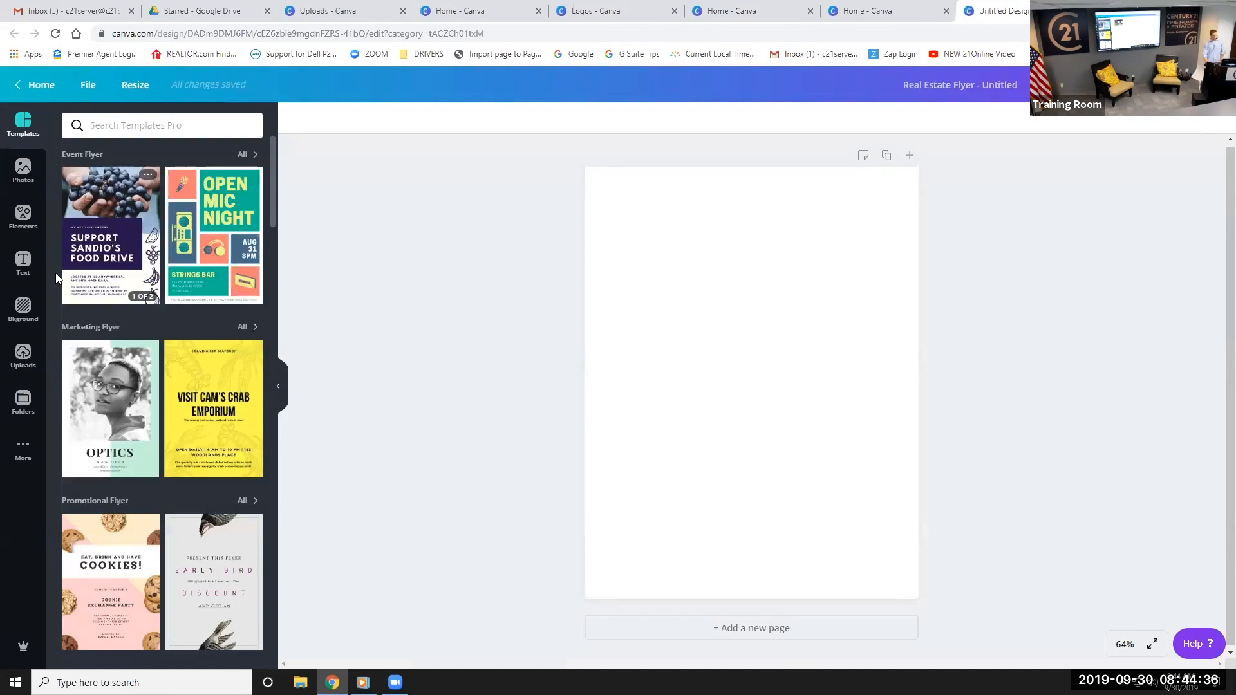
{"action": "left_click", "coordinate": [25, 217]}
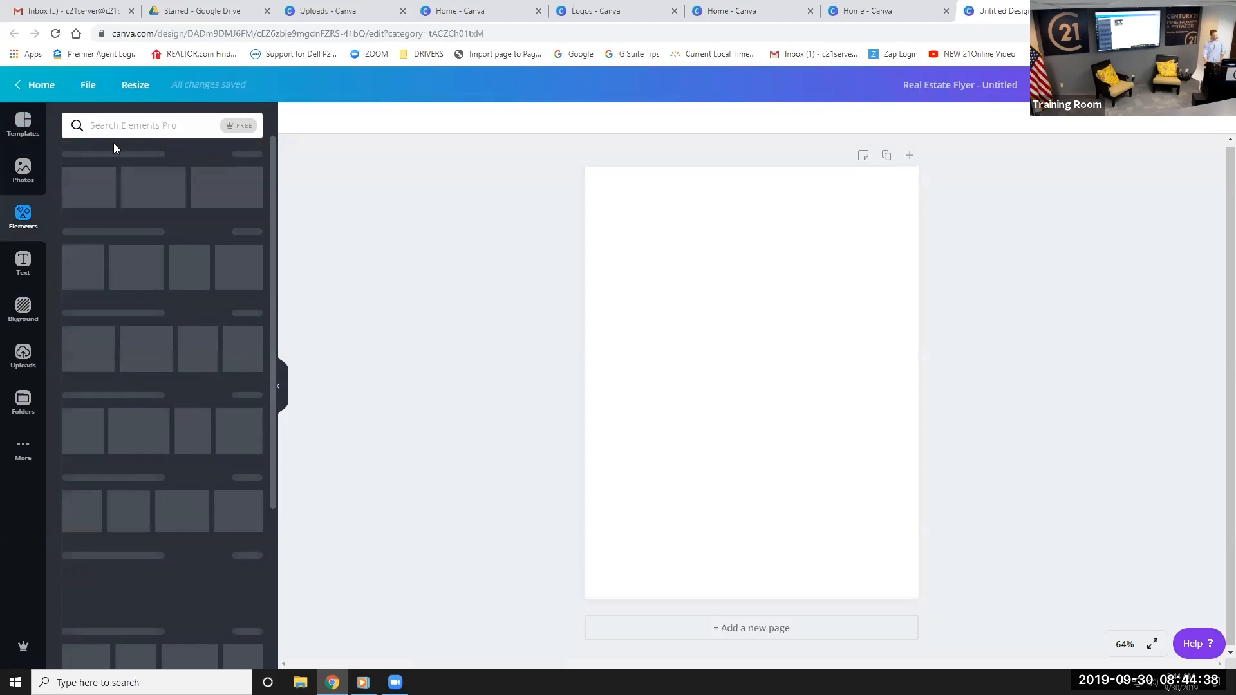
{"action": "left_click", "coordinate": [144, 132]}
{"action": "type", "text": "house"}
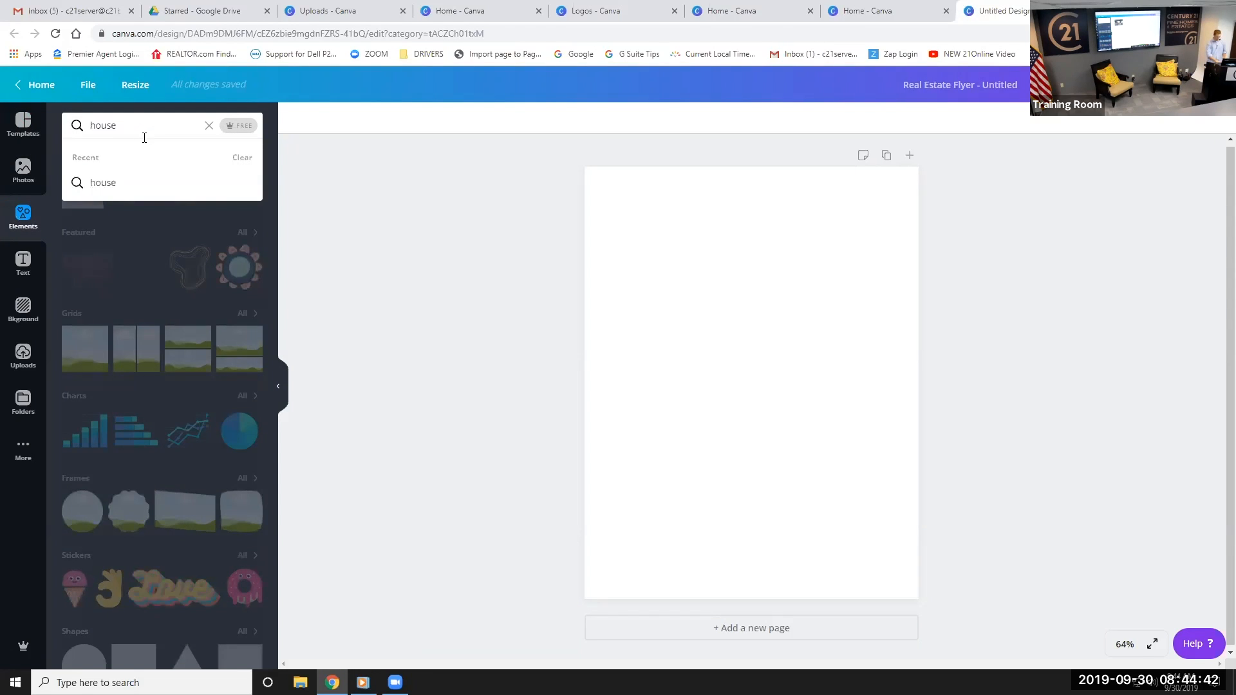
{"action": "key", "text": "Return"}
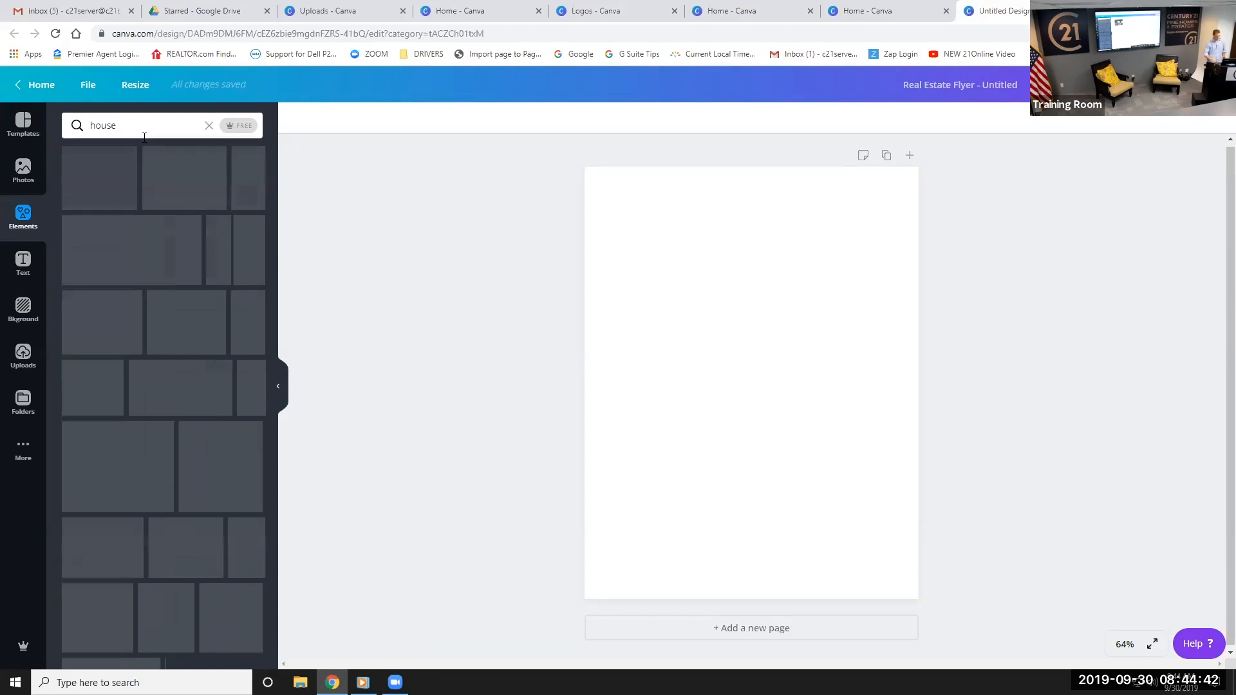
{"action": "scroll", "coordinate": [121, 340], "scroll_direction": "down", "scroll_amount": 2}
{"action": "scroll", "coordinate": [121, 339], "scroll_direction": "down", "scroll_amount": 3}
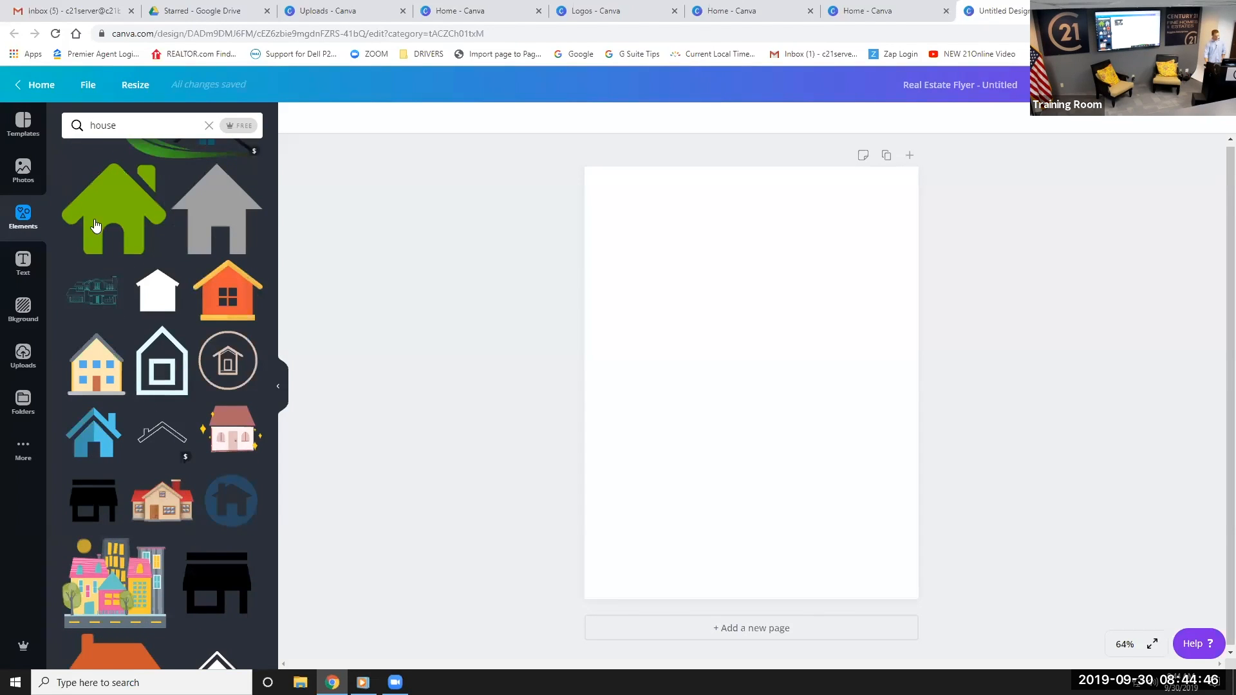
Search the stock Photos for 'house' and browse the results
{"action": "left_click", "coordinate": [23, 170]}
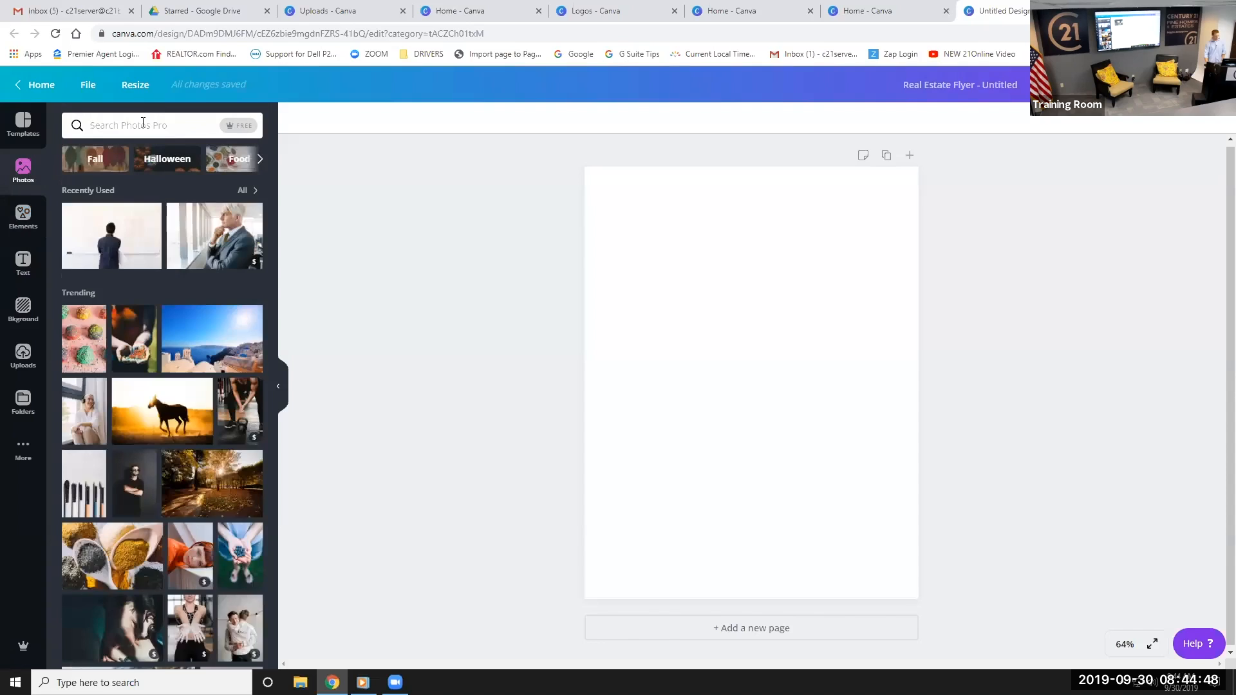
{"action": "type", "text": "ho"}
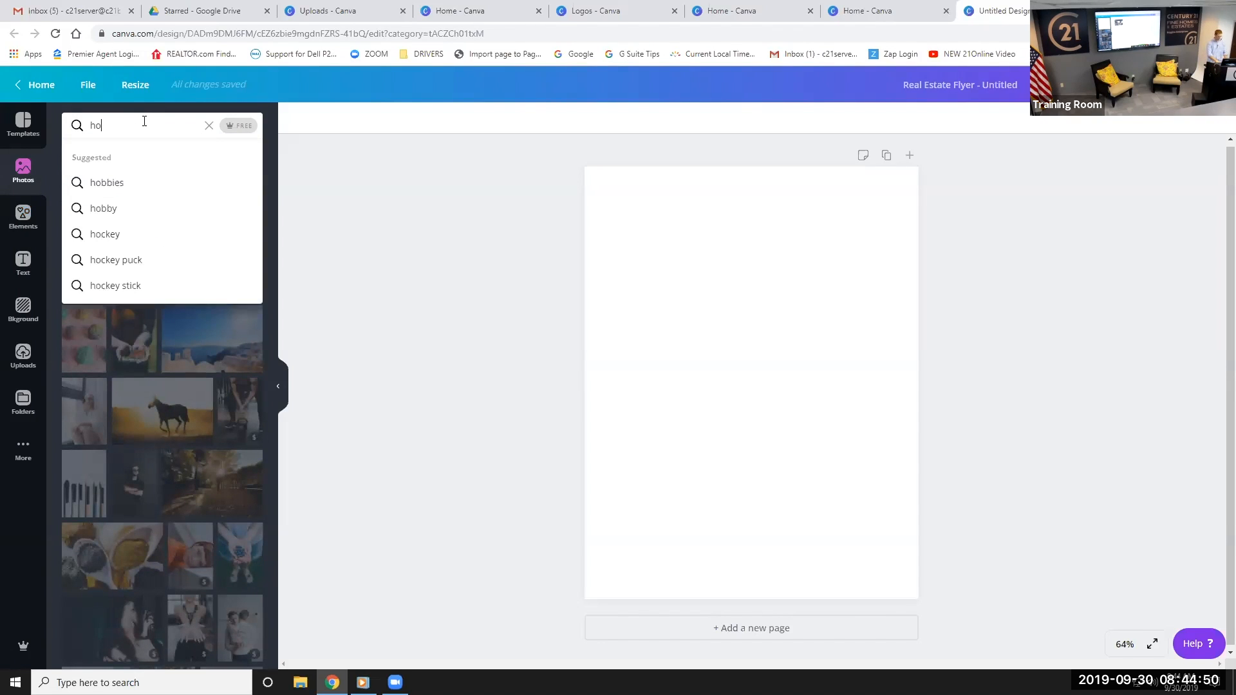
{"action": "type", "text": "use"}
{"action": "key", "text": "Return"}
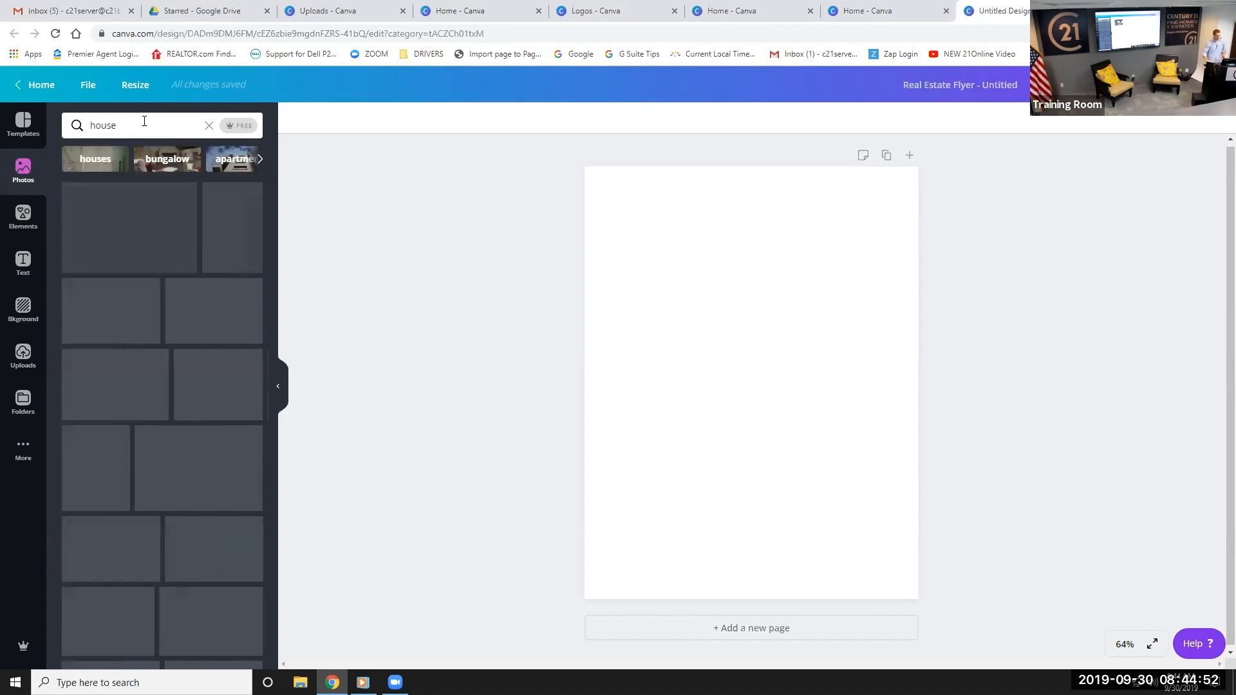
{"action": "scroll", "coordinate": [108, 396], "scroll_direction": "down", "scroll_amount": 1}
{"action": "scroll", "coordinate": [109, 396], "scroll_direction": "down", "scroll_amount": 7}
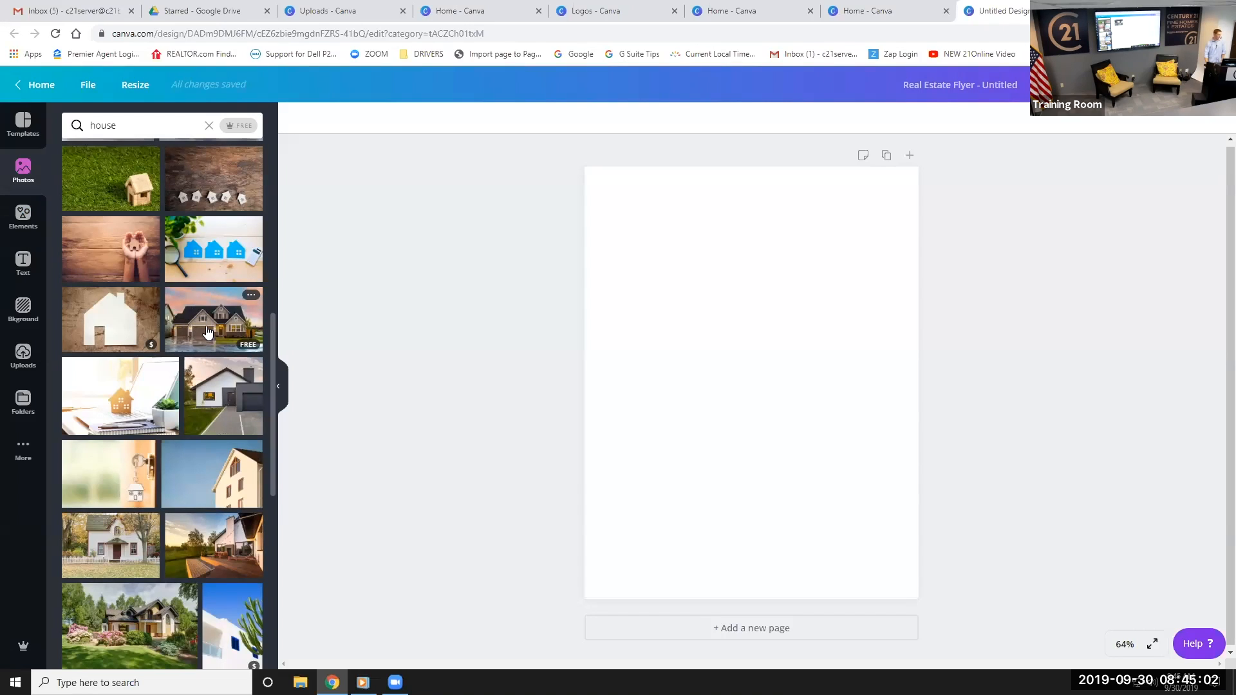
{"action": "left_click", "coordinate": [184, 326]}
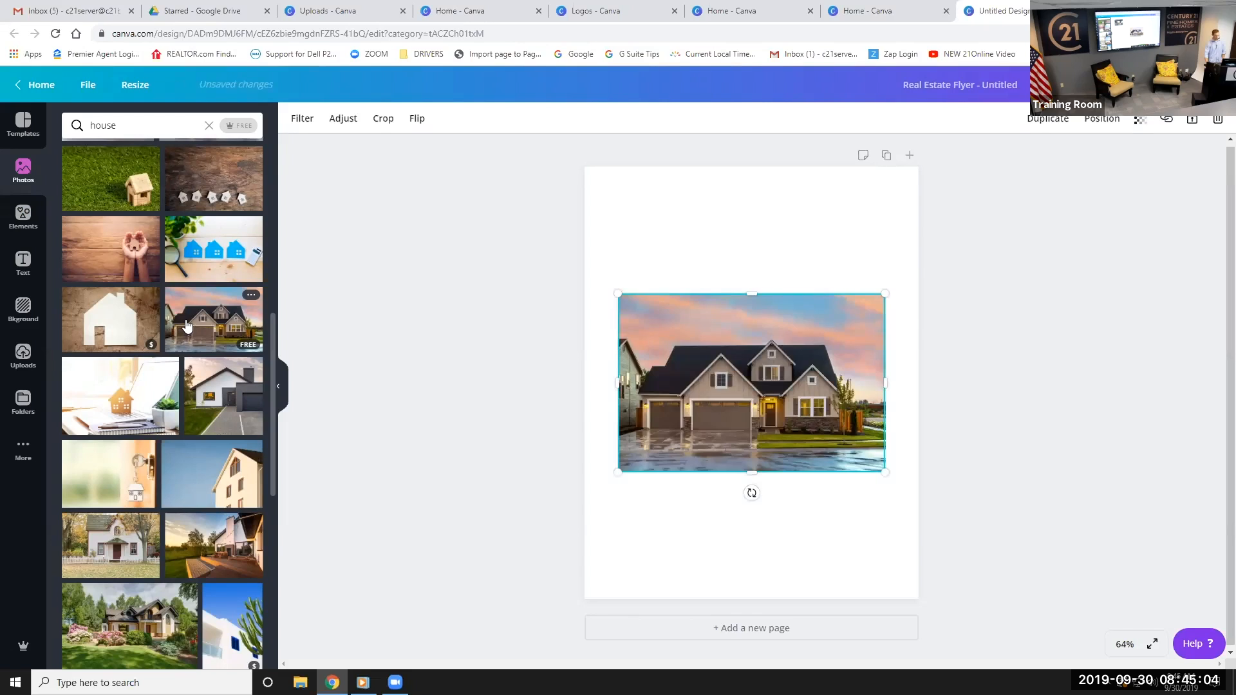
{"action": "left_click_drag", "start_coordinate": [801, 383], "coordinate": [771, 312]}
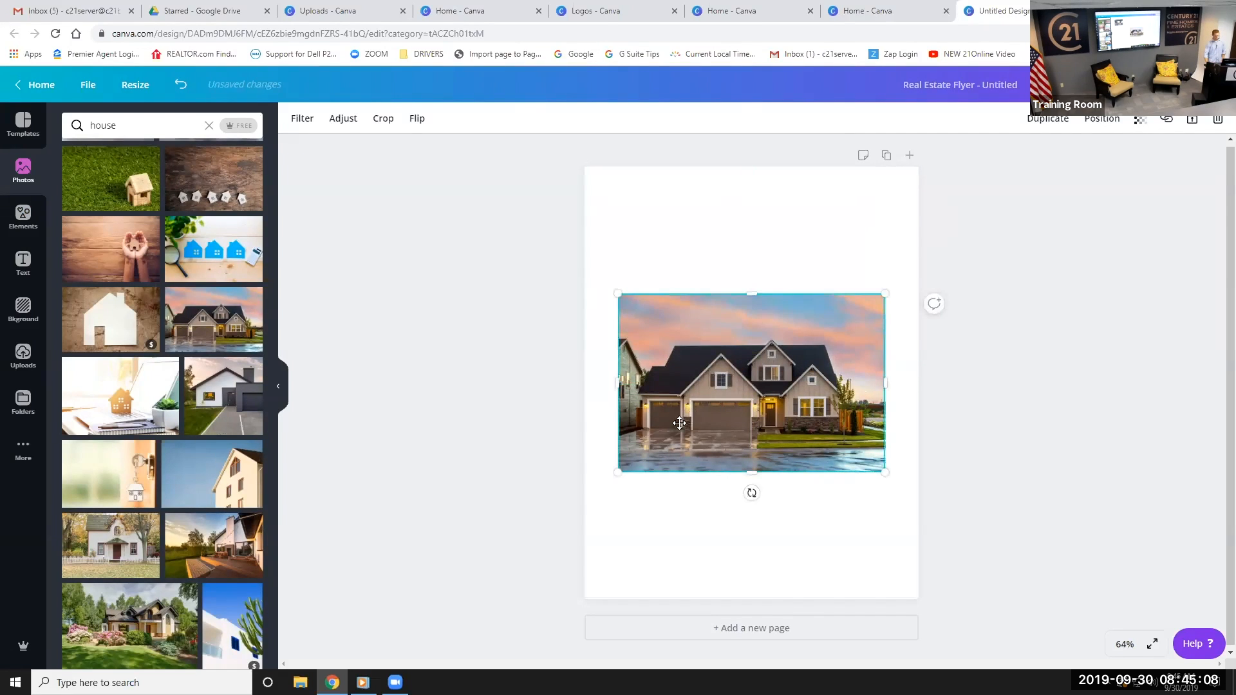
{"action": "left_click_drag", "start_coordinate": [620, 472], "coordinate": [535, 516]}
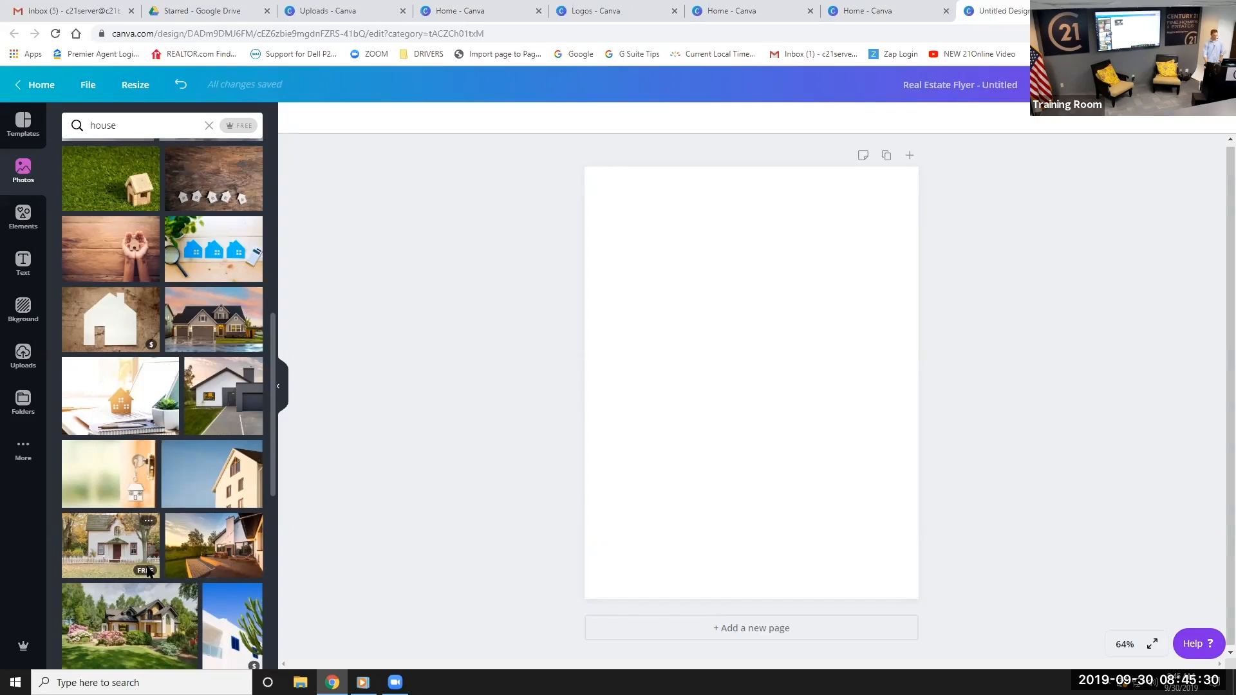
{"action": "mouse_move", "coordinate": [232, 572]}
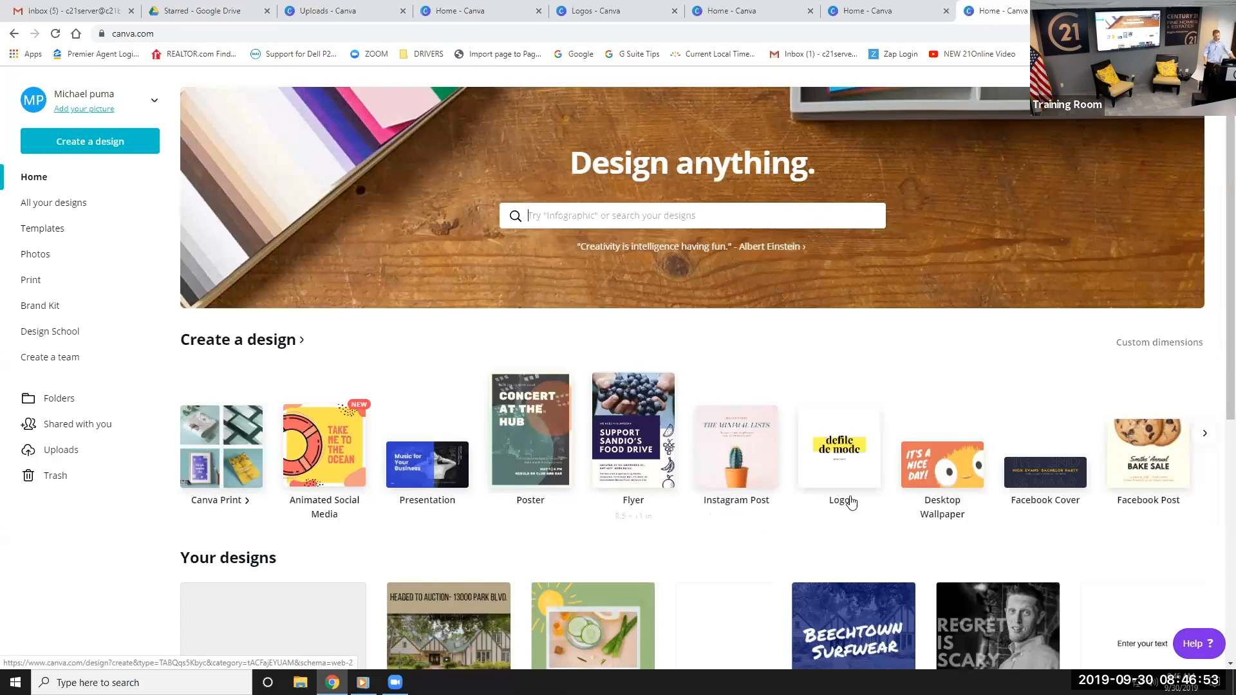
Browse the full list of design types and create a new Facebook Post
{"action": "left_click", "coordinate": [1204, 434]}
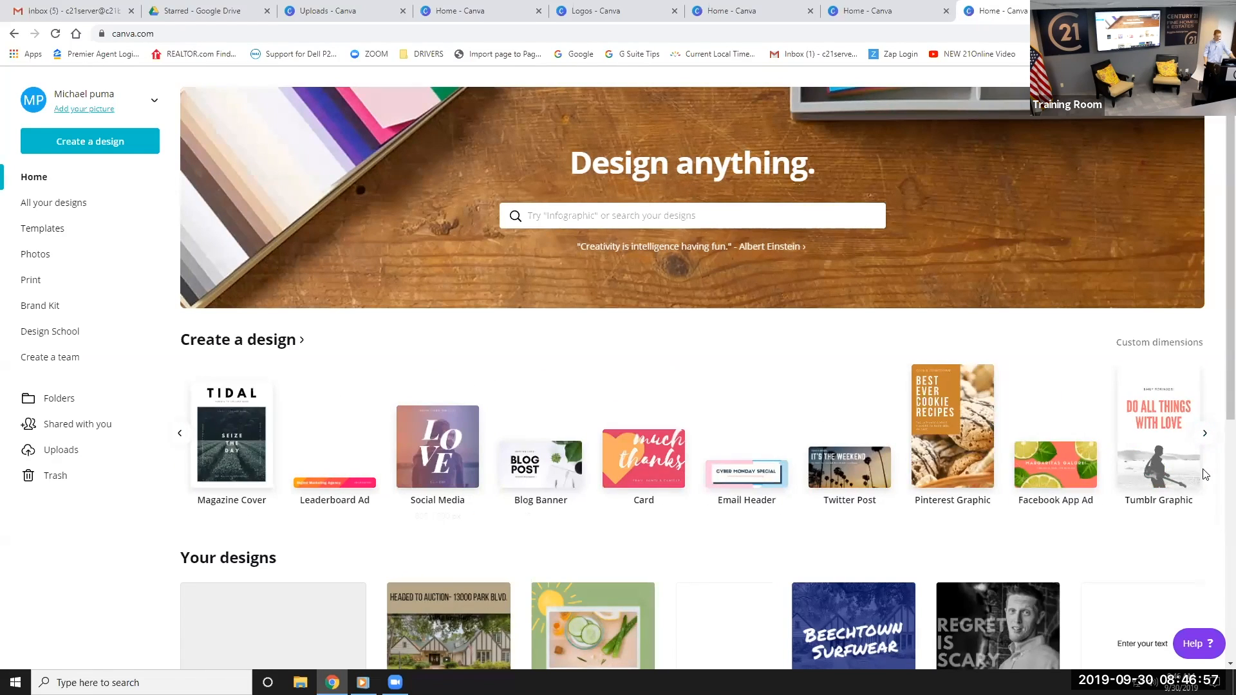
{"action": "left_click", "coordinate": [1207, 435]}
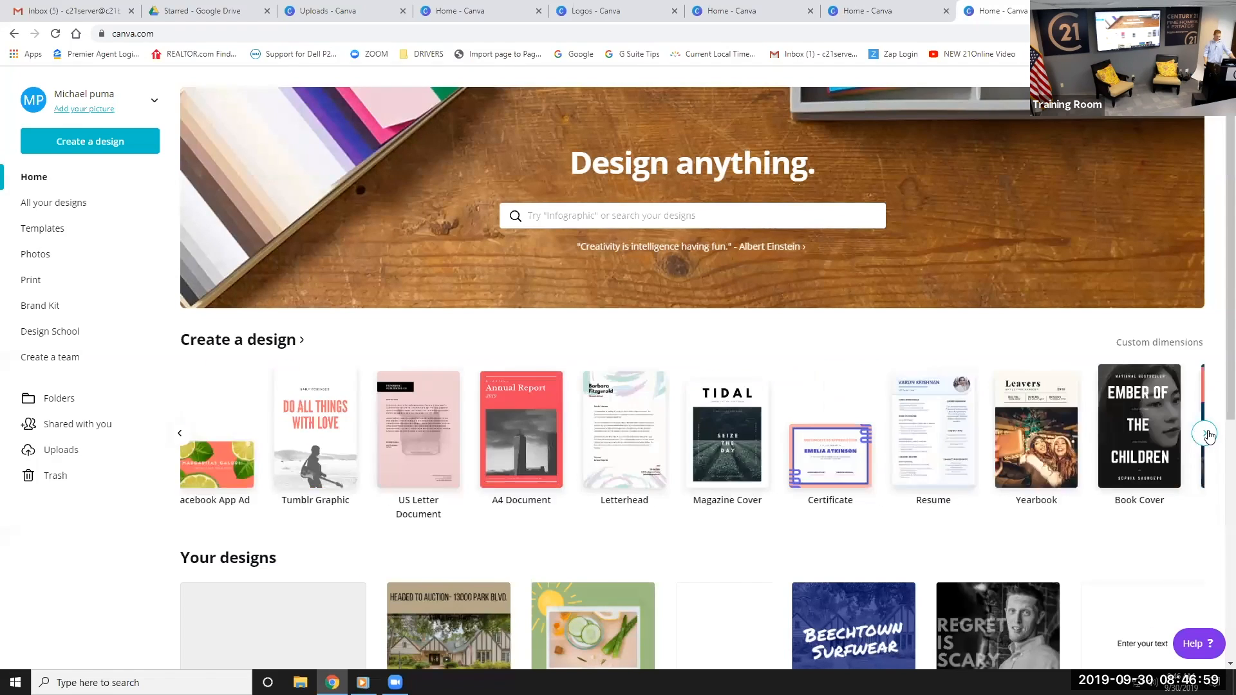
{"action": "left_click", "coordinate": [1208, 436]}
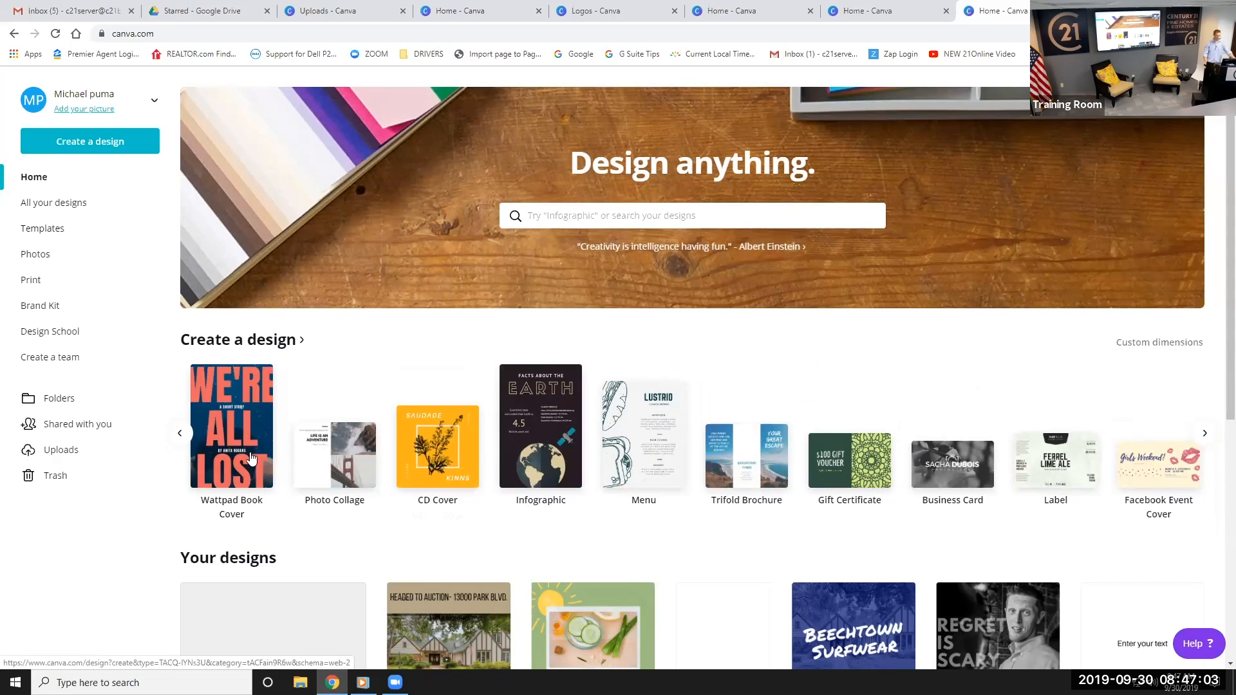
{"action": "left_click", "coordinate": [1206, 436]}
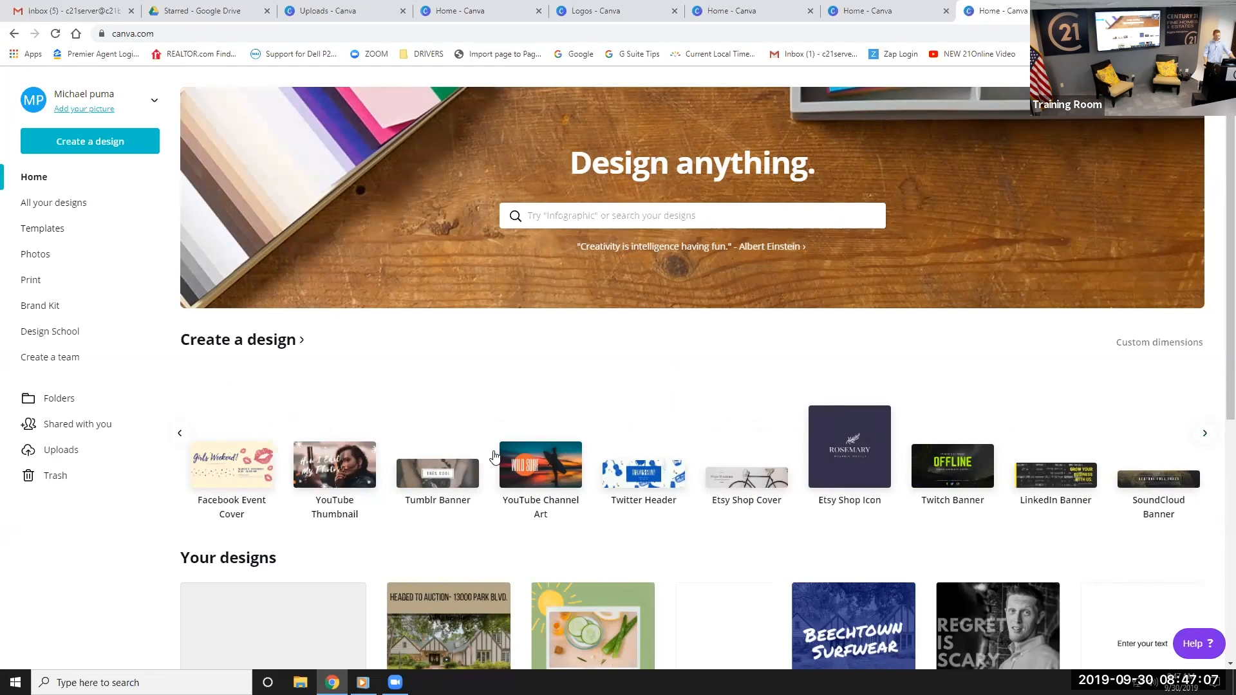
{"action": "left_click", "coordinate": [1205, 435]}
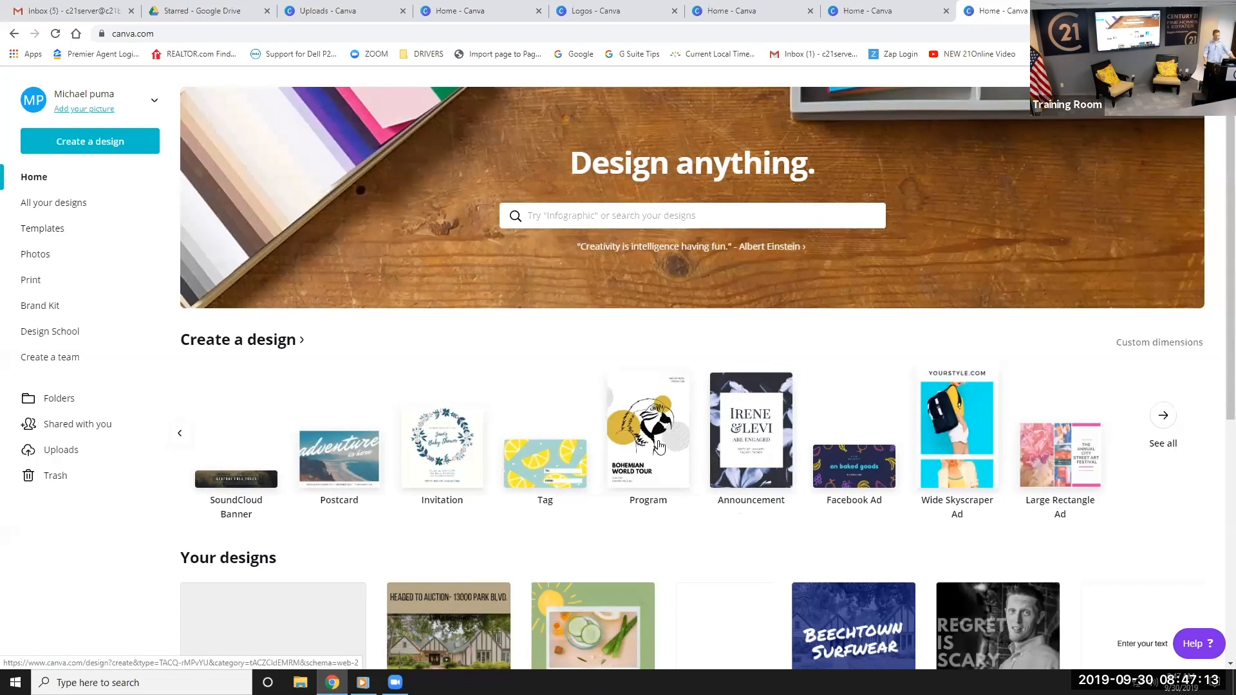
{"action": "left_click", "coordinate": [1163, 422]}
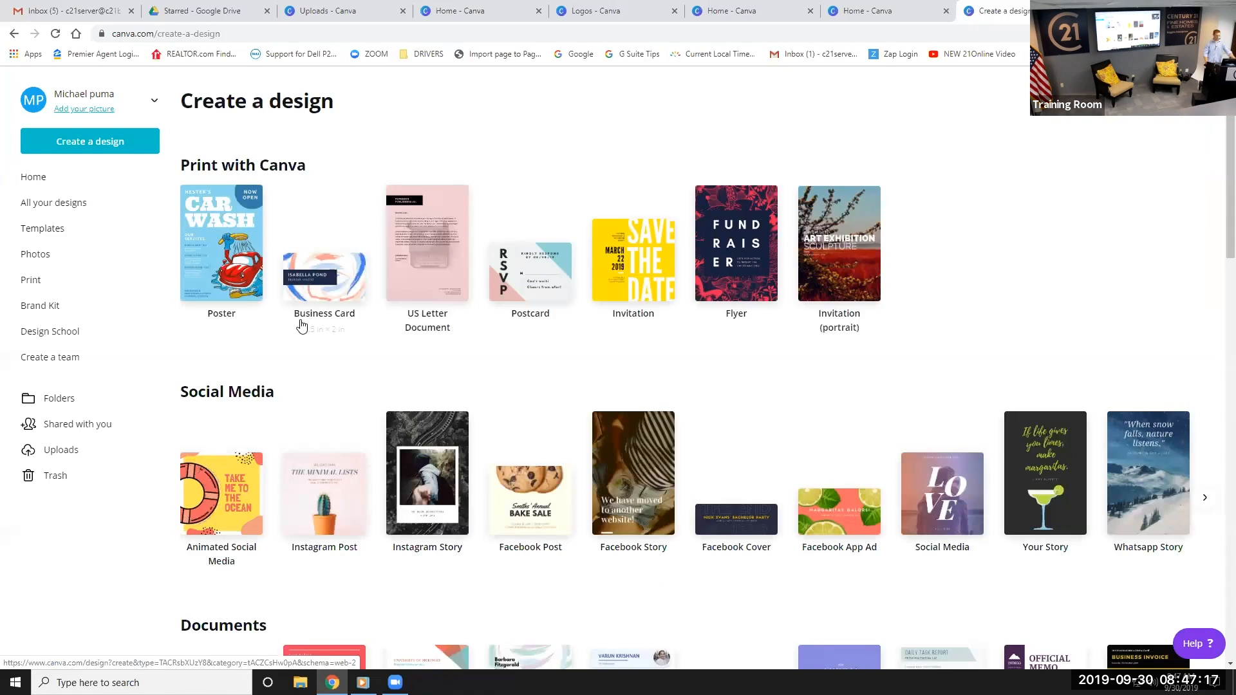
{"action": "scroll", "coordinate": [487, 417], "scroll_direction": "down", "scroll_amount": 1}
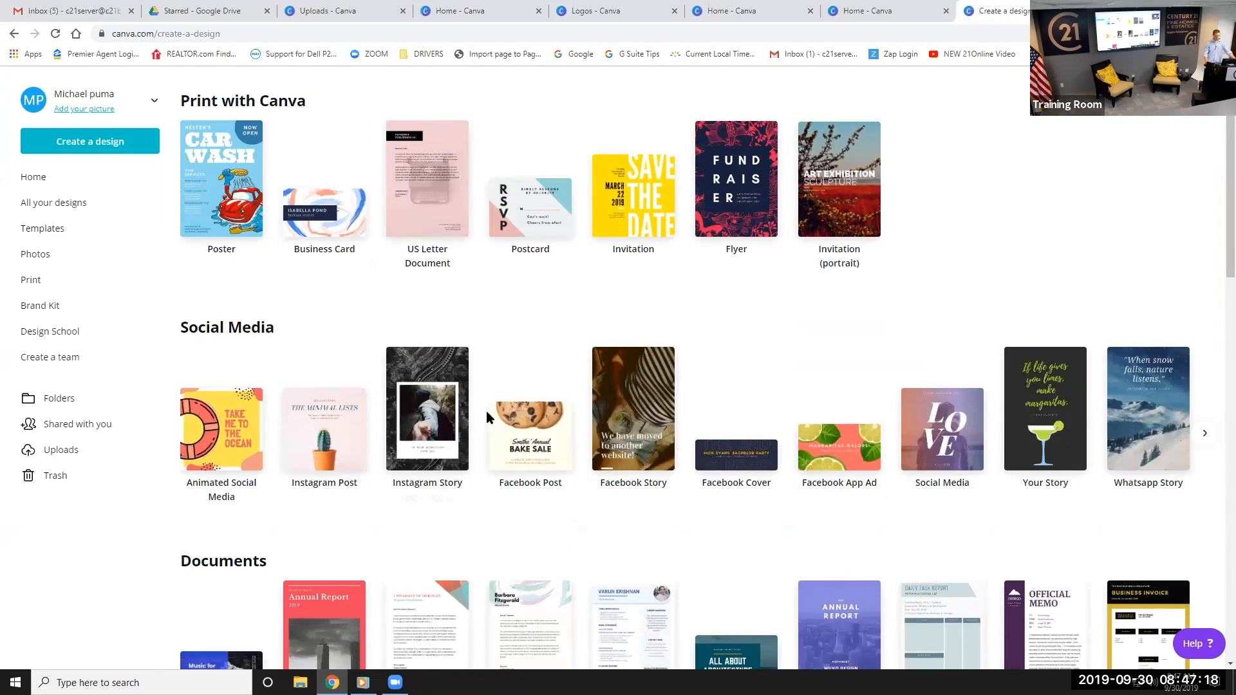
{"action": "left_click", "coordinate": [520, 446]}
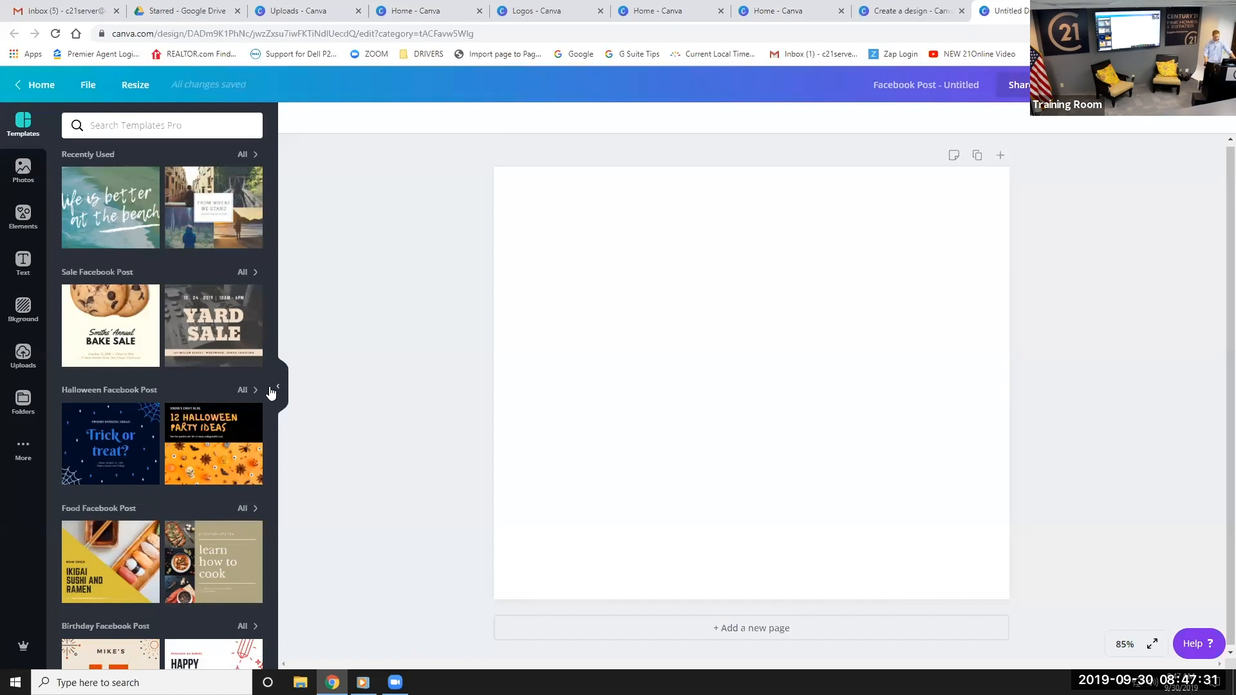
Apply the Aspen, Colorado winter template from the Templates panel
{"action": "scroll", "coordinate": [110, 421], "scroll_direction": "down", "scroll_amount": 15}
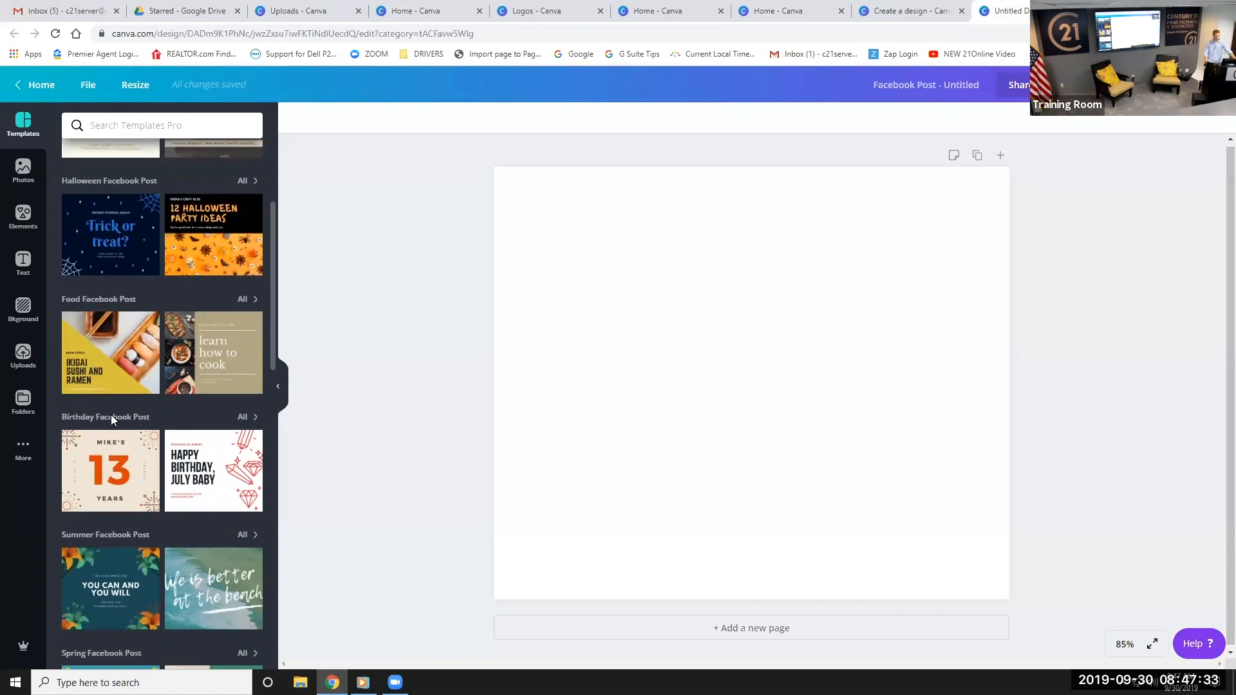
{"action": "scroll", "coordinate": [111, 419], "scroll_direction": "down", "scroll_amount": 10}
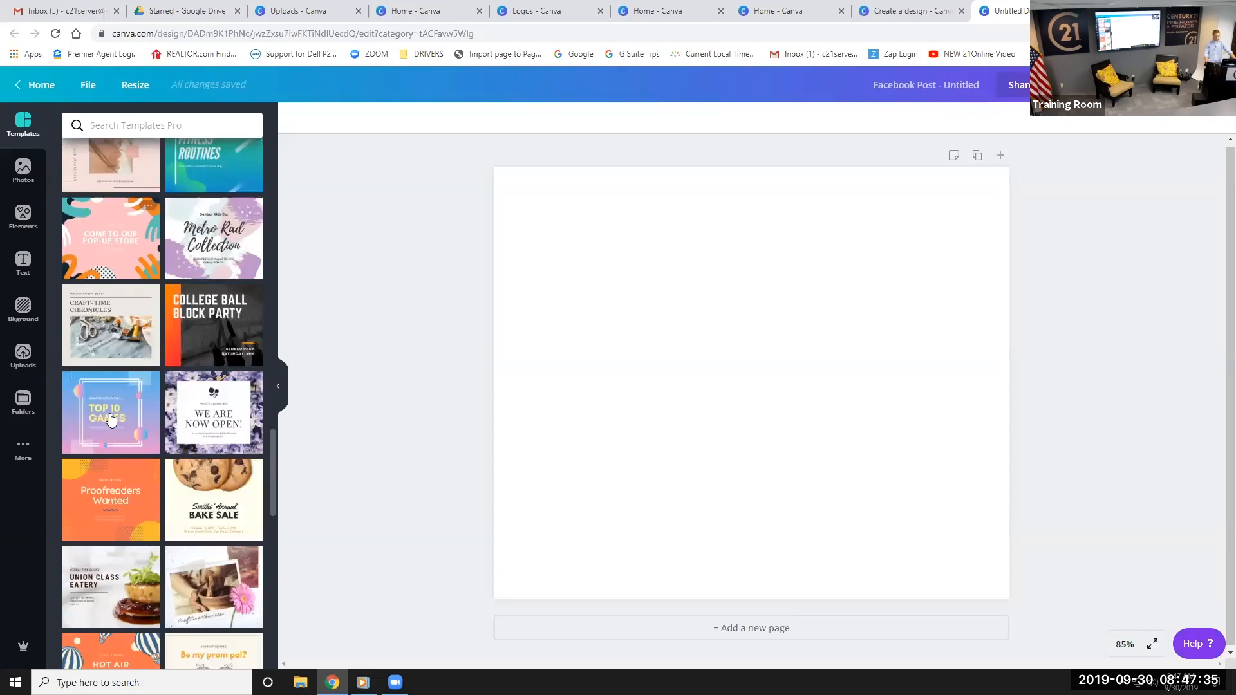
{"action": "scroll", "coordinate": [111, 420], "scroll_direction": "down", "scroll_amount": 2}
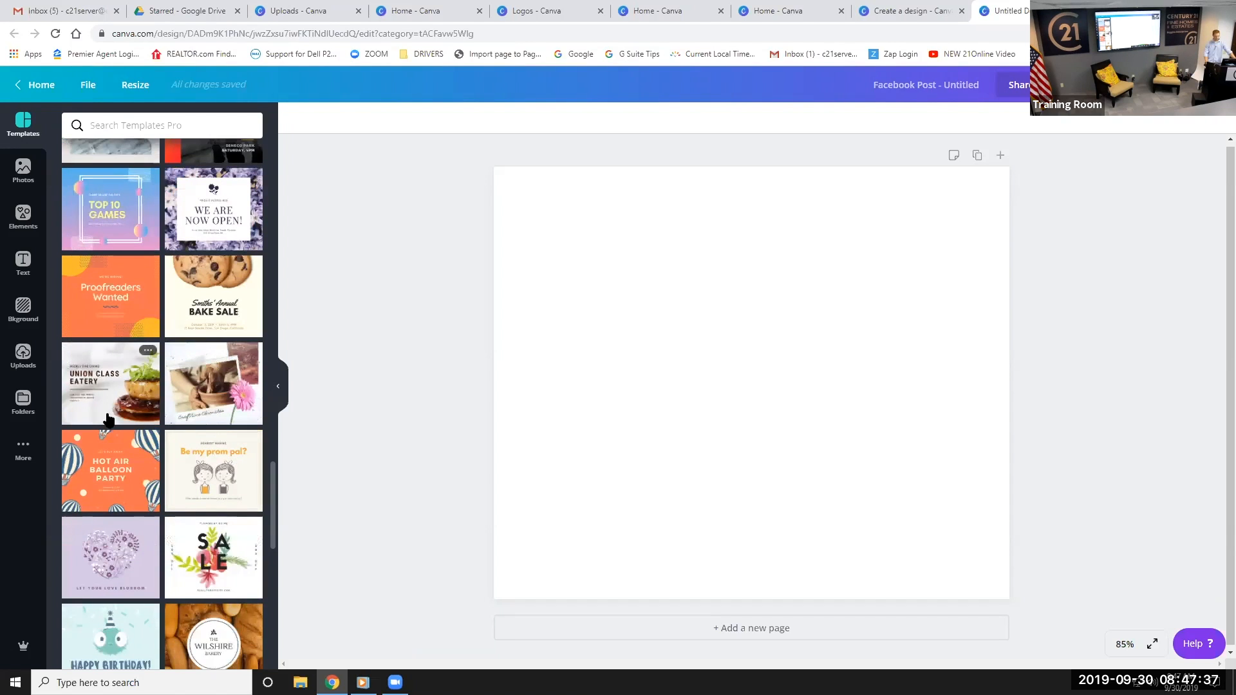
{"action": "scroll", "coordinate": [106, 421], "scroll_direction": "up", "scroll_amount": 8}
{"action": "scroll", "coordinate": [106, 422], "scroll_direction": "up", "scroll_amount": 9}
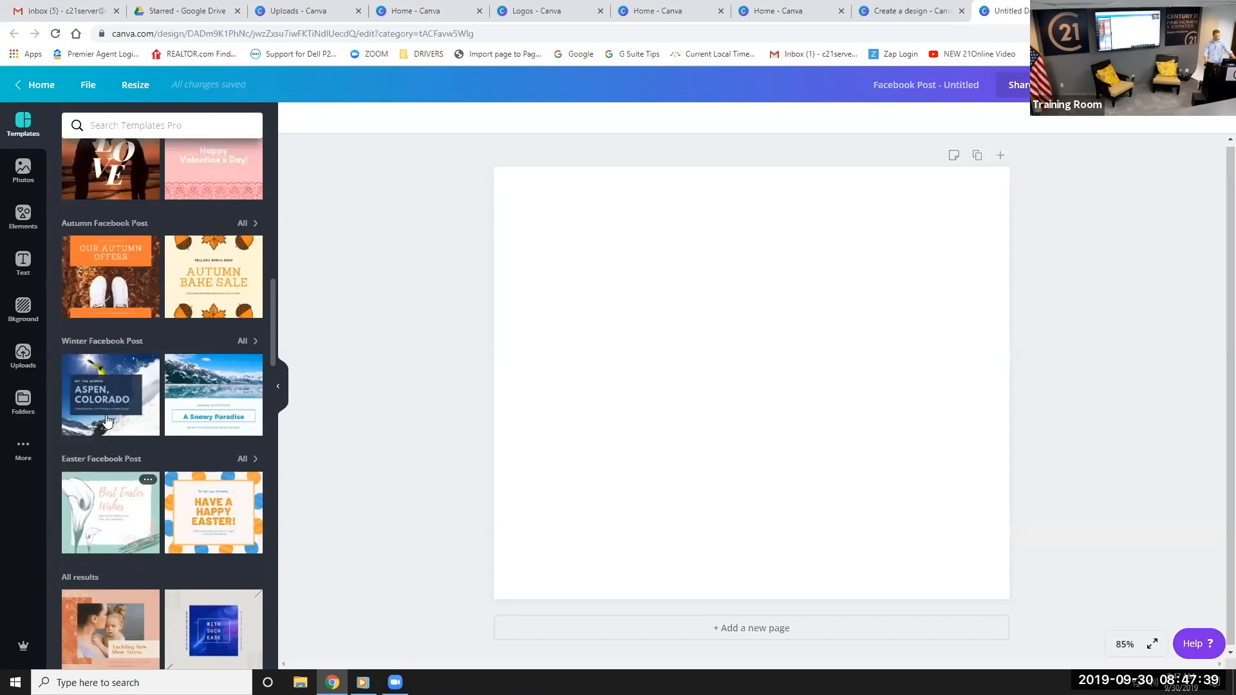
{"action": "scroll", "coordinate": [127, 533], "scroll_direction": "up", "scroll_amount": 5}
{"action": "scroll", "coordinate": [89, 598], "scroll_direction": "down", "scroll_amount": 3}
{"action": "scroll", "coordinate": [89, 598], "scroll_direction": "down", "scroll_amount": 4}
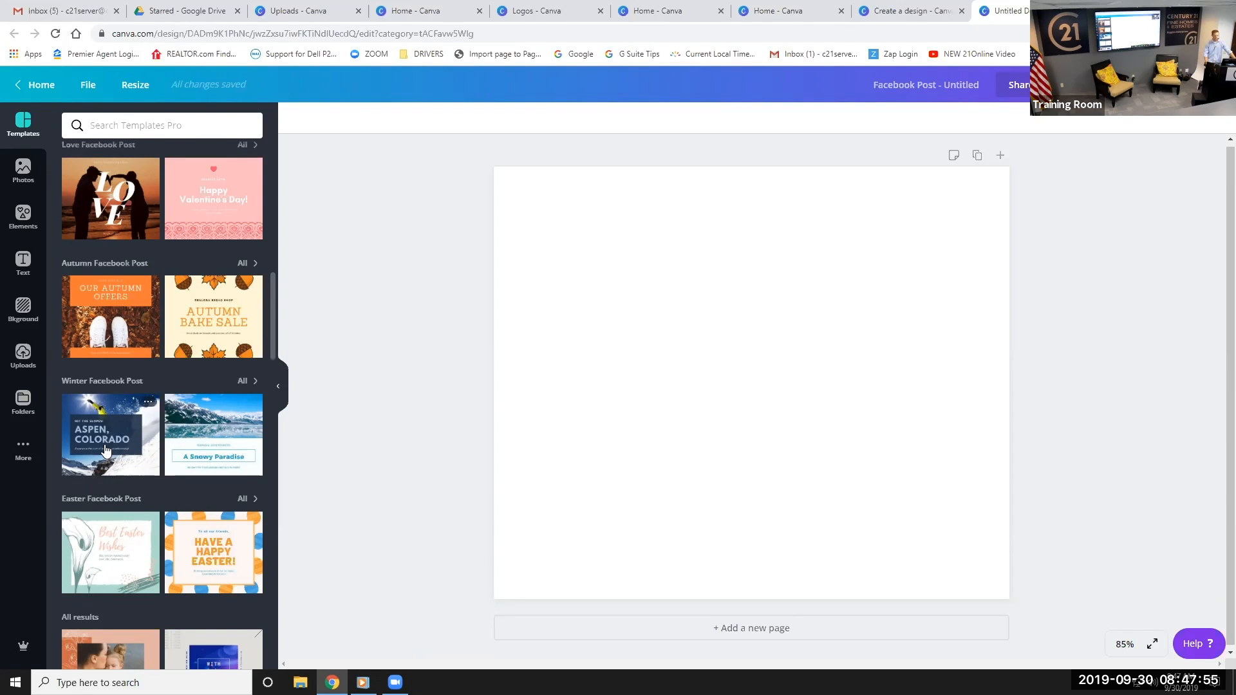
{"action": "left_click", "coordinate": [116, 412]}
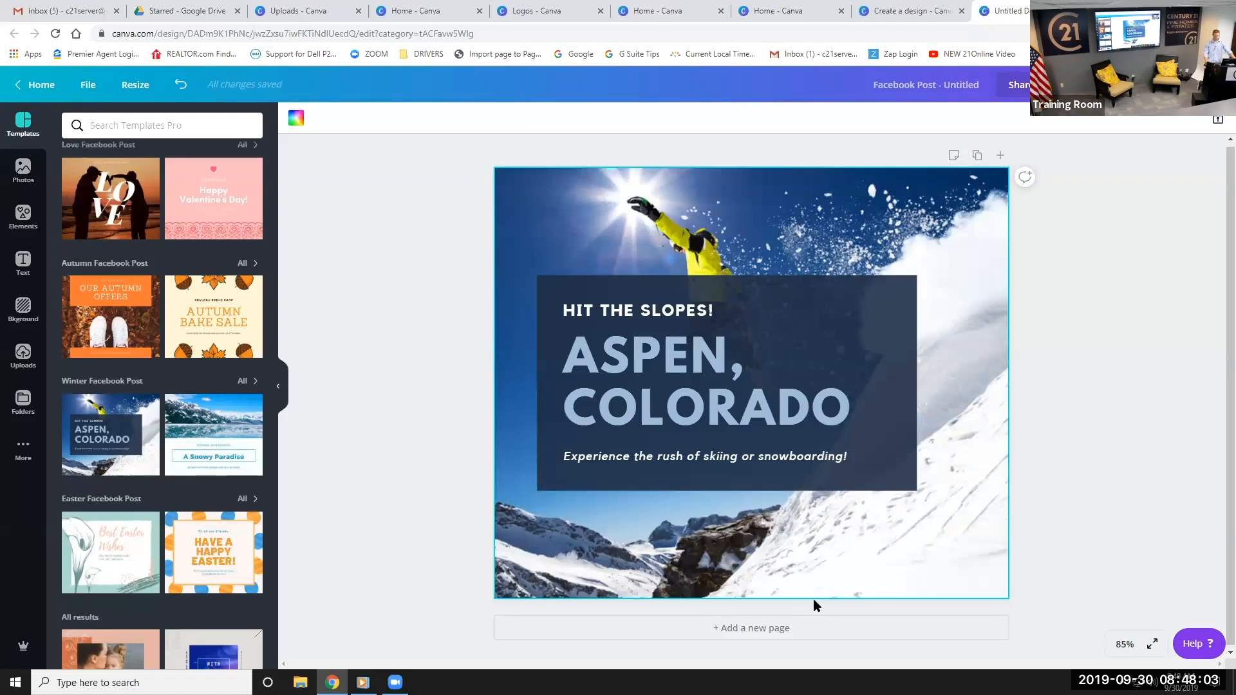
Browse the uploaded images, cancel a new upload, and remove a test-added house photo
{"action": "left_click", "coordinate": [704, 558]}
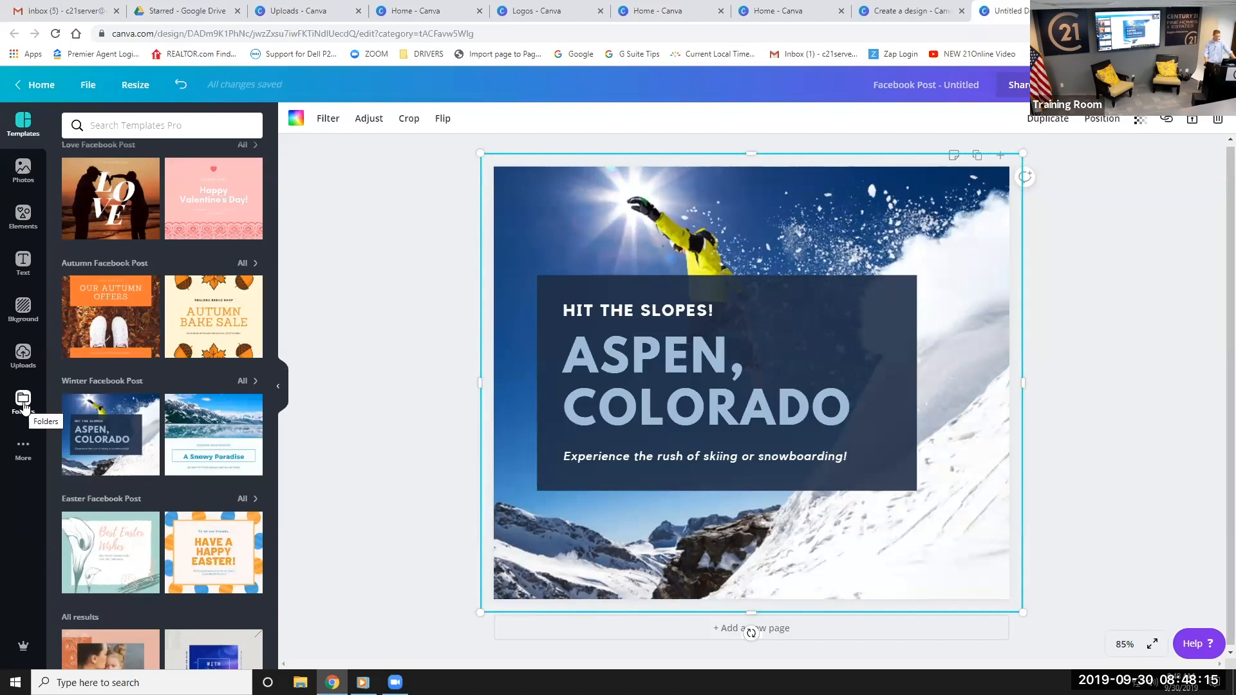
{"action": "left_click", "coordinate": [23, 360]}
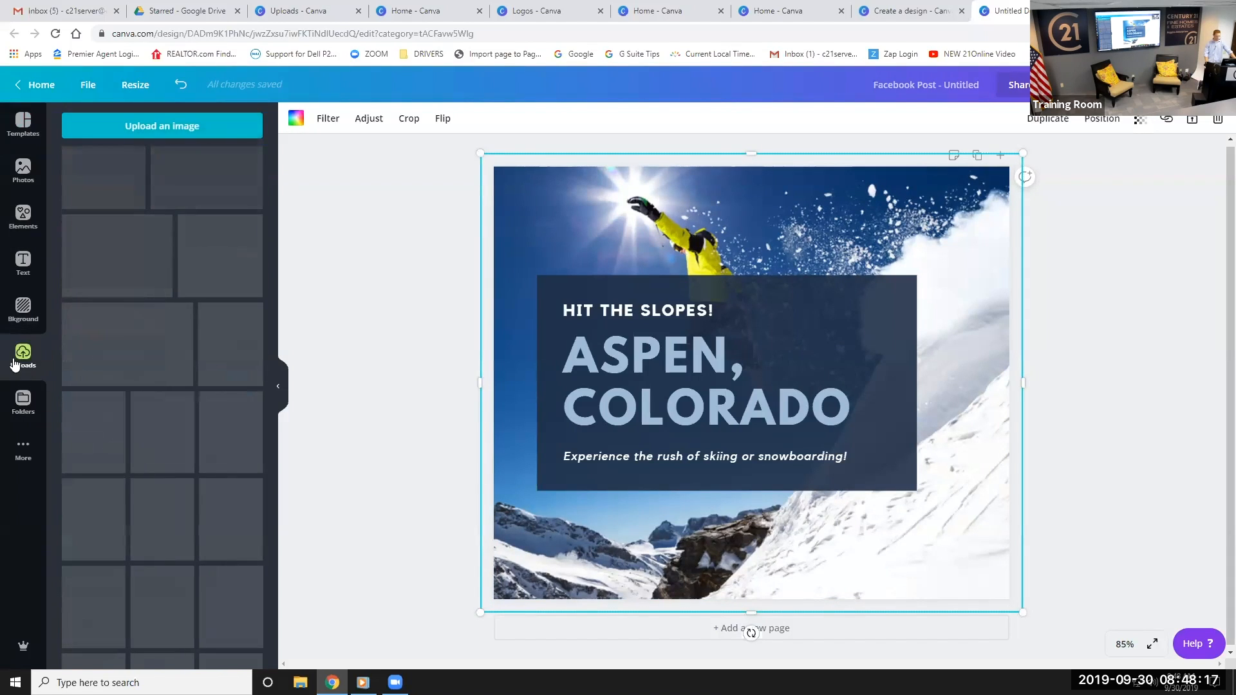
{"action": "left_click", "coordinate": [177, 128]}
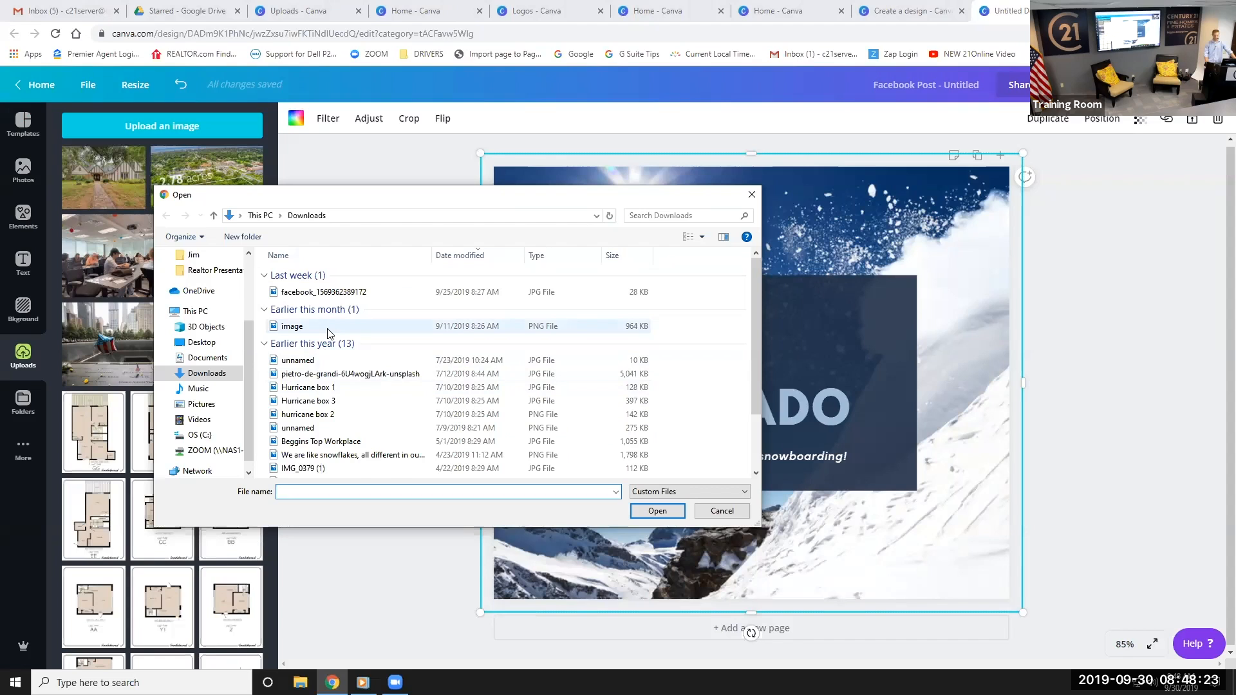
{"action": "left_click", "coordinate": [751, 196]}
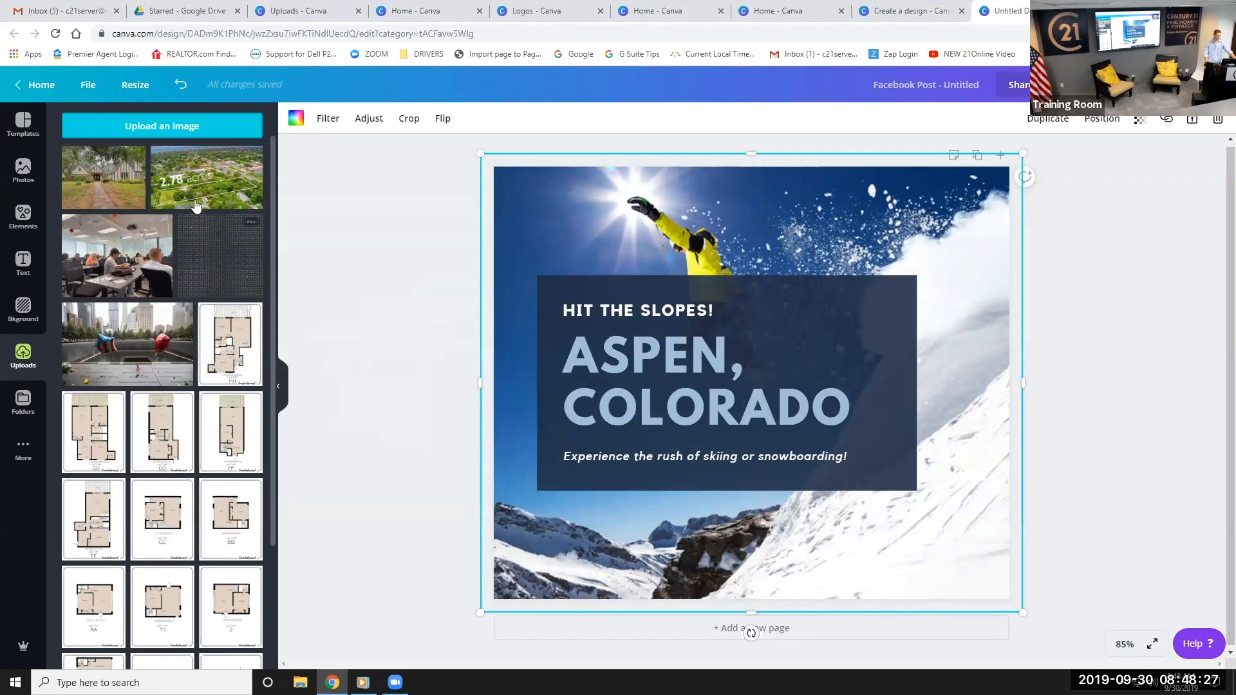
{"action": "left_click", "coordinate": [93, 184]}
{"action": "left_click_drag", "start_coordinate": [743, 288], "coordinate": [700, 203]}
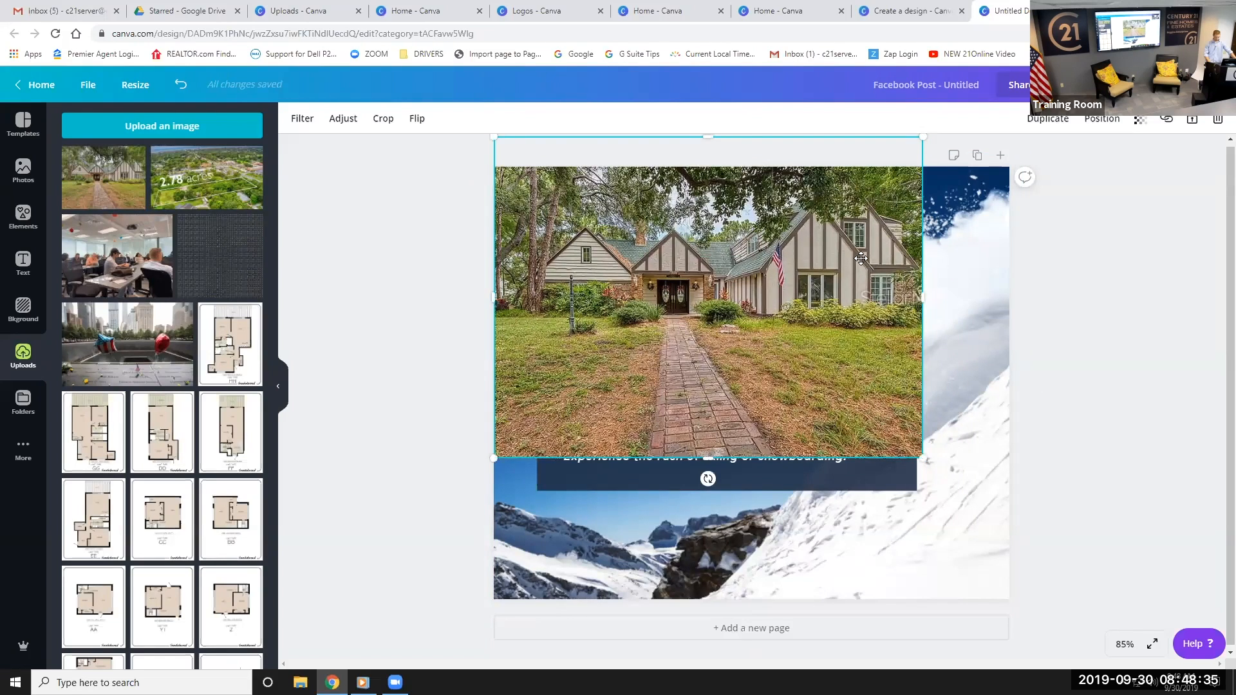
{"action": "key", "text": "Delete"}
Delete the snowboarder background and set the house photo as the page background
{"action": "left_click_drag", "start_coordinate": [860, 258], "coordinate": [855, 251]}
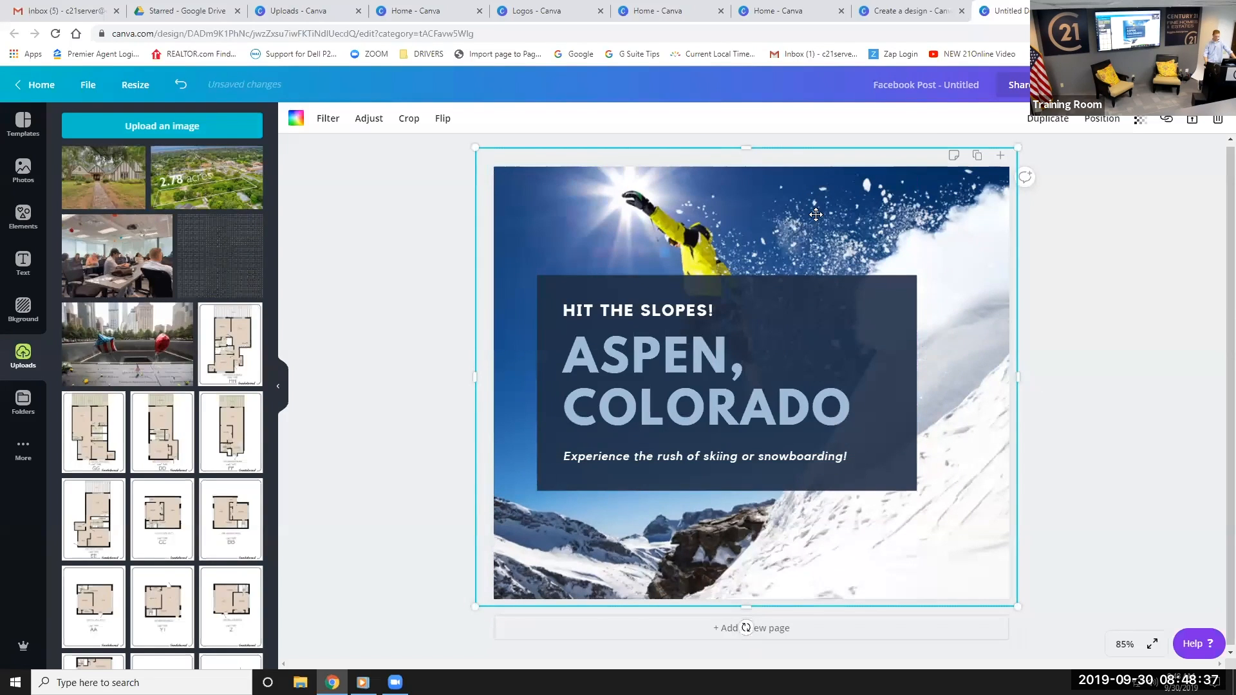
{"action": "key", "text": "Delete"}
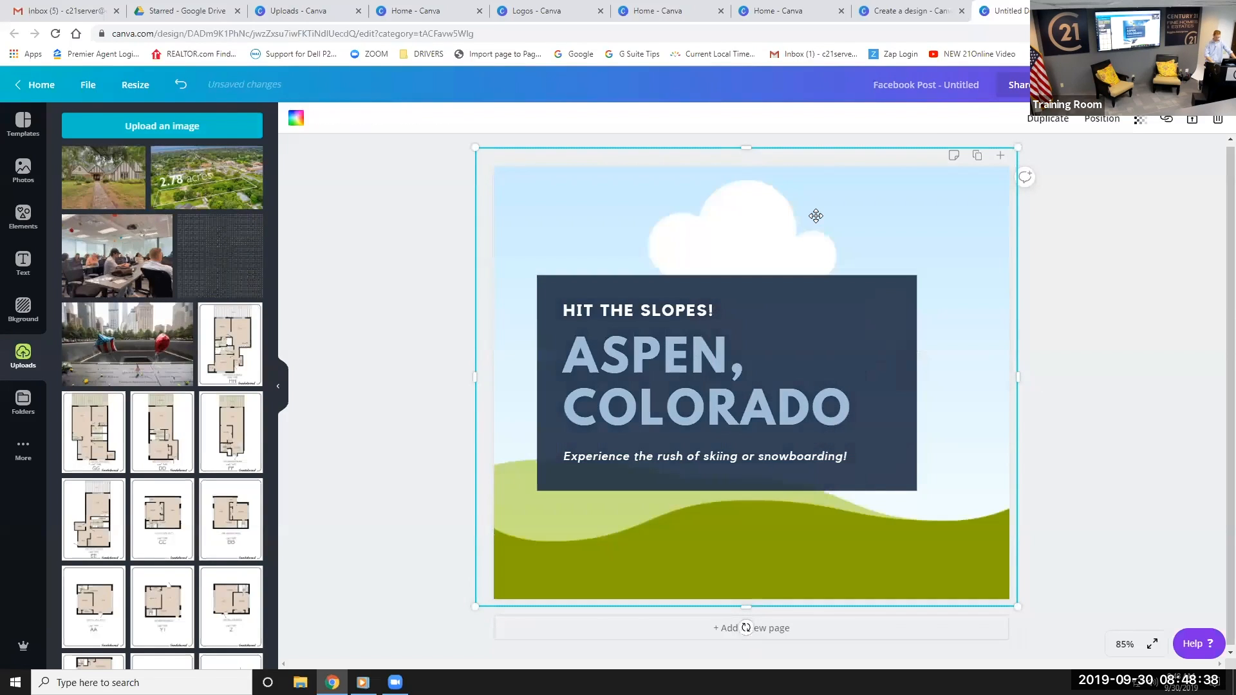
{"action": "left_click", "coordinate": [113, 182]}
{"action": "left_click_drag", "start_coordinate": [792, 330], "coordinate": [766, 303]}
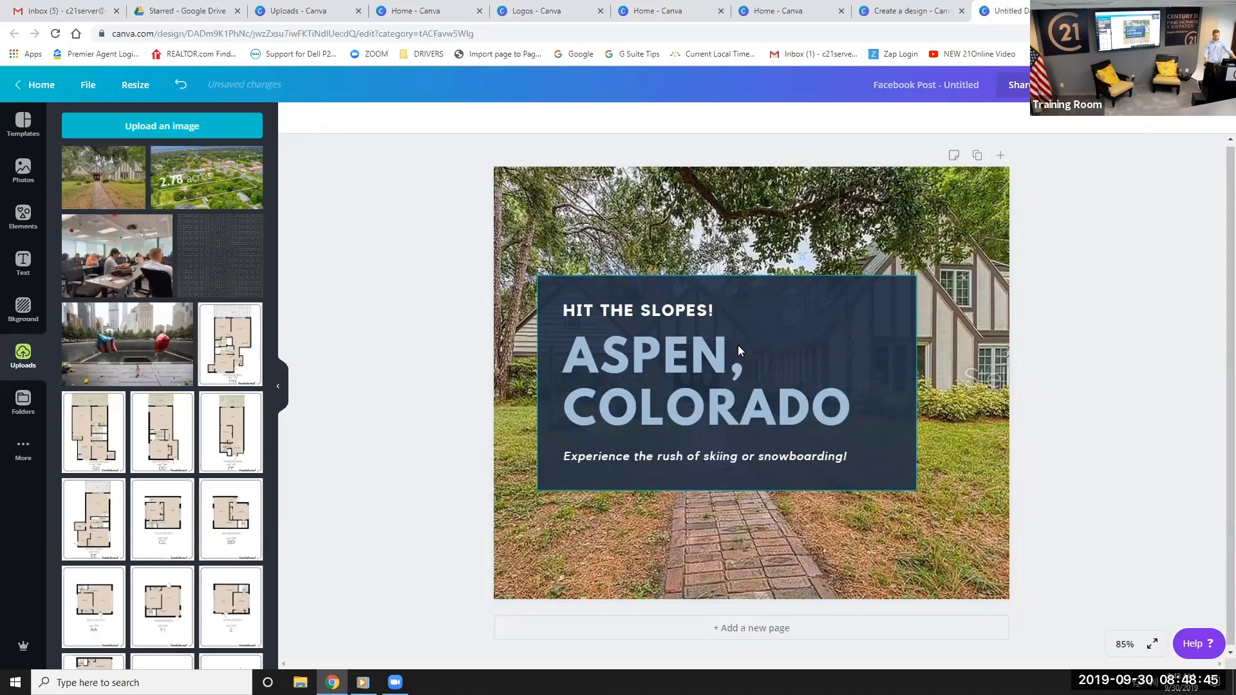
{"action": "left_click", "coordinate": [834, 330]}
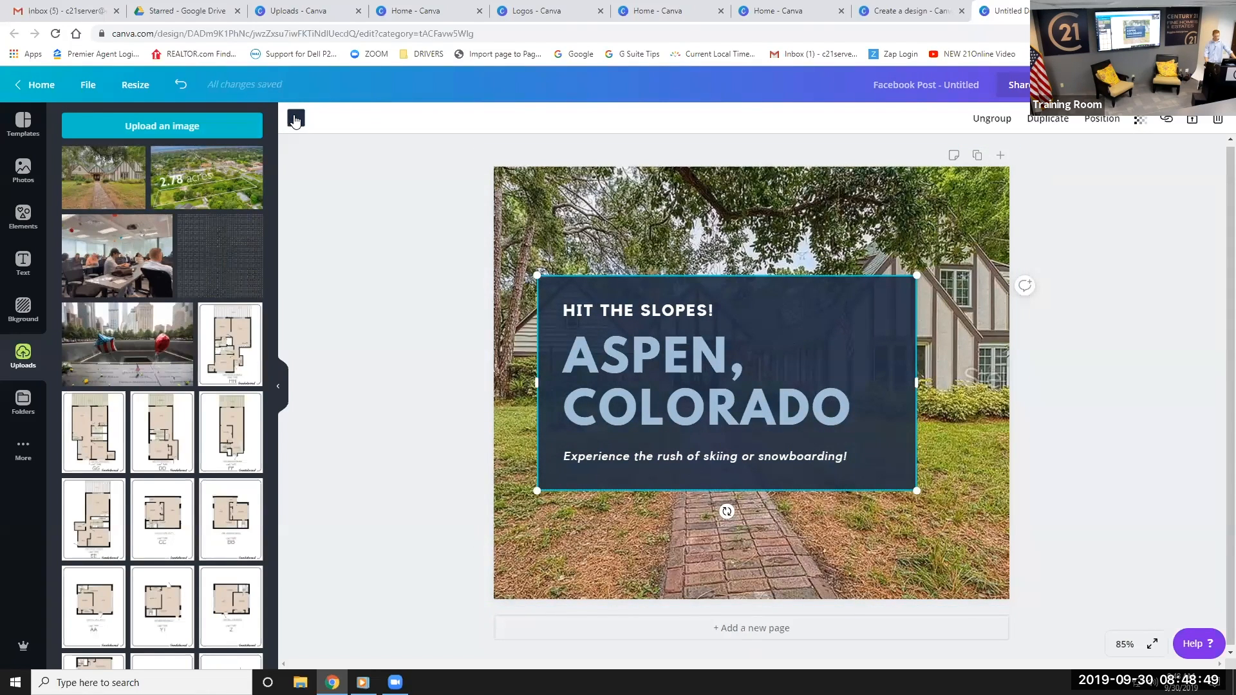
Colour the text panel tan and change its top line to 'OPEN HOUSE THIS SATURDAY!'
{"action": "left_click", "coordinate": [296, 118]}
{"action": "left_click", "coordinate": [110, 227]}
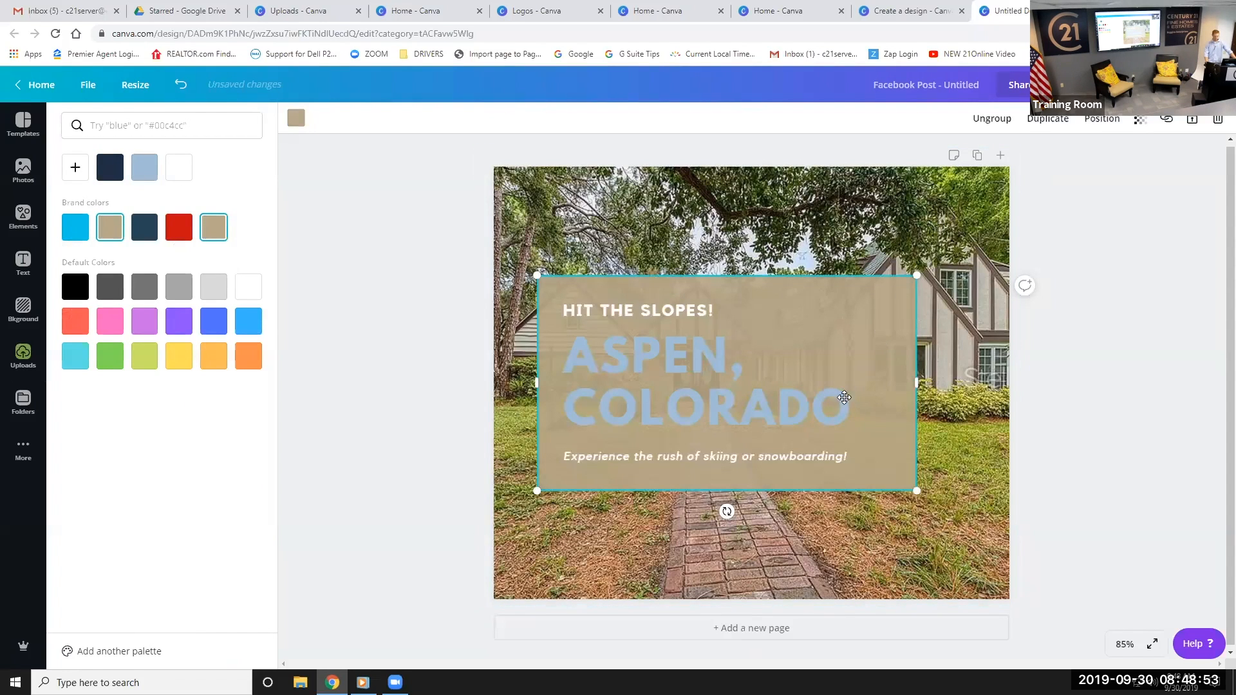
{"action": "left_click", "coordinate": [667, 316]}
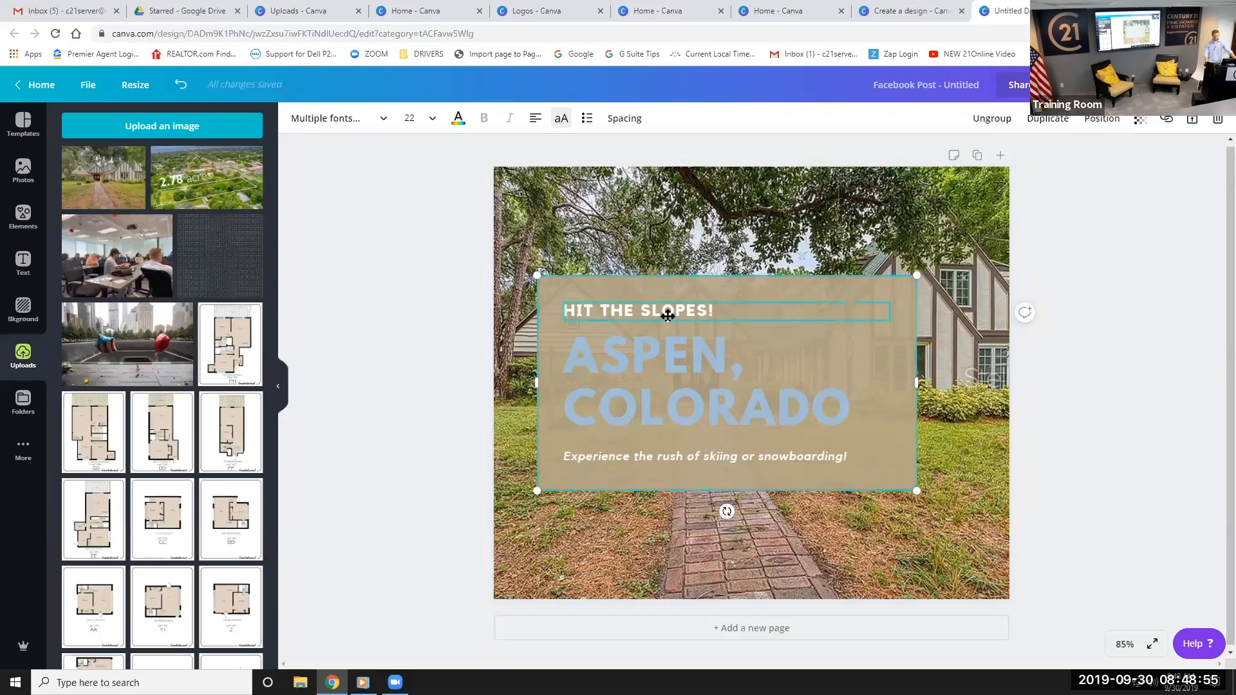
{"action": "left_click_drag", "start_coordinate": [722, 315], "coordinate": [541, 321]}
{"action": "key", "text": "BackSpace"}
{"action": "type", "text": "OPEN HOU"}
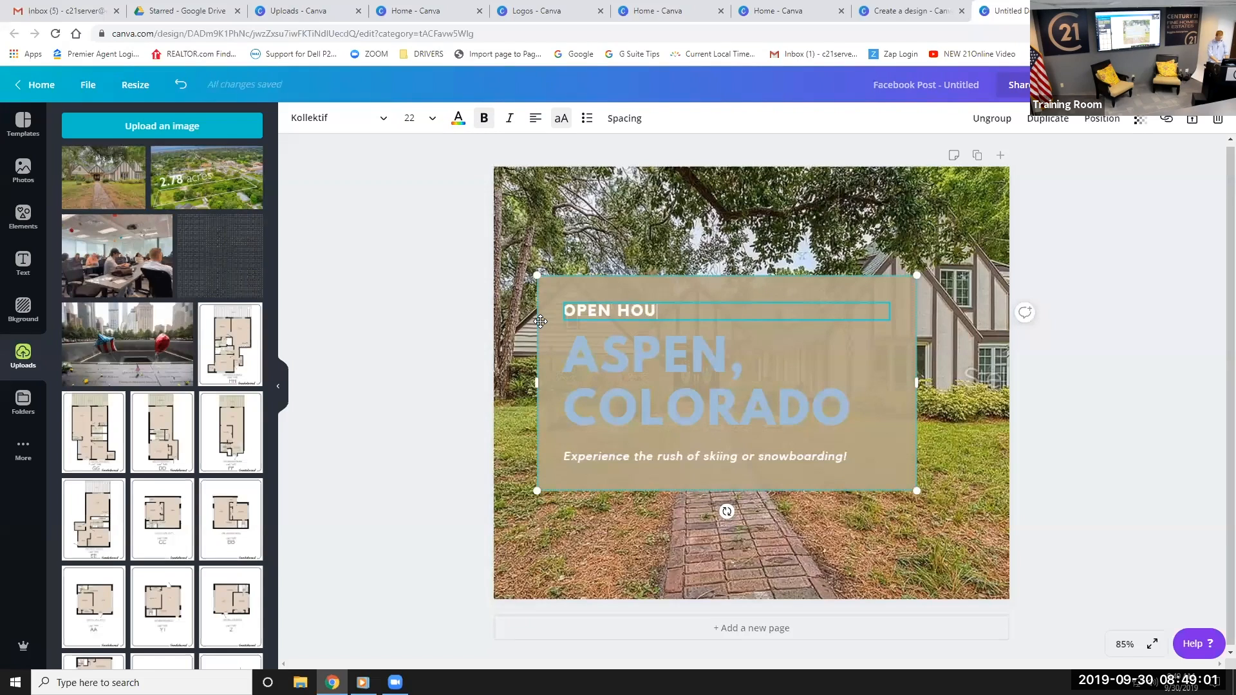
{"action": "type", "text": "SE THIS SATURDAY"}
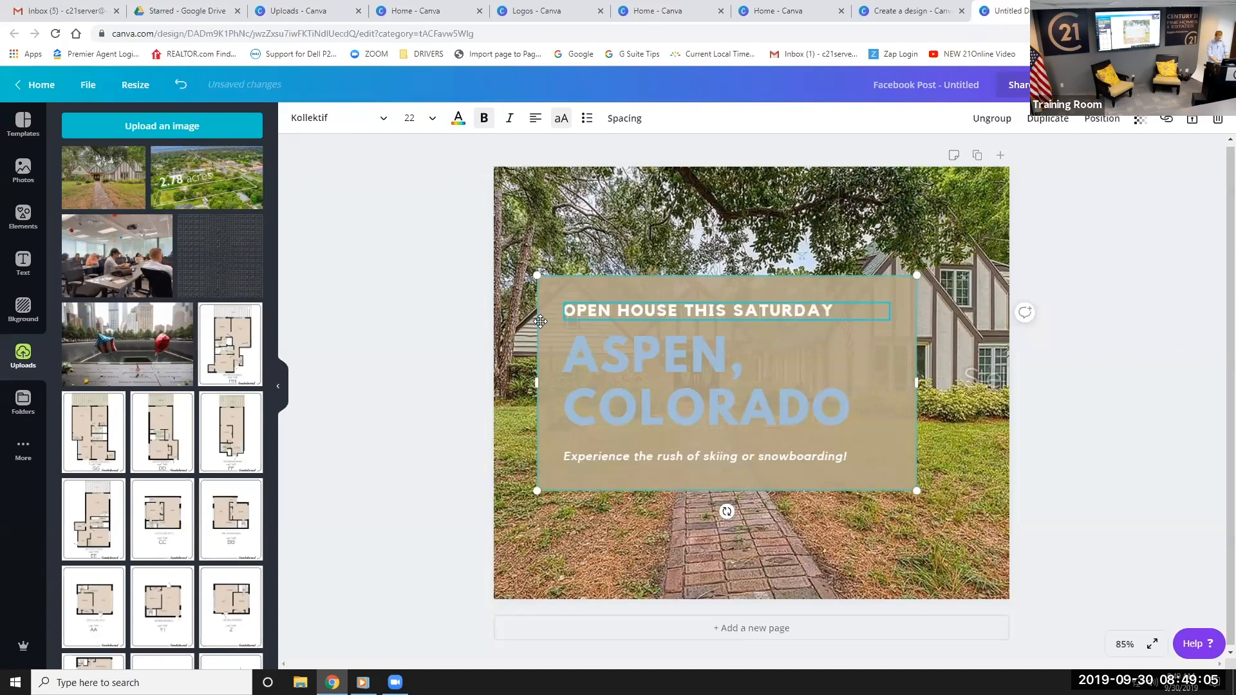
{"action": "type", "text": "!"}
{"action": "left_click", "coordinate": [636, 386]}
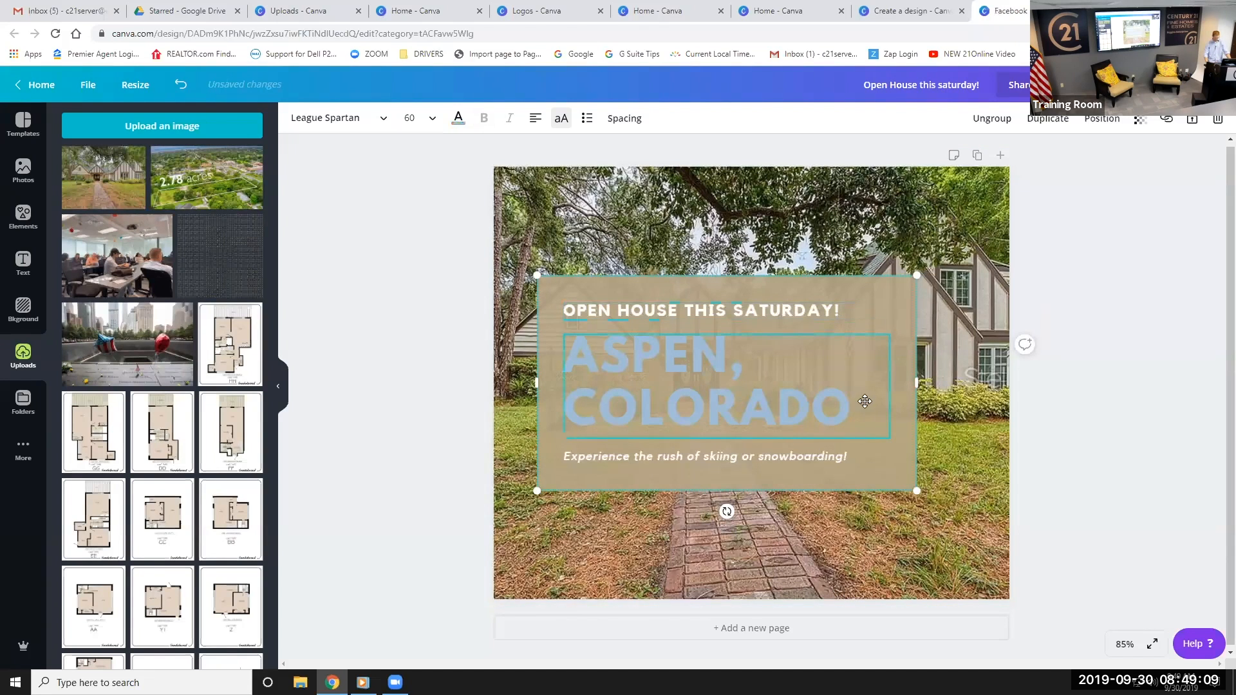
{"action": "left_click_drag", "start_coordinate": [847, 400], "coordinate": [565, 342]}
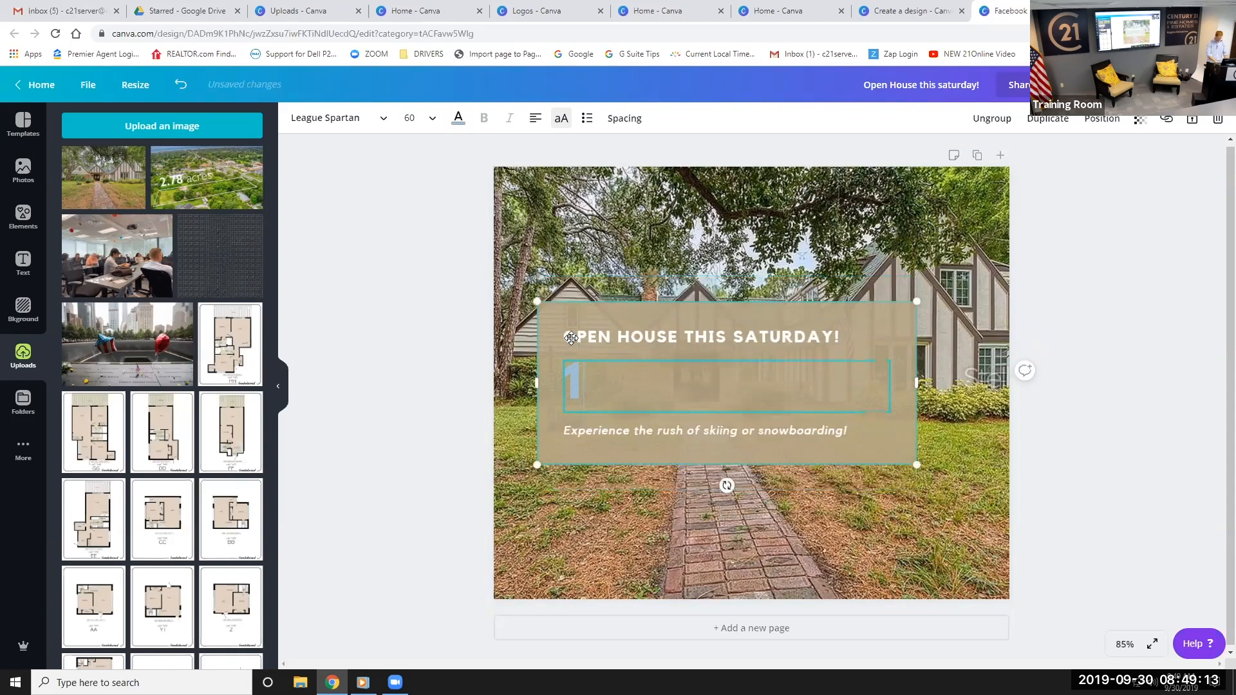
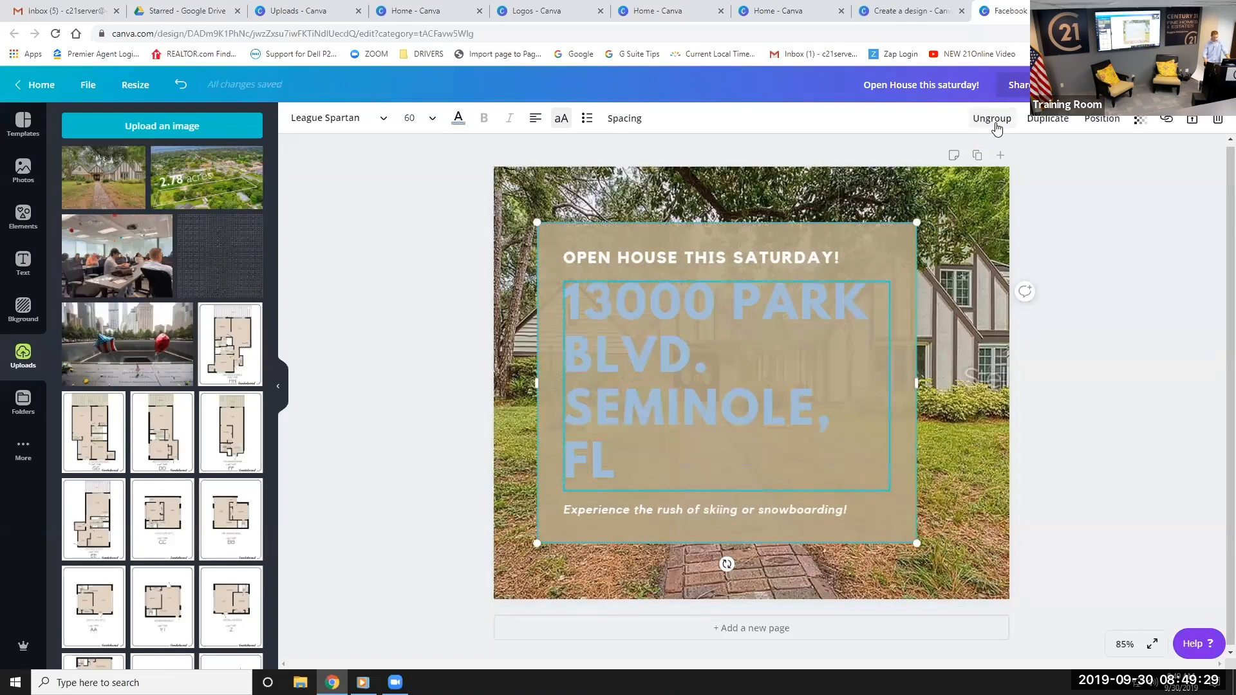
Resize the address box so the address wraps onto two lines, and centre-align it
{"action": "left_click", "coordinate": [964, 443]}
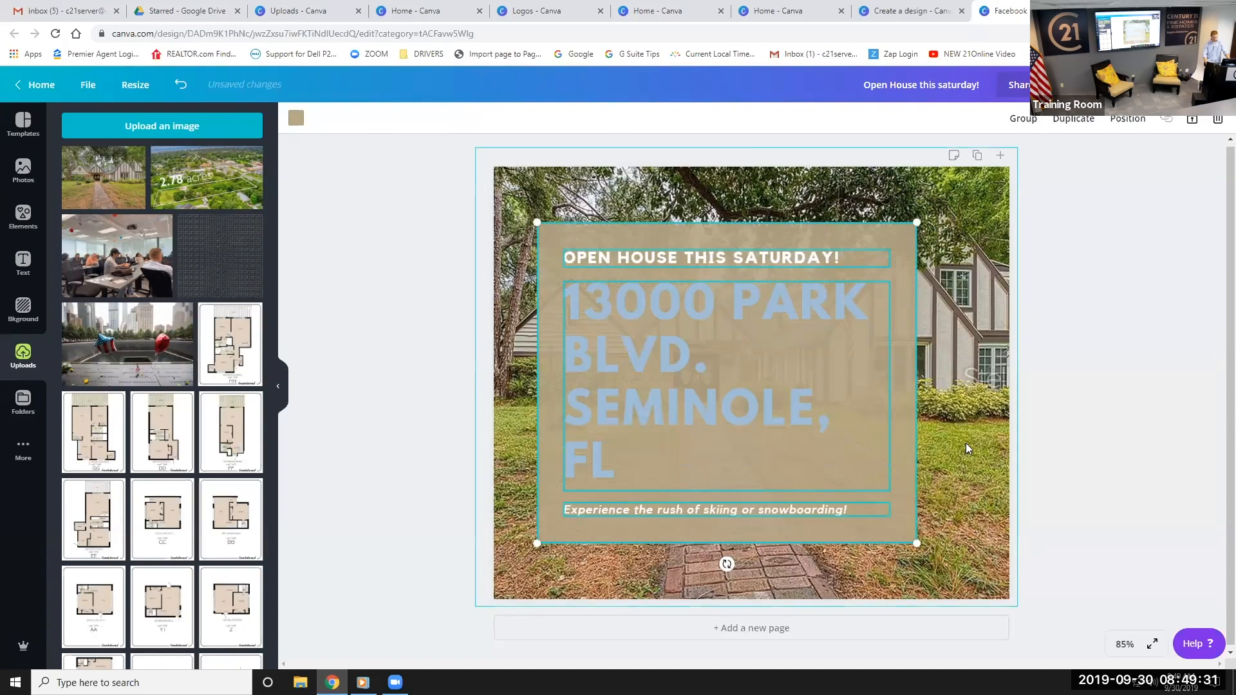
{"action": "left_click", "coordinate": [847, 444]}
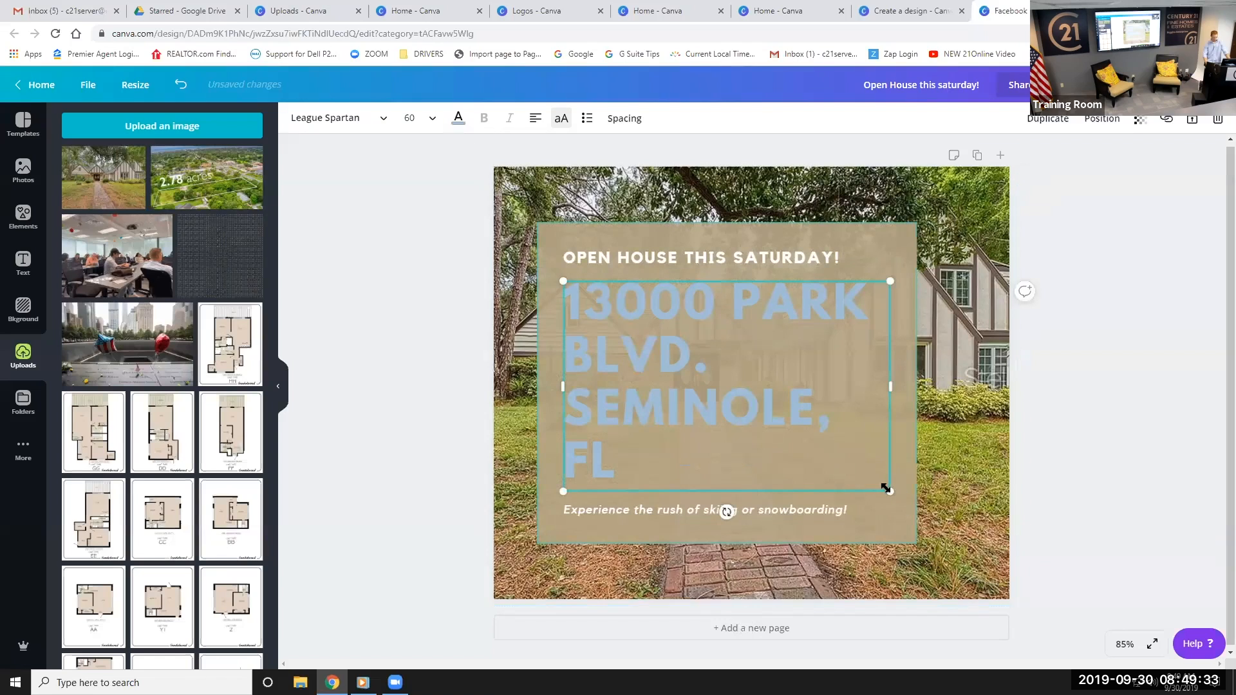
{"action": "left_click_drag", "start_coordinate": [880, 488], "coordinate": [767, 415]}
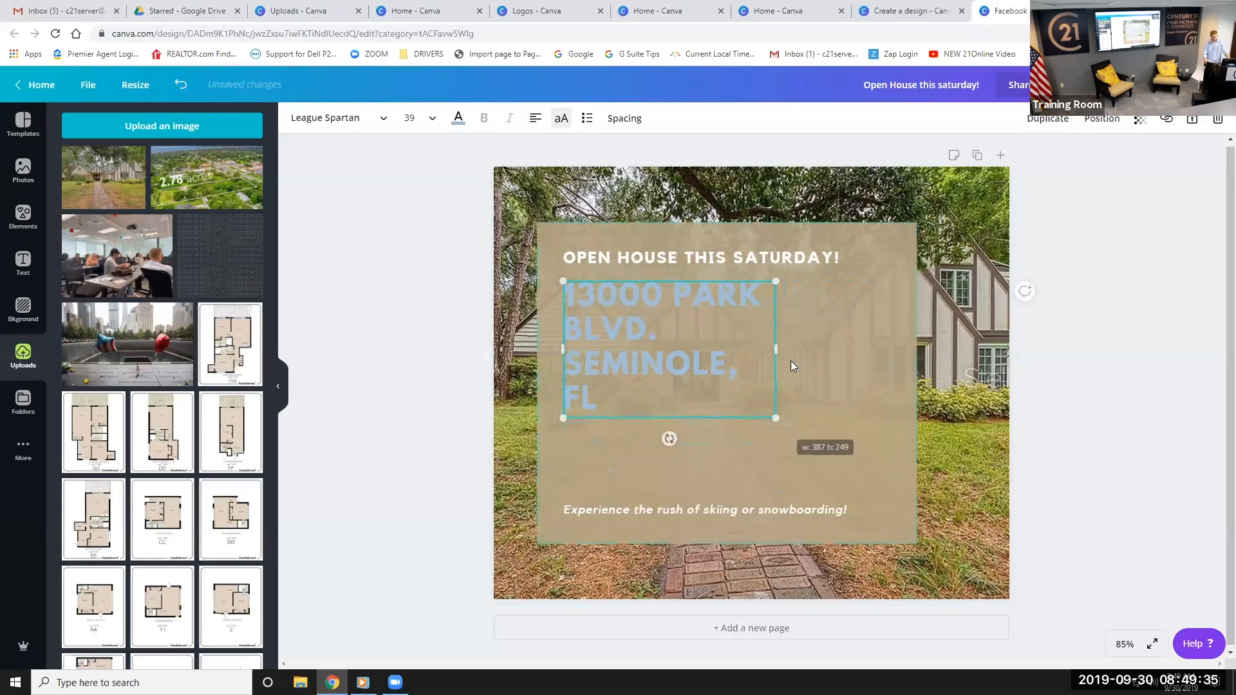
{"action": "left_click_drag", "start_coordinate": [792, 352], "coordinate": [882, 350]}
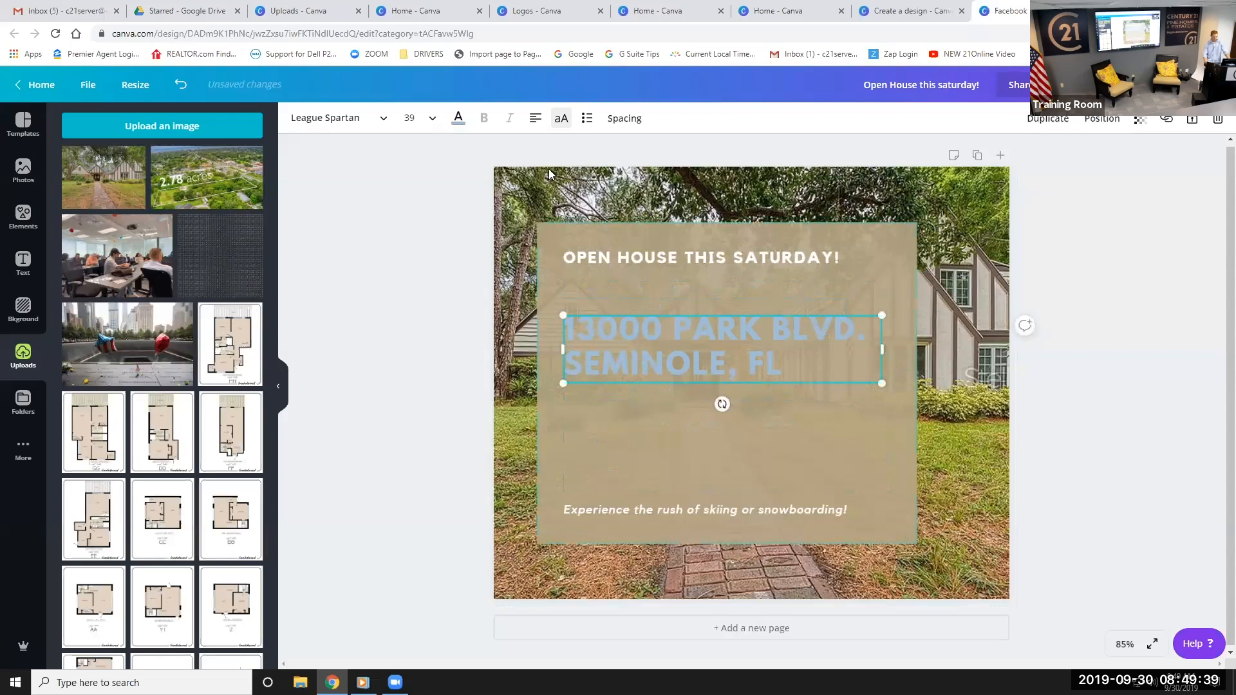
{"action": "left_click", "coordinate": [534, 118]}
{"action": "left_click", "coordinate": [535, 120]}
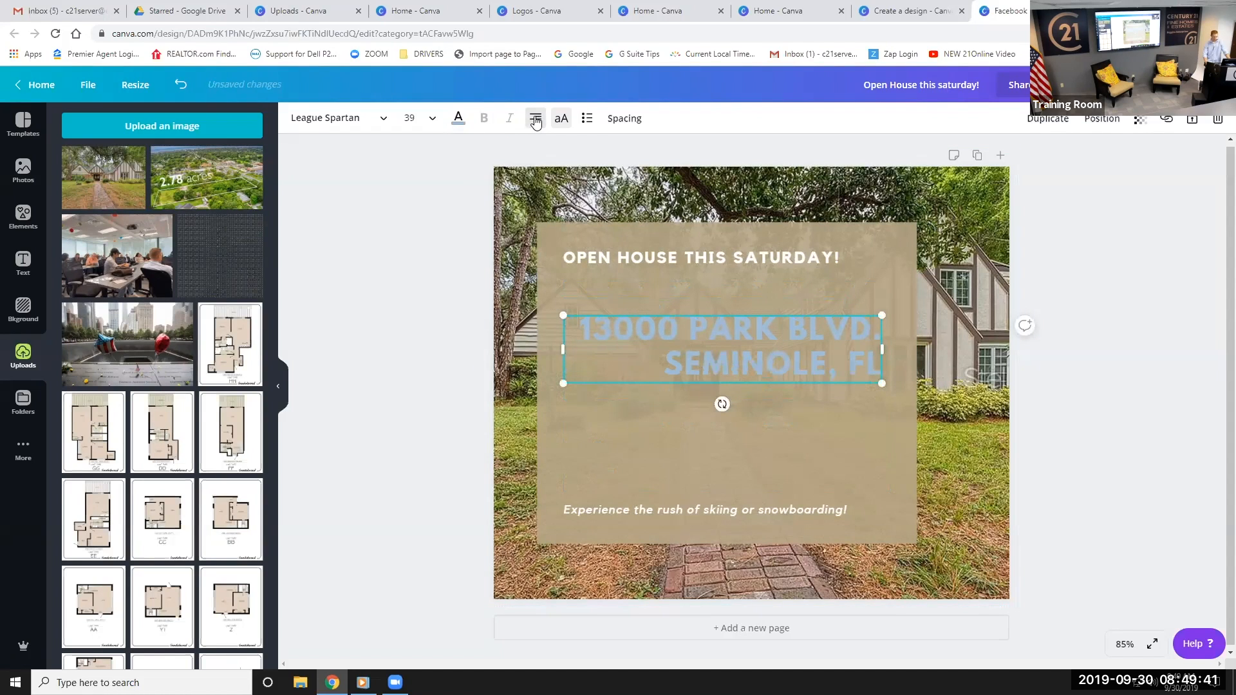
{"action": "left_click", "coordinate": [535, 120]}
{"action": "left_click", "coordinate": [535, 121]}
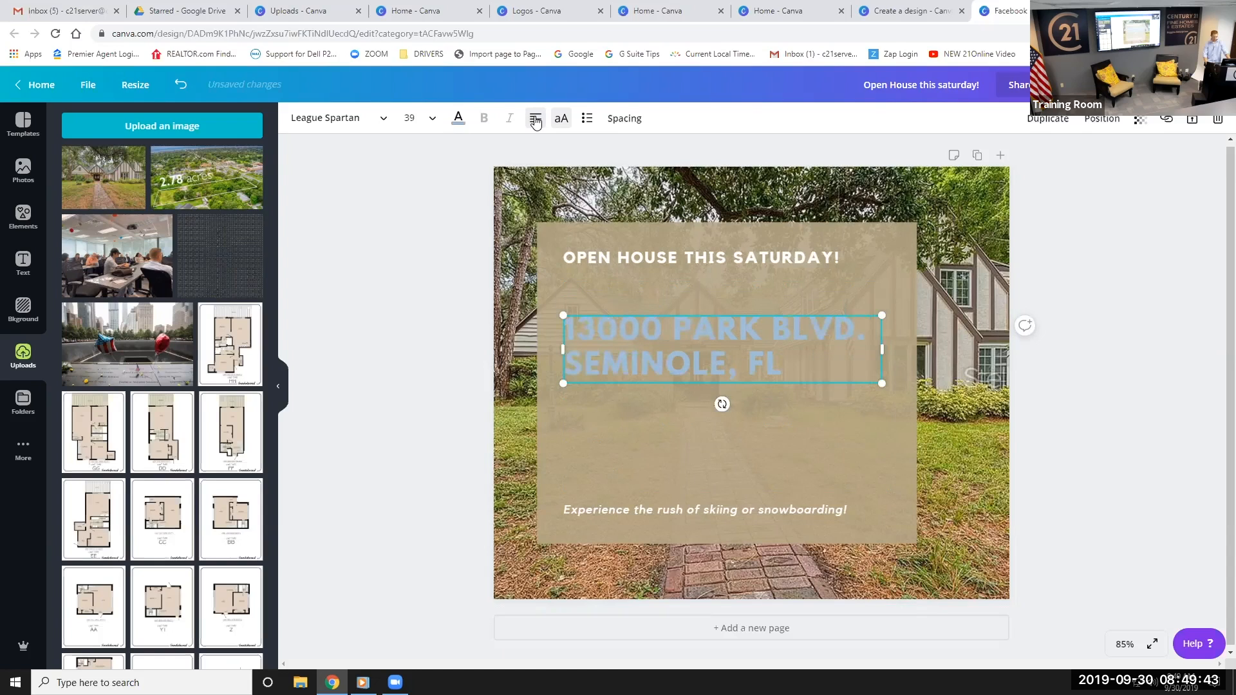
{"action": "left_click", "coordinate": [535, 121]}
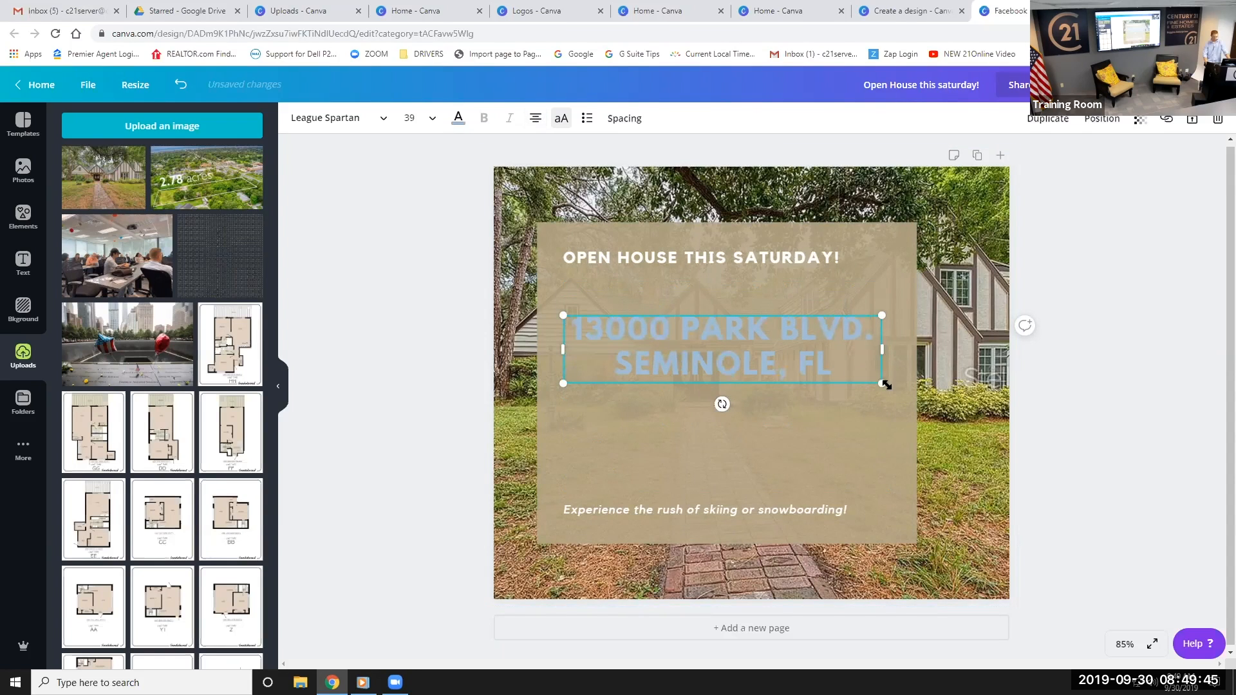
Make the address black and larger (42.4), and centre the OPEN HOUSE THIS SATURDAY! heading
{"action": "left_click", "coordinate": [463, 124]}
{"action": "left_click", "coordinate": [71, 291]}
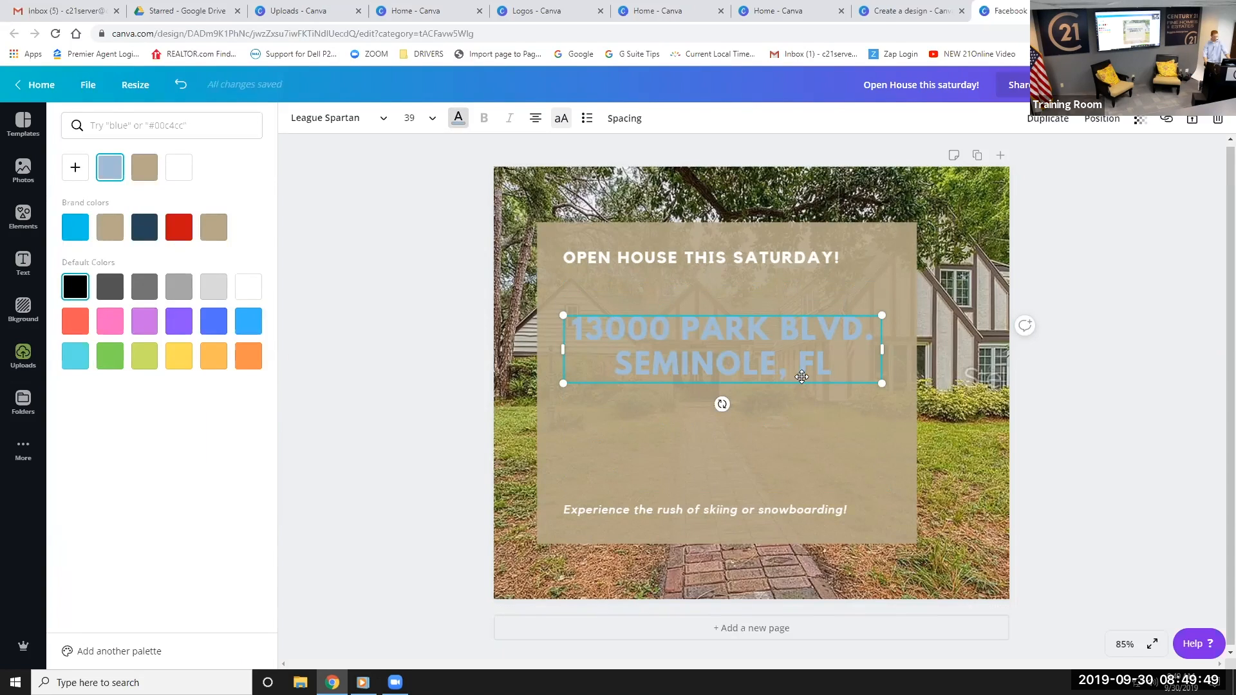
{"action": "left_click_drag", "start_coordinate": [870, 376], "coordinate": [898, 383]}
{"action": "left_click_drag", "start_coordinate": [821, 388], "coordinate": [814, 388]}
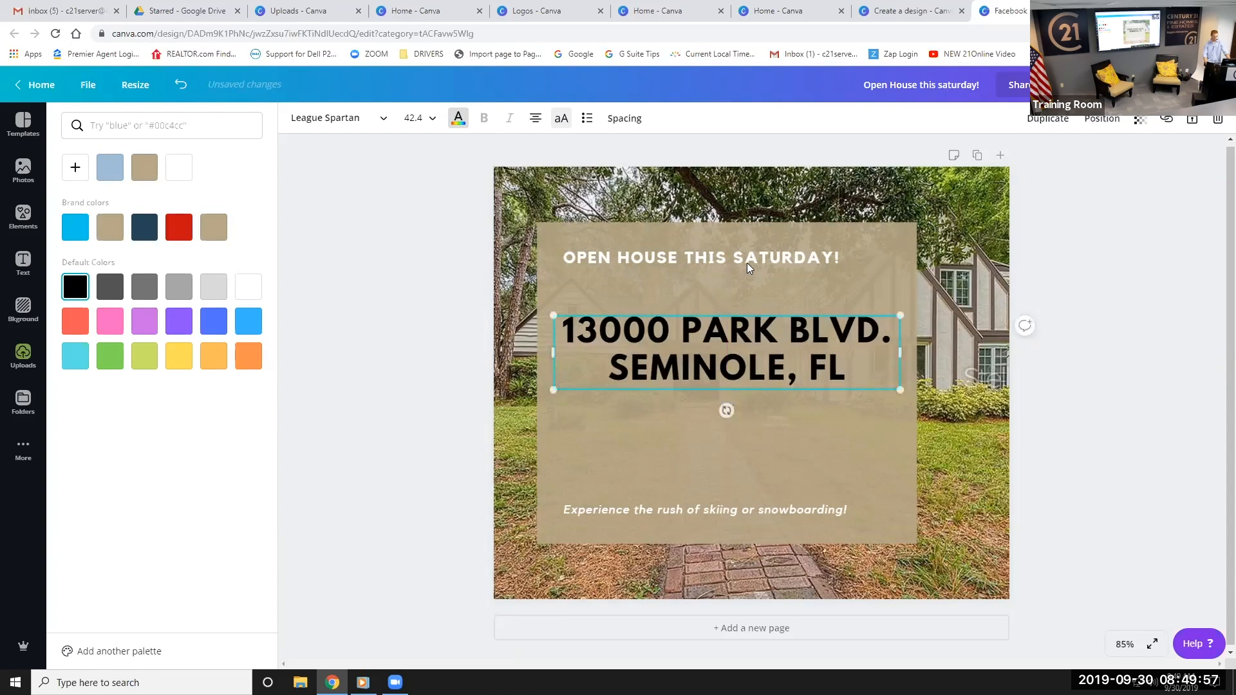
{"action": "left_click", "coordinate": [746, 260]}
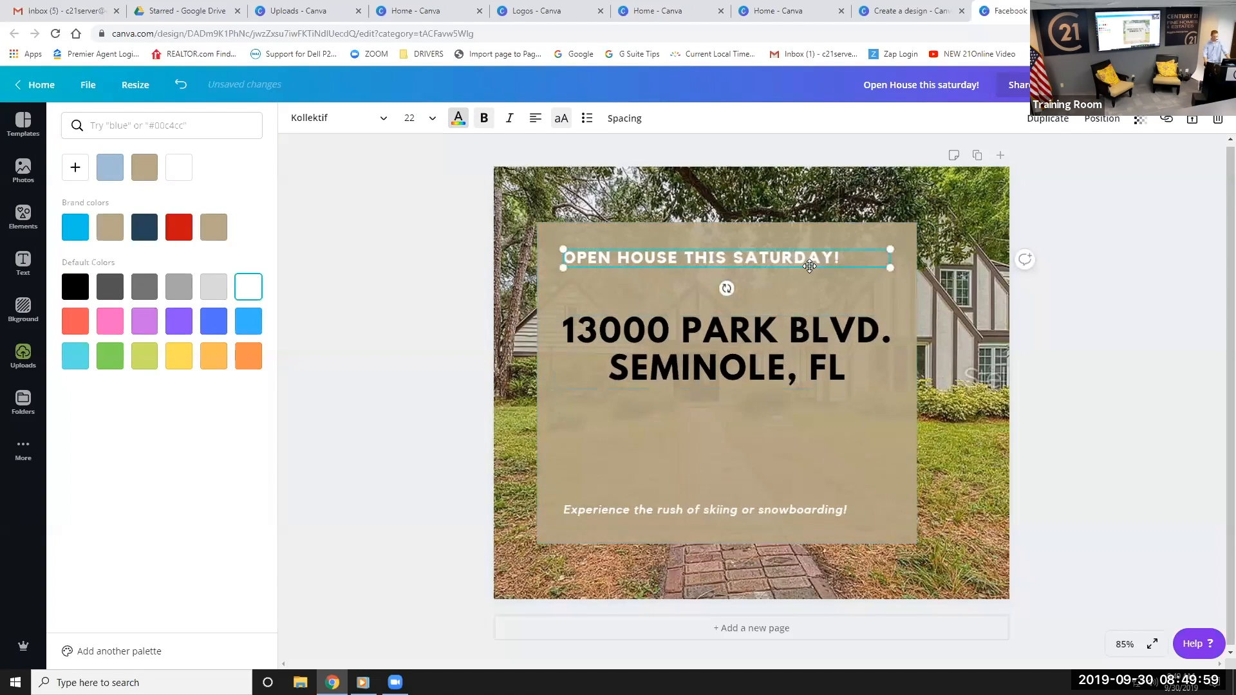
{"action": "left_click_drag", "start_coordinate": [809, 267], "coordinate": [829, 277]}
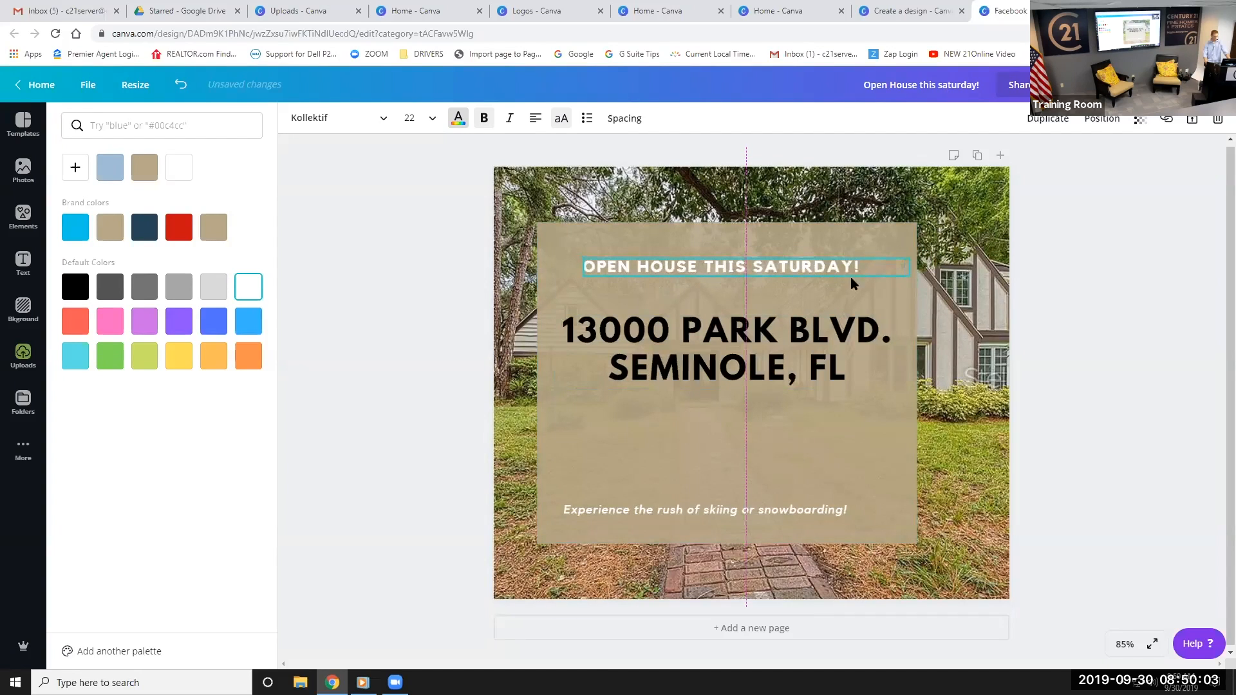
Replace the skiing tagline with '10 am- 2 pm' and enlarge it beneath the address
{"action": "left_click", "coordinate": [710, 514]}
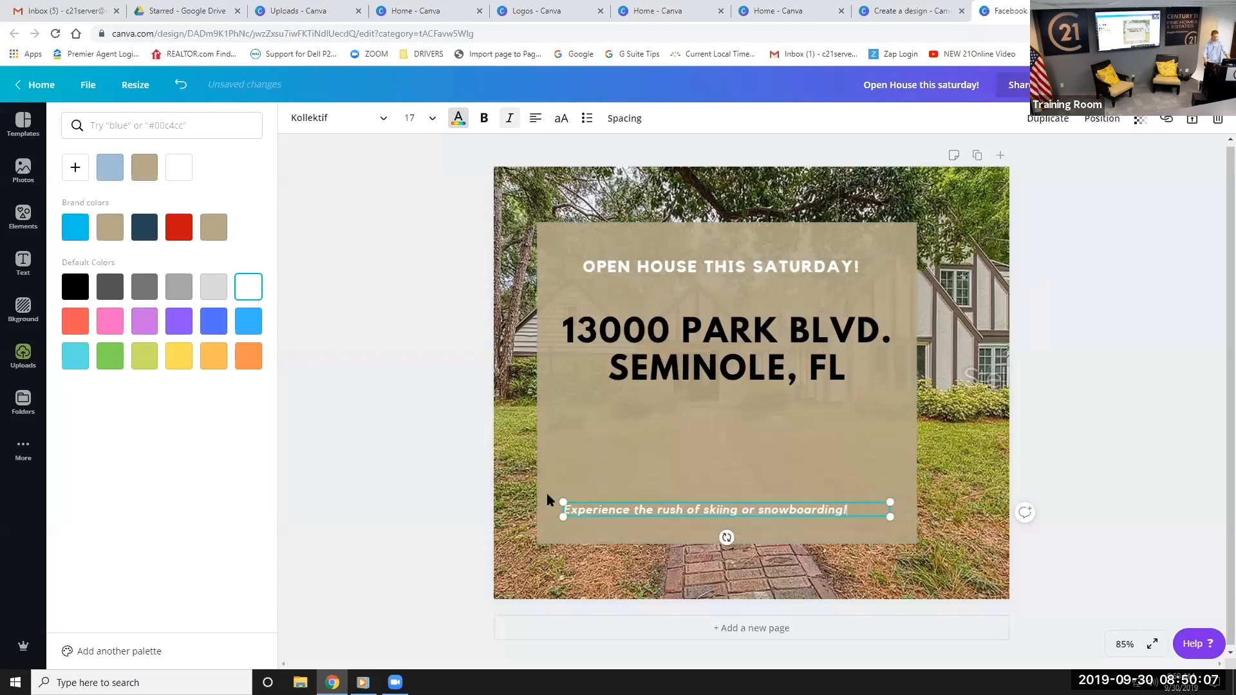
{"action": "key", "text": "ctrl+a"}
{"action": "key", "text": "BackSpace"}
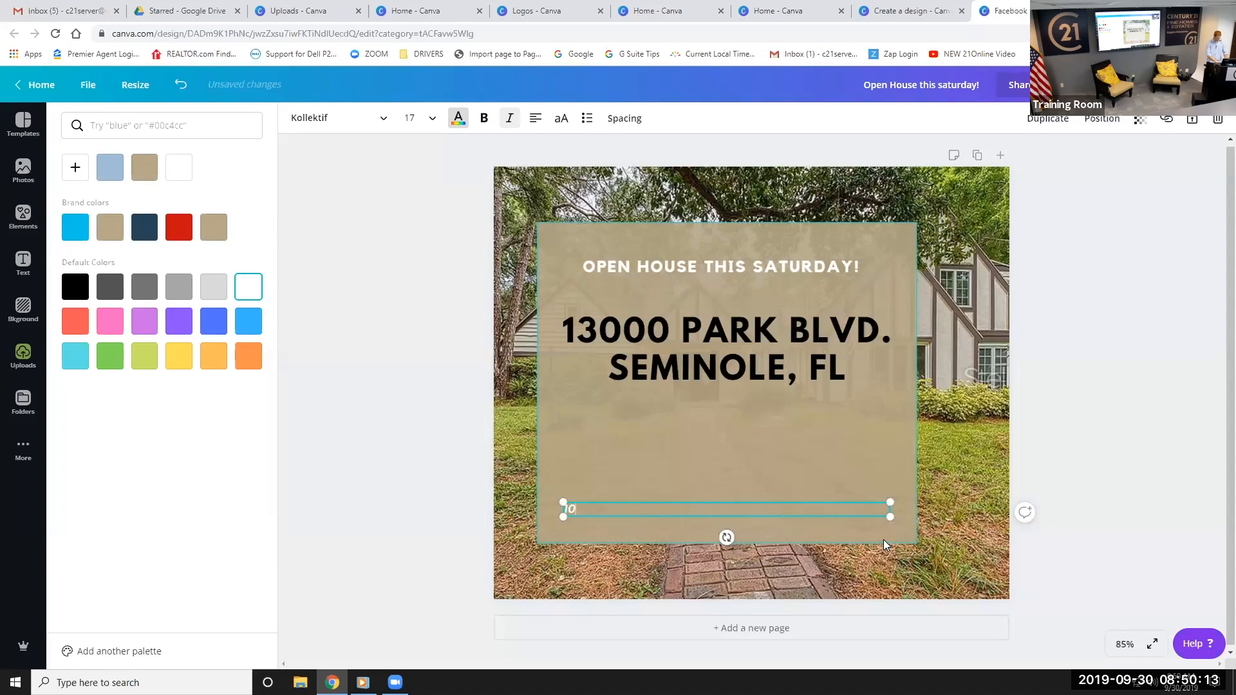
{"action": "type", "text": "10 am- 2 pm"}
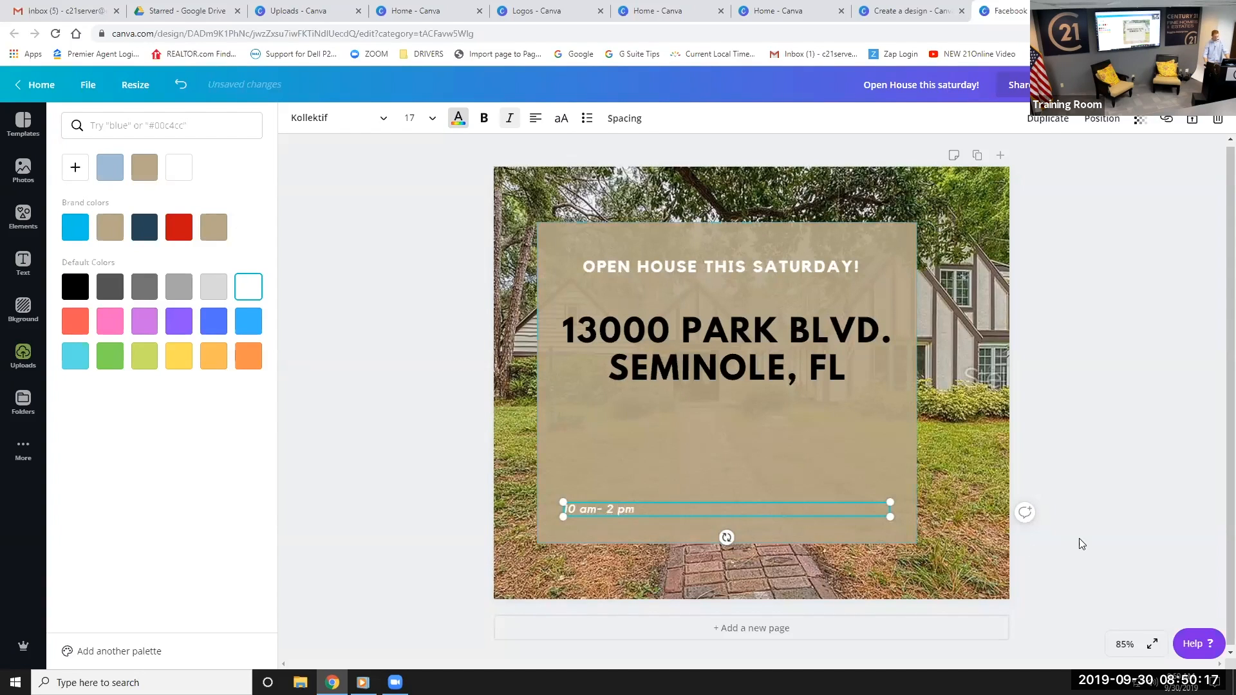
{"action": "left_click_drag", "start_coordinate": [889, 500], "coordinate": [830, 506]}
{"action": "left_click_drag", "start_coordinate": [564, 510], "coordinate": [766, 511]}
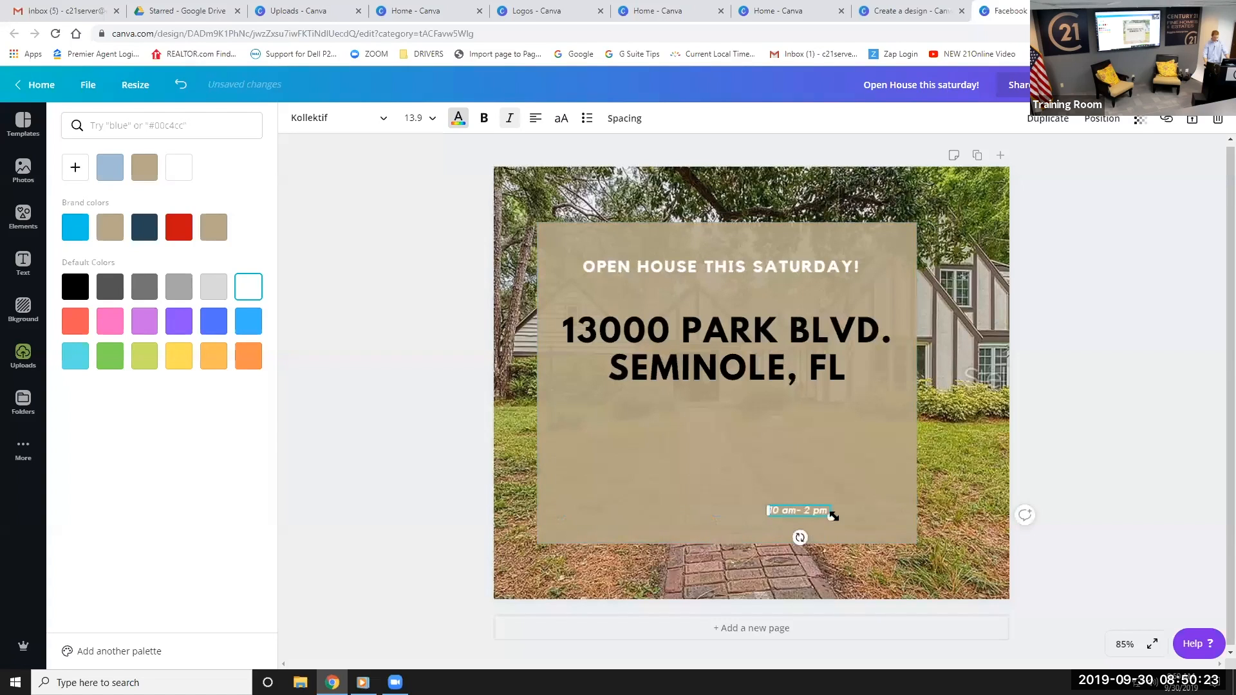
{"action": "left_click_drag", "start_coordinate": [894, 528], "coordinate": [767, 412]}
{"action": "left_click", "coordinate": [631, 491]}
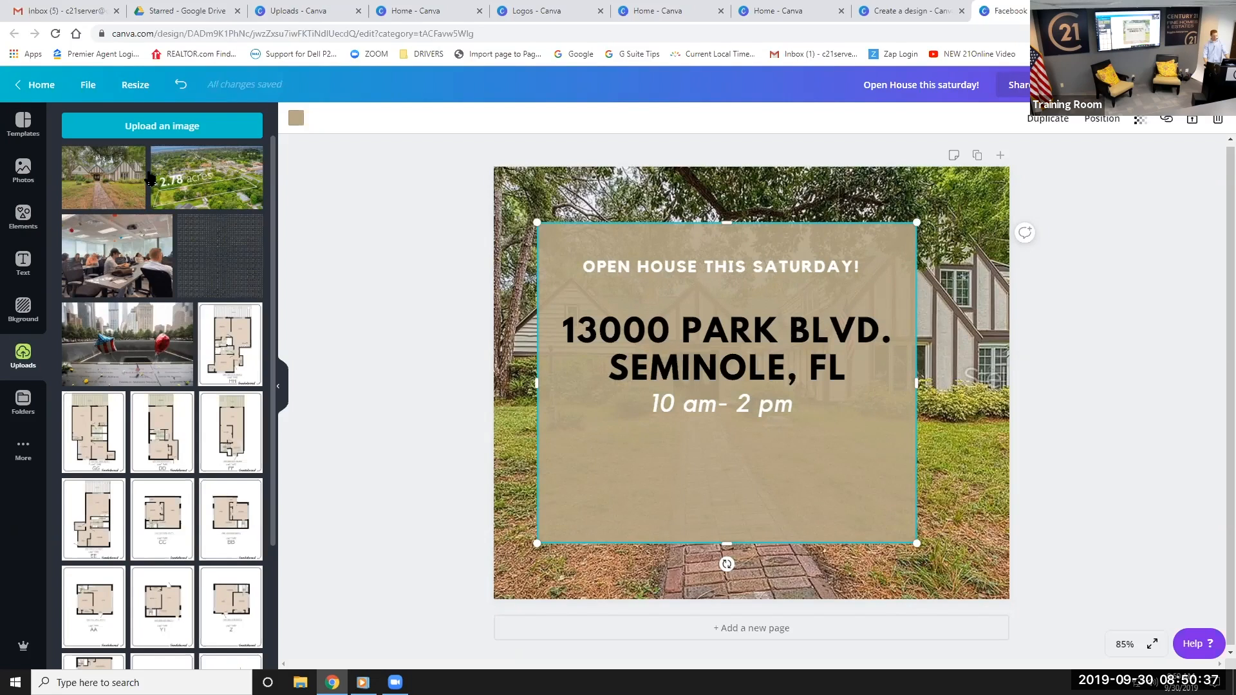
{"action": "left_click", "coordinate": [429, 345]}
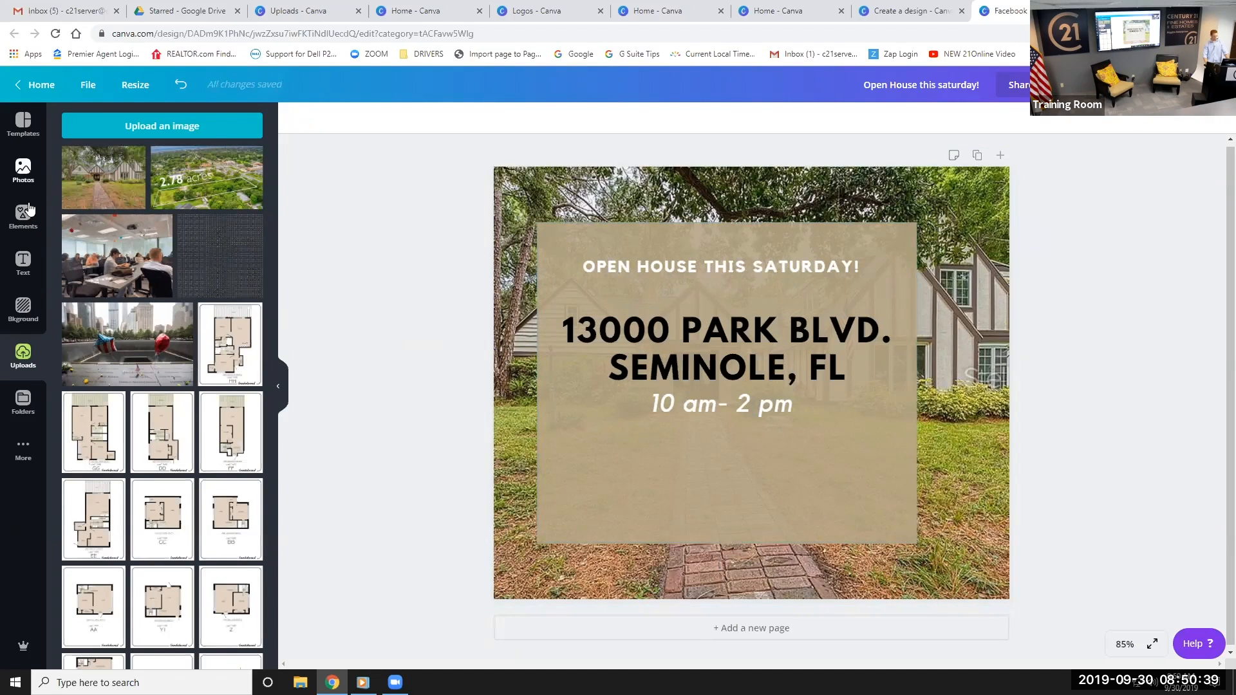
Add a body text line below the hours reading '4 bedroom, 4 bath, 2.79 acres'
{"action": "left_click", "coordinate": [25, 262]}
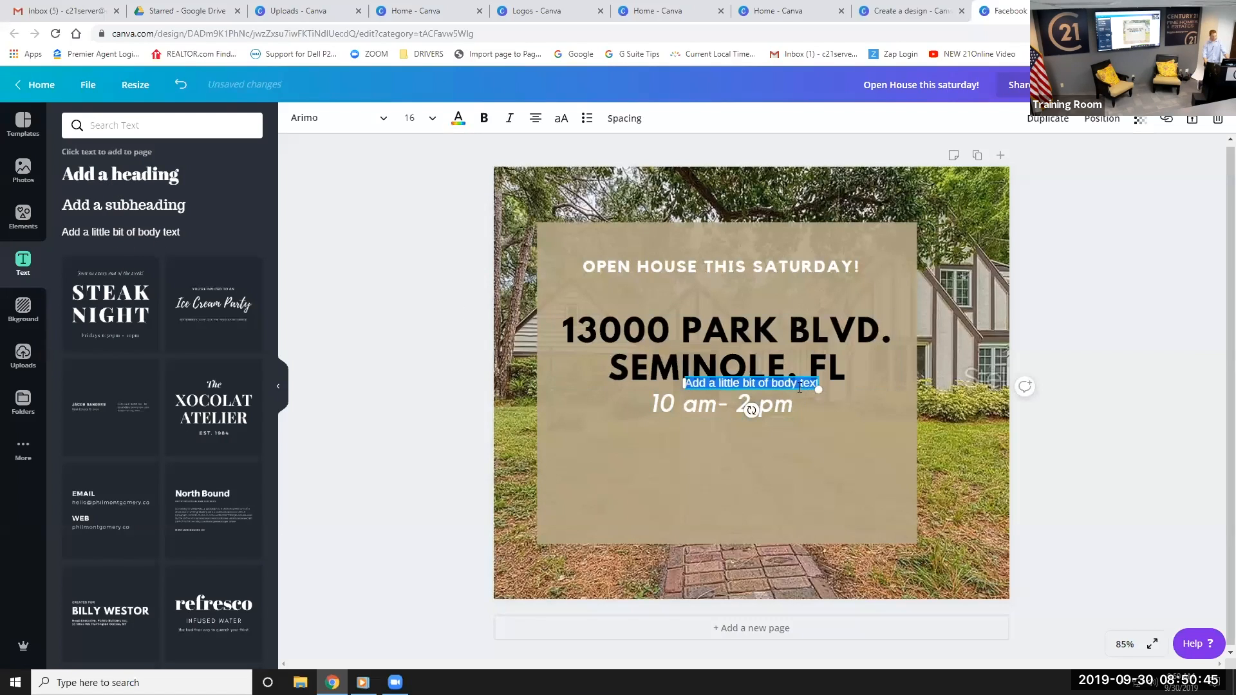
{"action": "left_click_drag", "start_coordinate": [798, 391], "coordinate": [771, 466]}
{"action": "double_click", "coordinate": [771, 466]}
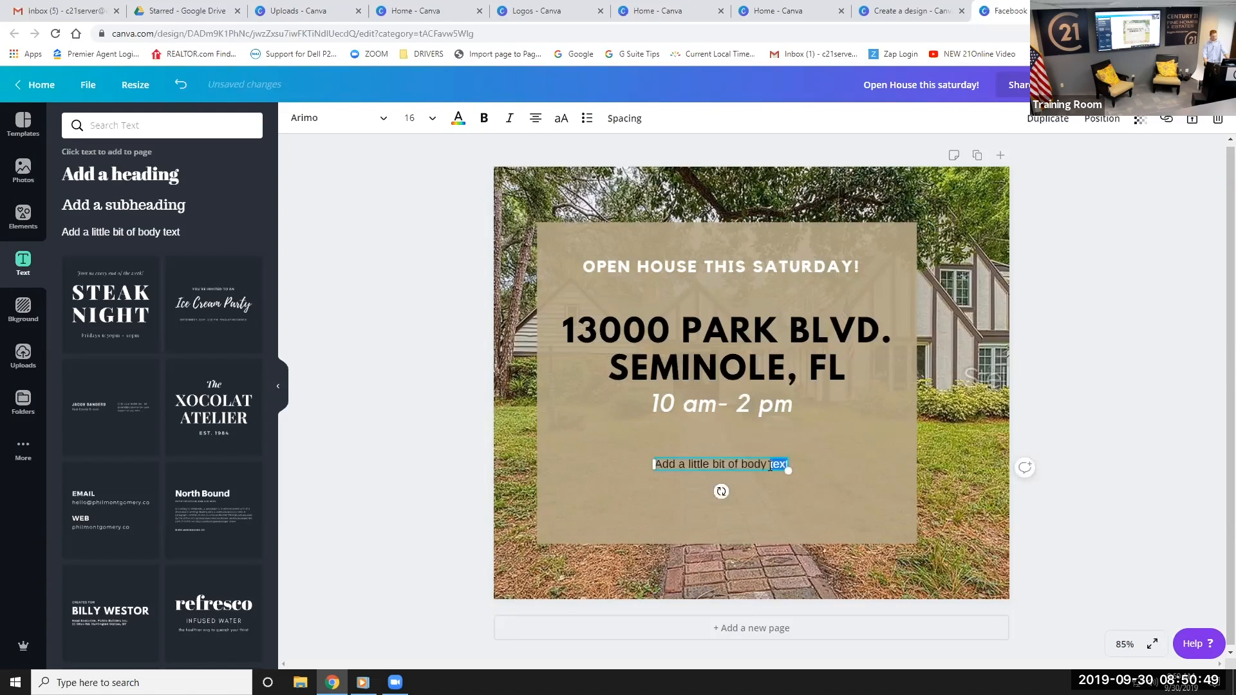
{"action": "key", "text": "BackSpace"}
{"action": "key", "text": "BackSpace"}
{"action": "key", "text": "BackSpace"}
{"action": "key", "text": "BackSpace"}
{"action": "key", "text": "BackSpace"}
{"action": "key", "text": "BackSpace"}
{"action": "key", "text": "BackSpace"}
{"action": "key", "text": "BackSpace"}
{"action": "key", "text": "BackSpace"}
{"action": "key", "text": "BackSpace"}
{"action": "key", "text": "BackSpace"}
{"action": "key", "text": "BackSpace"}
{"action": "key", "text": "BackSpace"}
{"action": "key", "text": "BackSpace"}
{"action": "key", "text": "BackSpace"}
{"action": "key", "text": "BackSpace"}
{"action": "key", "text": "BackSpace"}
{"action": "key", "text": "BackSpace"}
{"action": "key", "text": "BackSpace"}
{"action": "key", "text": "BackSpace"}
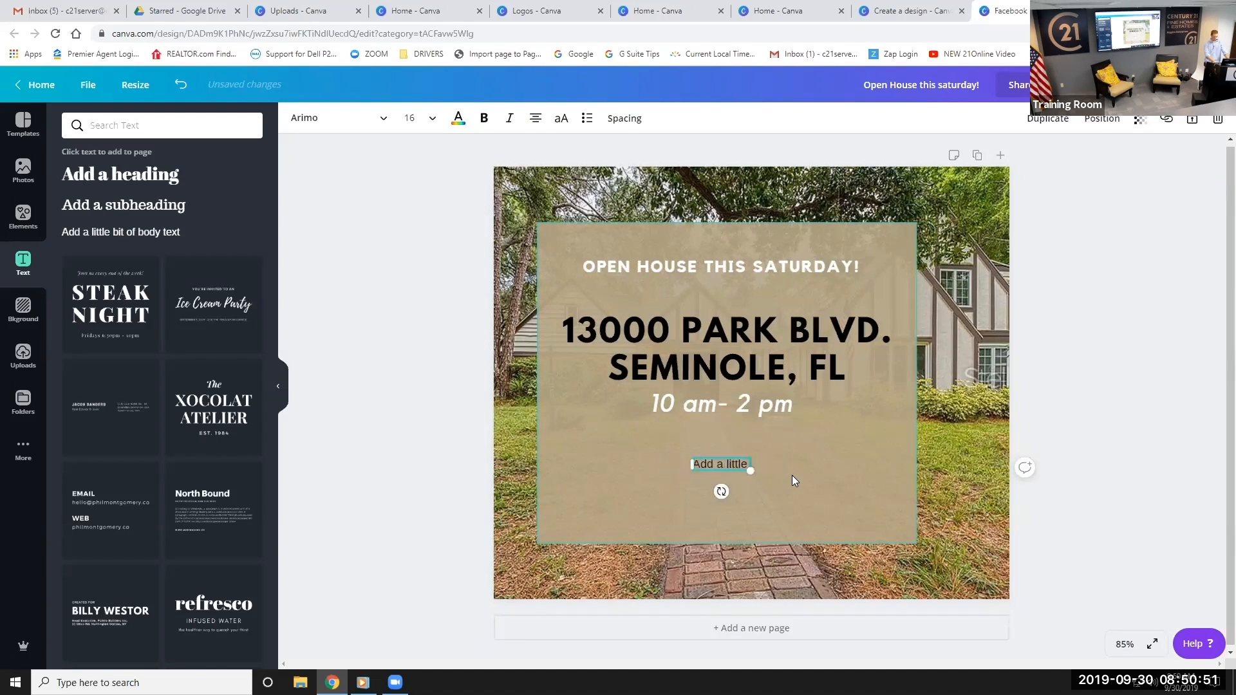
{"action": "key", "text": "BackSpace"}
{"action": "key", "text": "BackSpace"}
{"action": "type", "text": "4"}
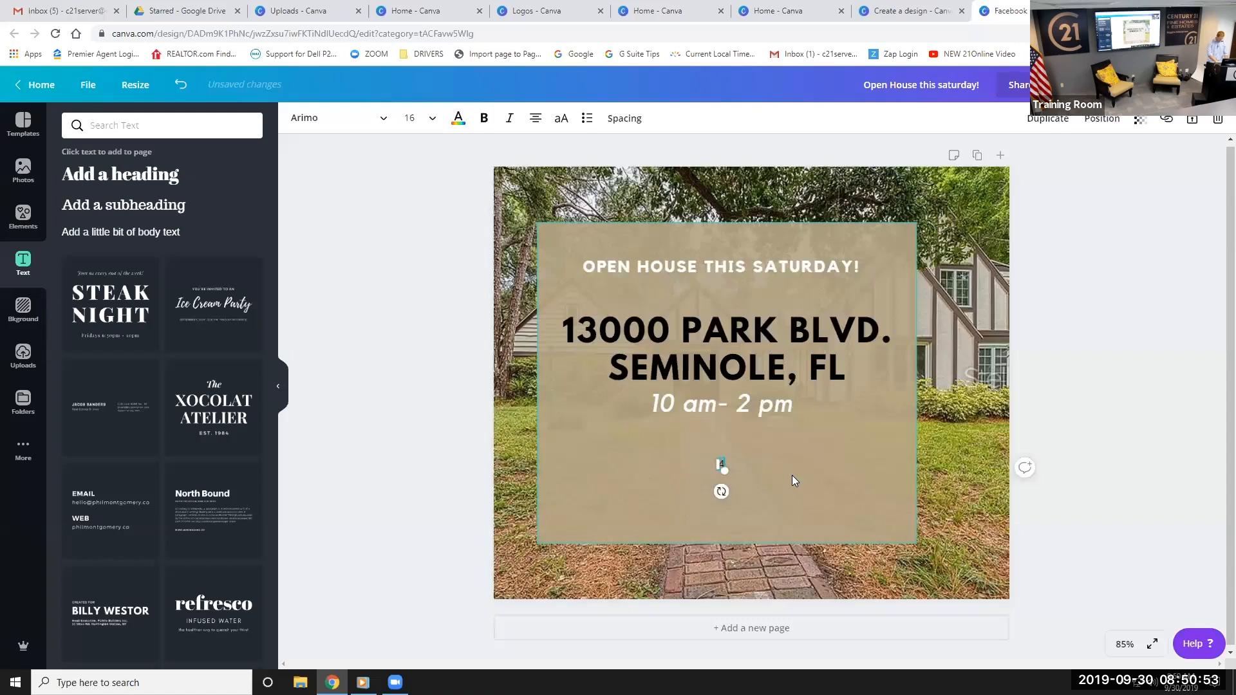
{"action": "type", "text": " bedroom"}
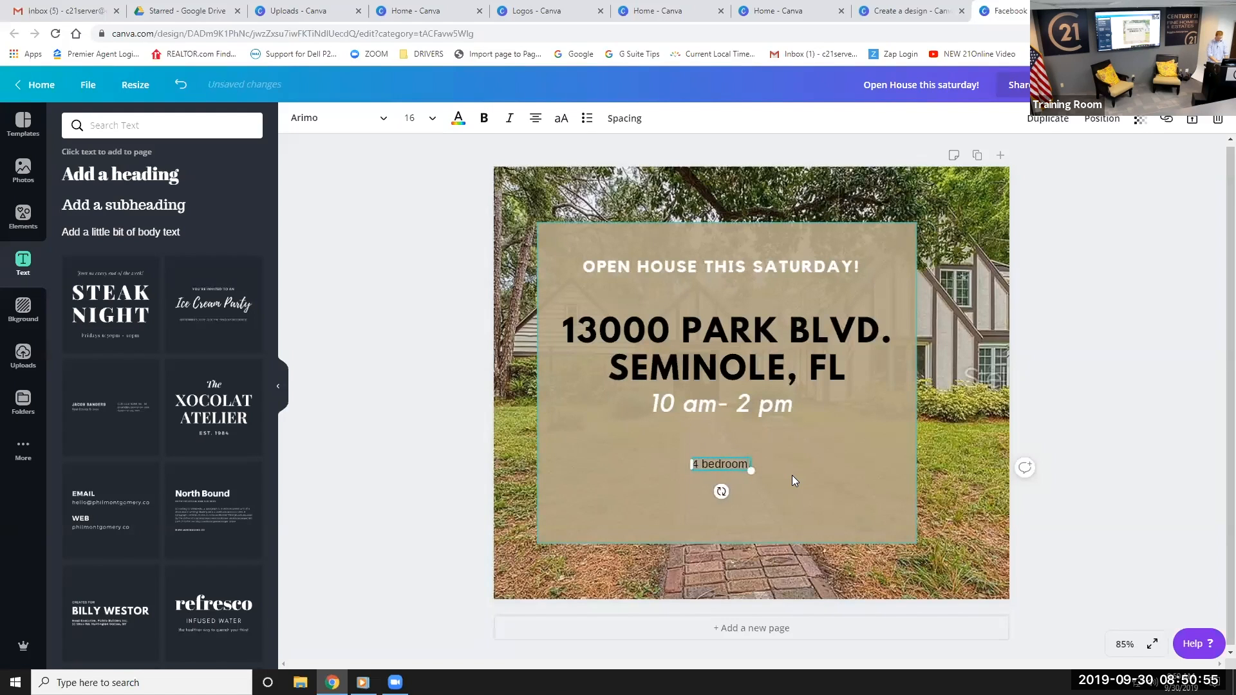
{"action": "type", "text": ". 4 bath"}
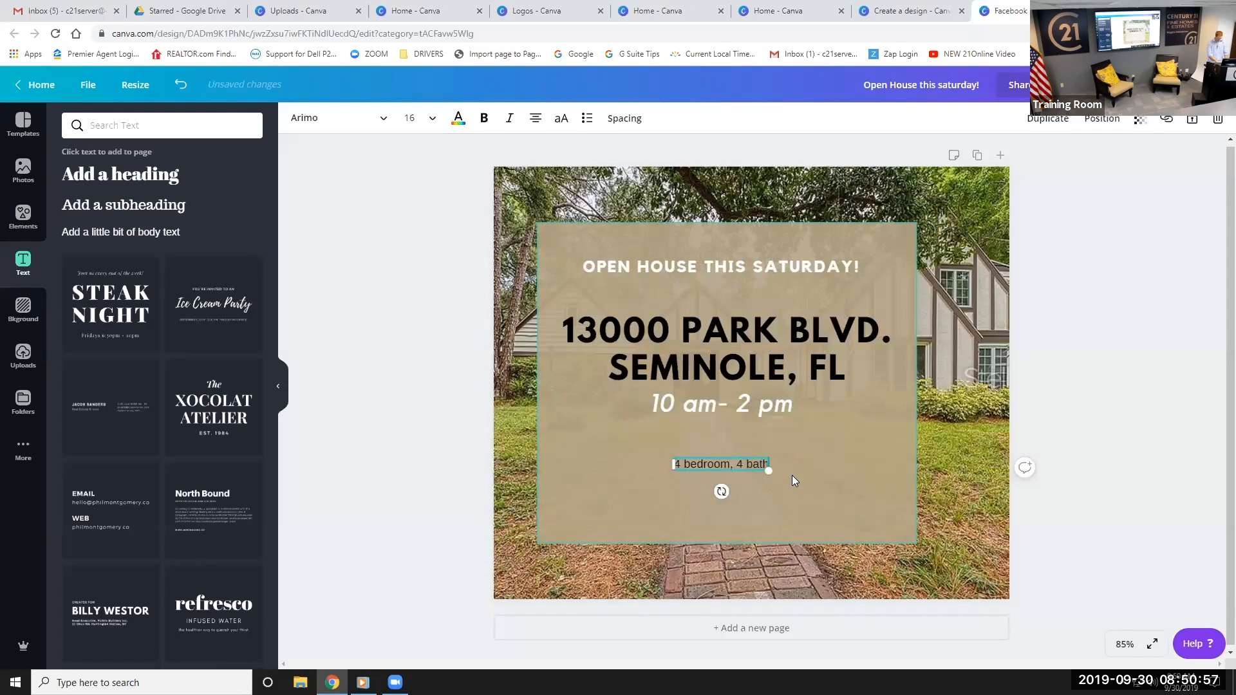
{"action": "type", "text": ", 2"}
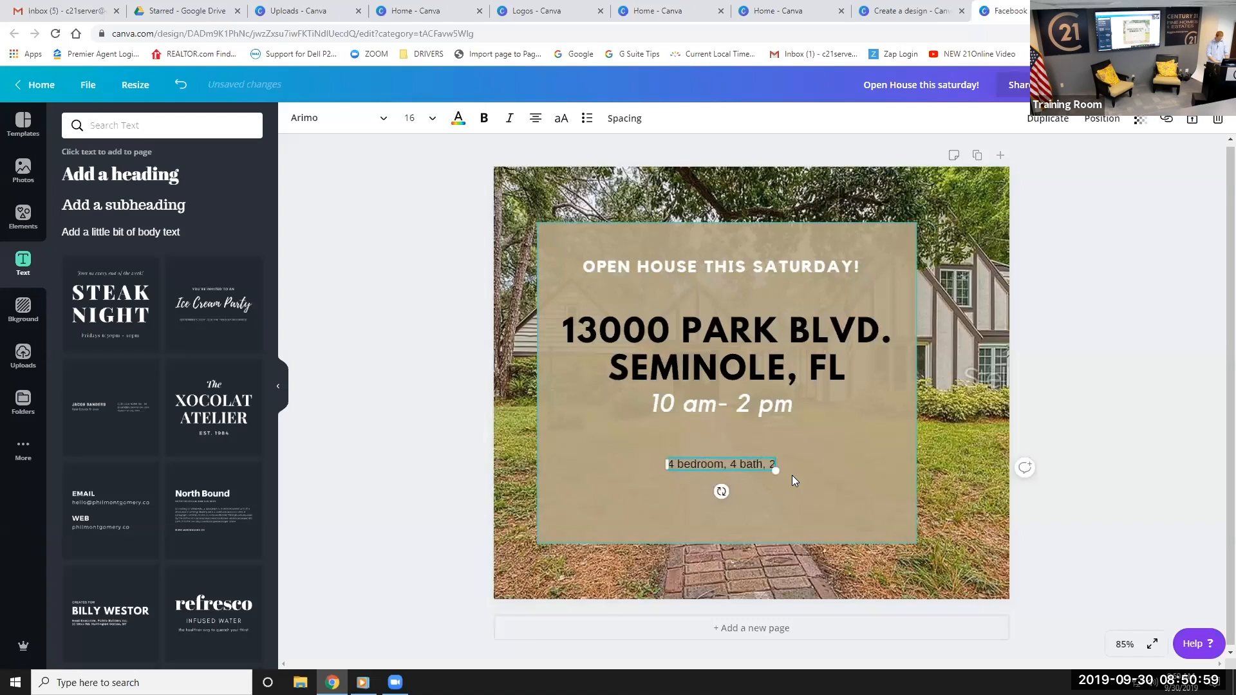
{"action": "type", "text": ".79"}
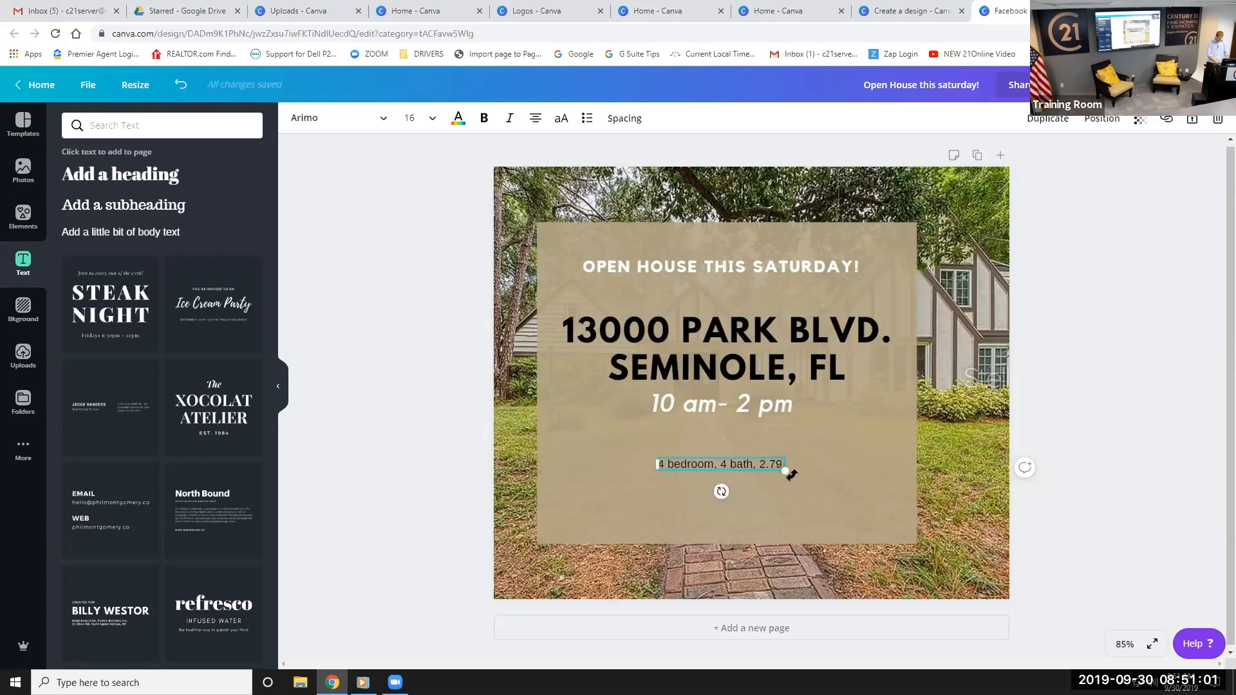
{"action": "type", "text": " acres"}
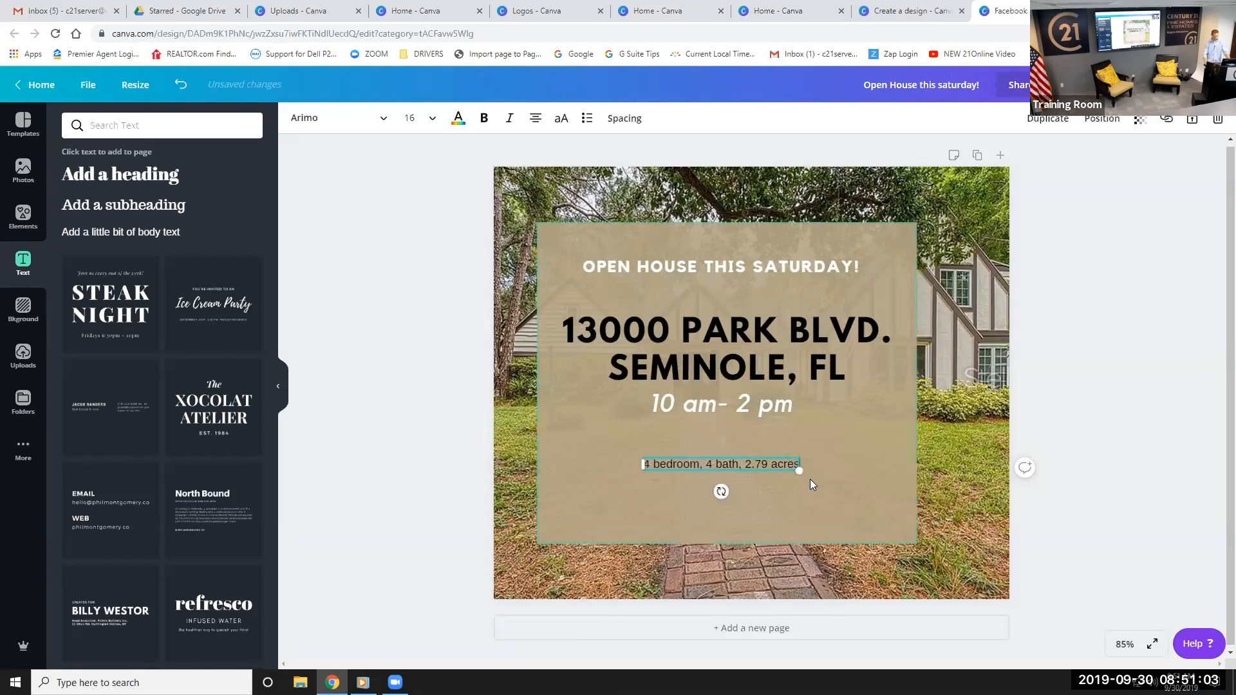
Enlarge and centre the home details line, and set its font to League Spartan
{"action": "left_click_drag", "start_coordinate": [801, 472], "coordinate": [890, 479]}
{"action": "left_click_drag", "start_coordinate": [805, 481], "coordinate": [768, 479]}
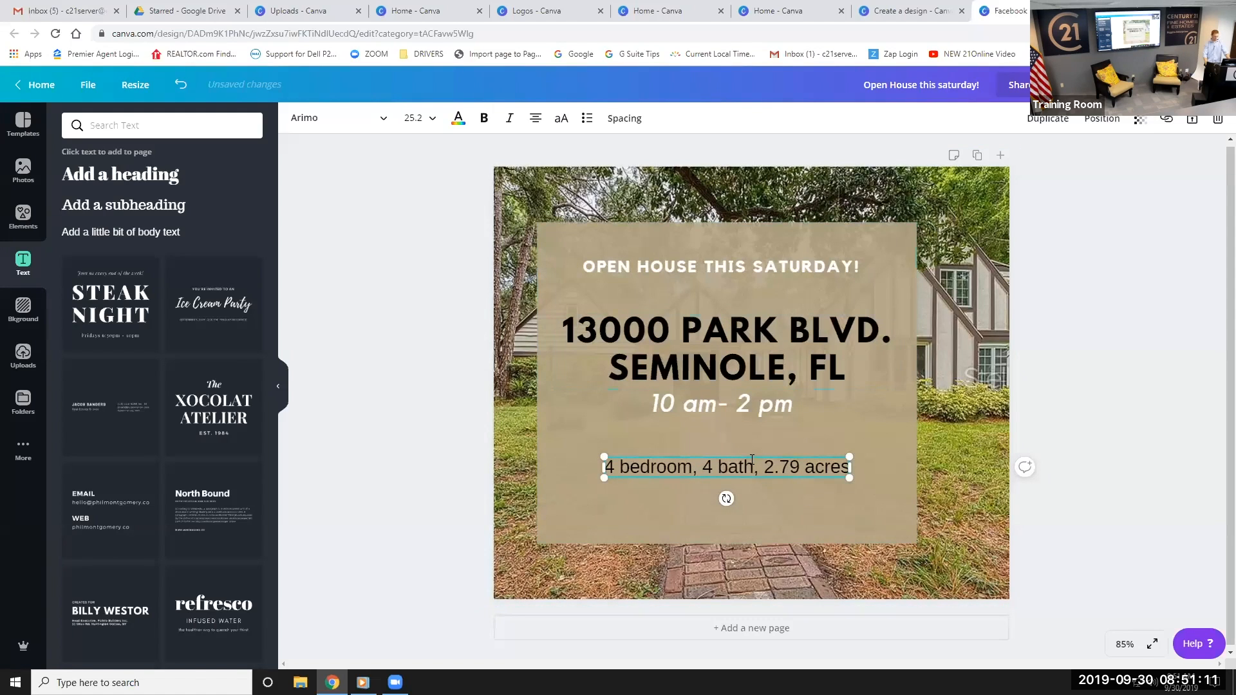
{"action": "left_click", "coordinate": [315, 119]}
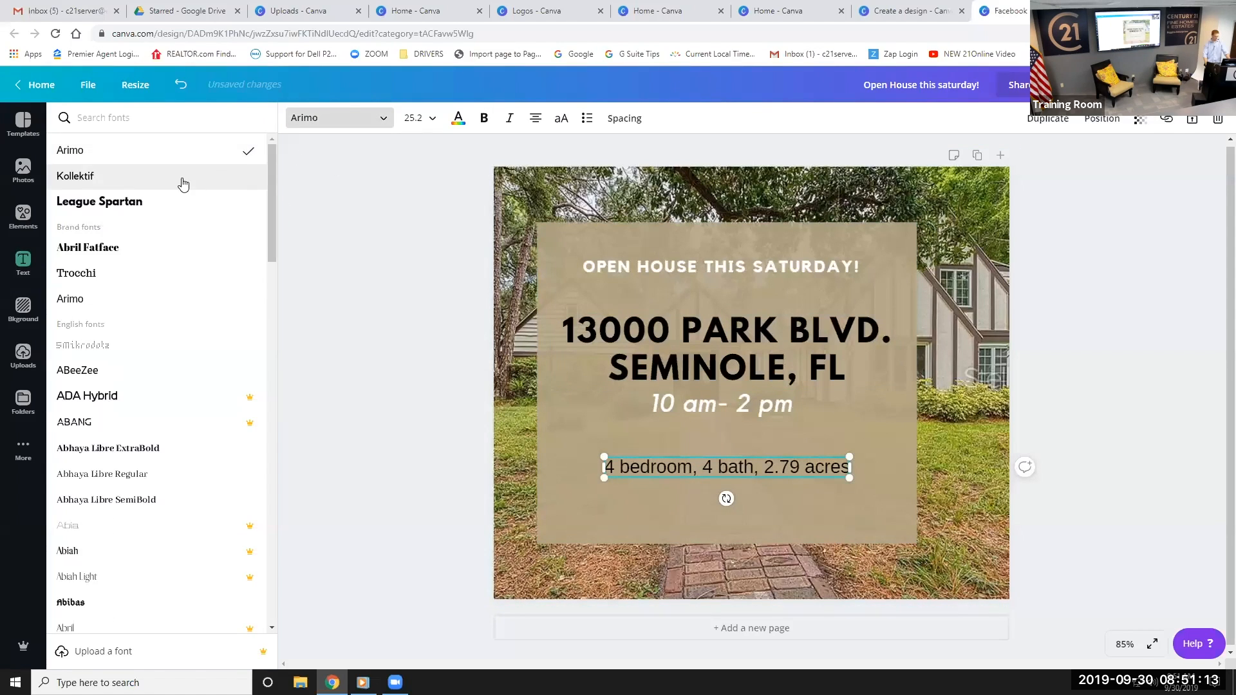
{"action": "left_click", "coordinate": [125, 204]}
{"action": "left_click", "coordinate": [895, 451]}
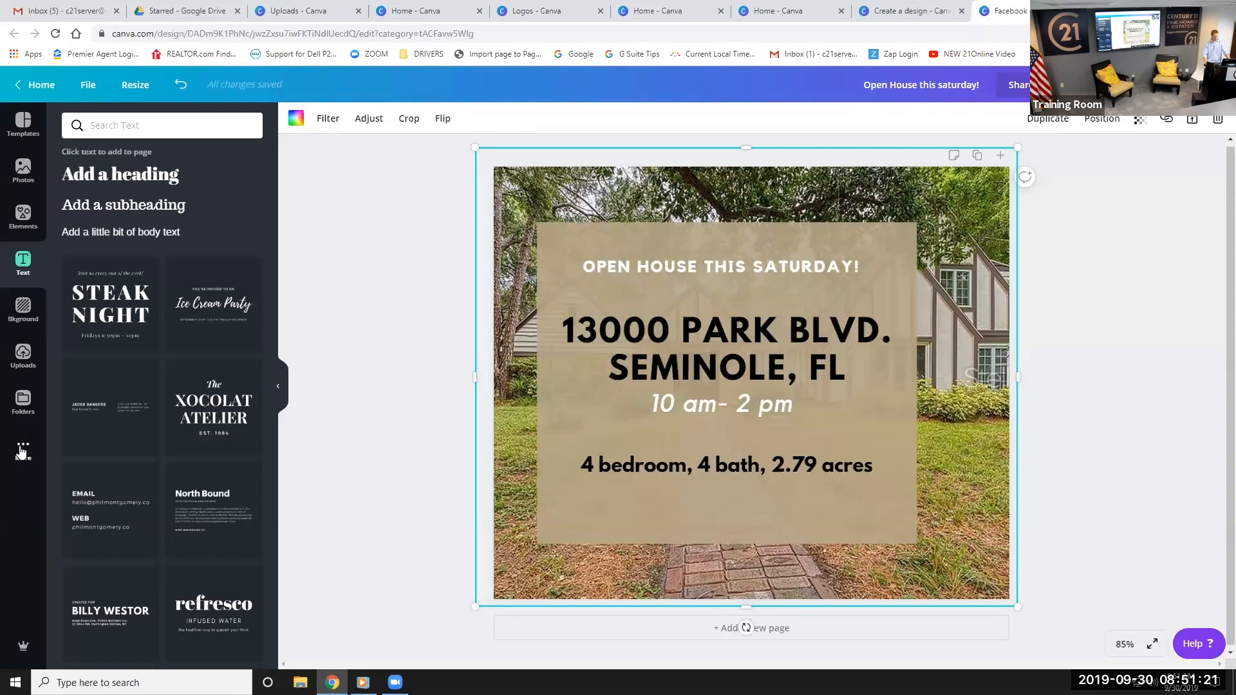
{"action": "left_click", "coordinate": [23, 405]}
Add the Century 21 Beggins Enterprises logo from the Logos folder, shrink it, and centre it below the details
{"action": "left_click", "coordinate": [125, 379]}
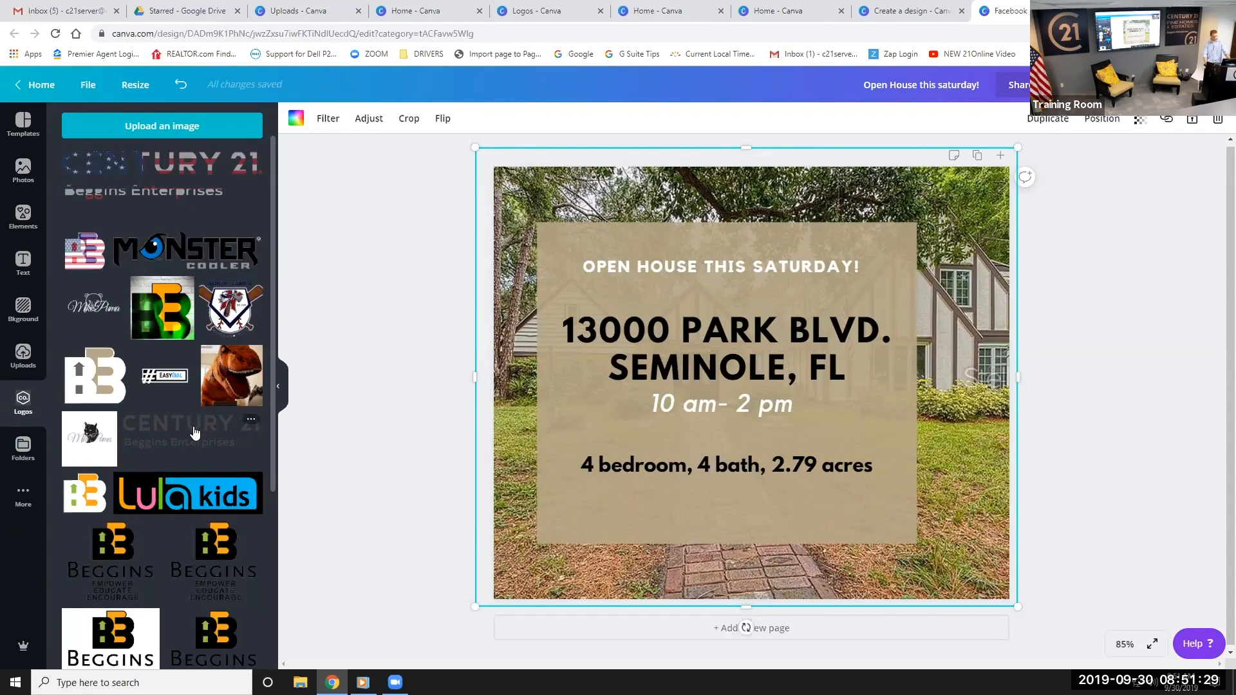
{"action": "left_click", "coordinate": [195, 433]}
{"action": "left_click_drag", "start_coordinate": [925, 433], "coordinate": [724, 489]}
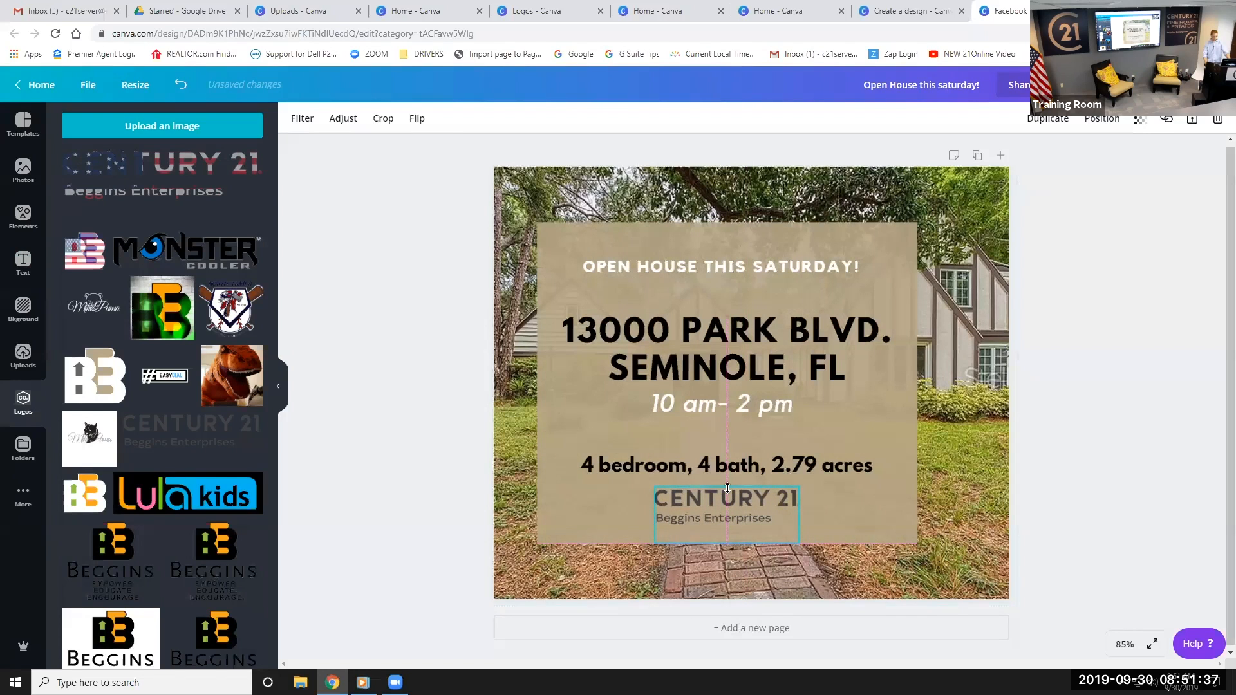
{"action": "left_click", "coordinate": [1106, 462]}
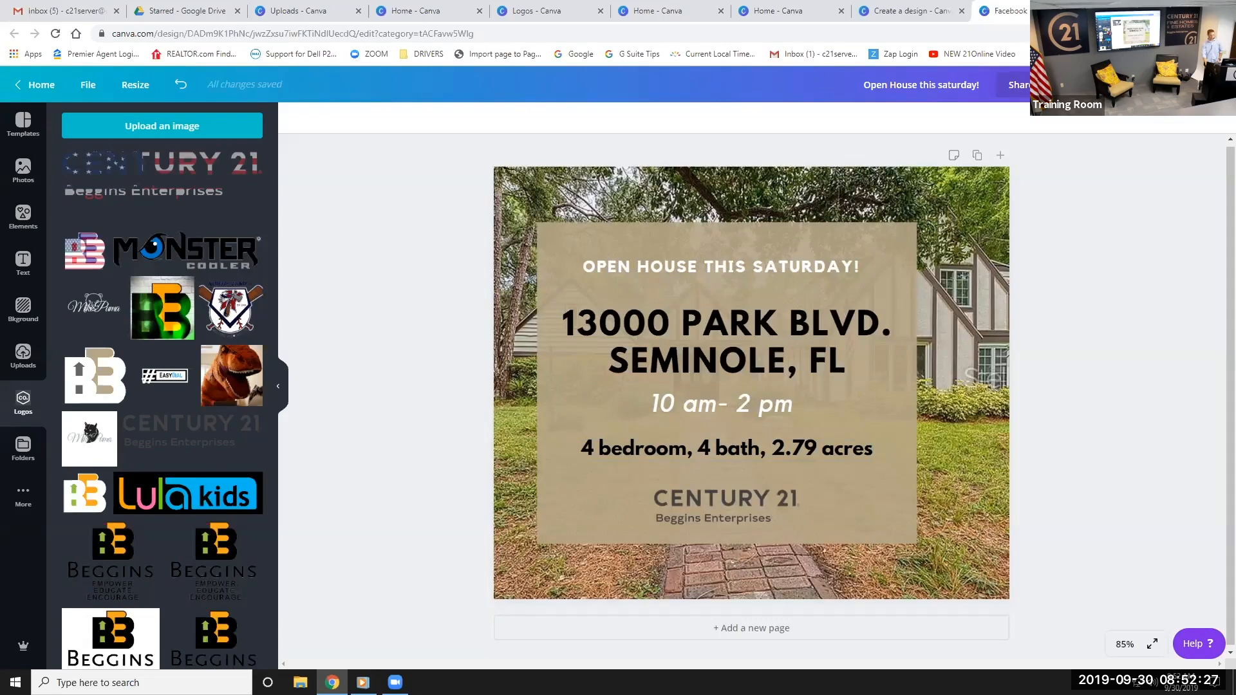
{"action": "left_click", "coordinate": [1146, 85]}
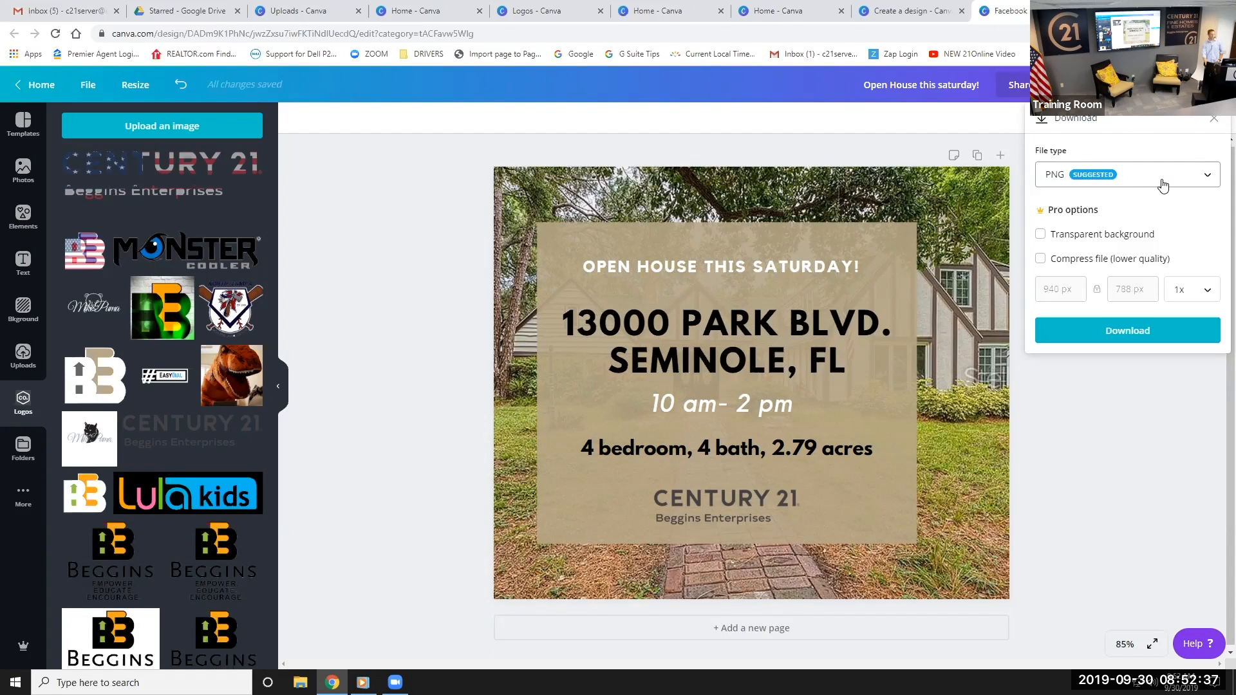
Download the open-house post as a PNG file
{"action": "left_click", "coordinate": [1161, 185]}
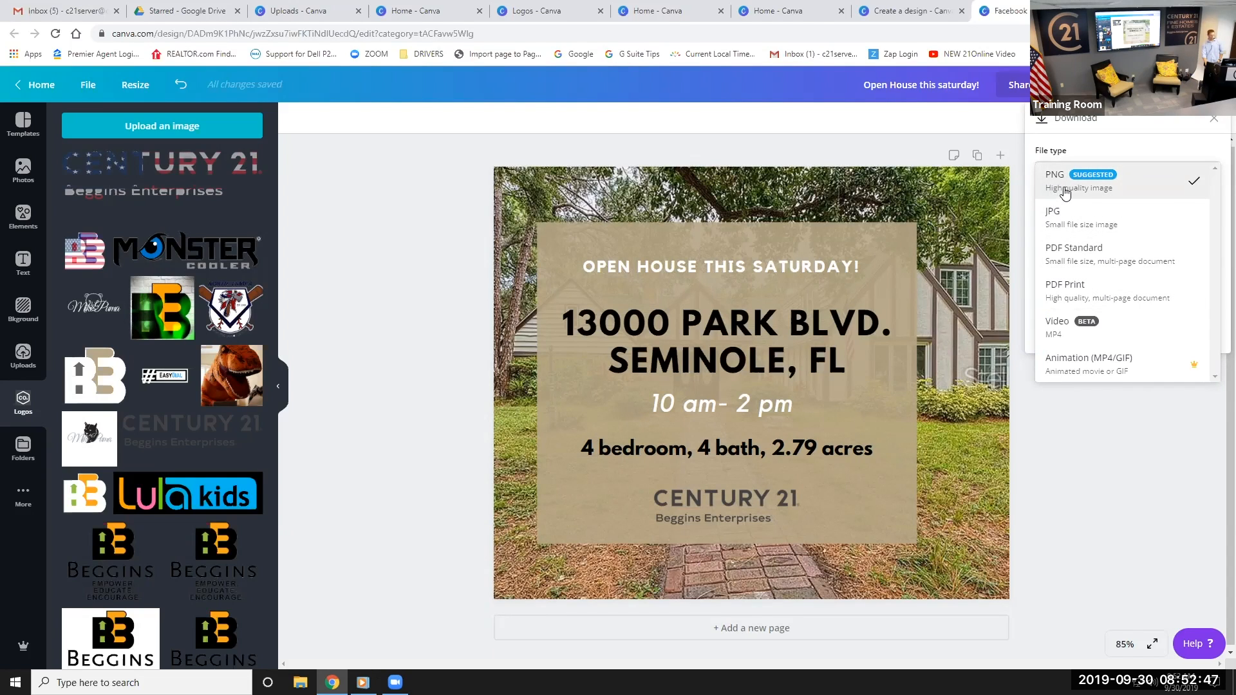
{"action": "left_click", "coordinate": [1141, 454]}
{"action": "left_click", "coordinate": [1113, 349]}
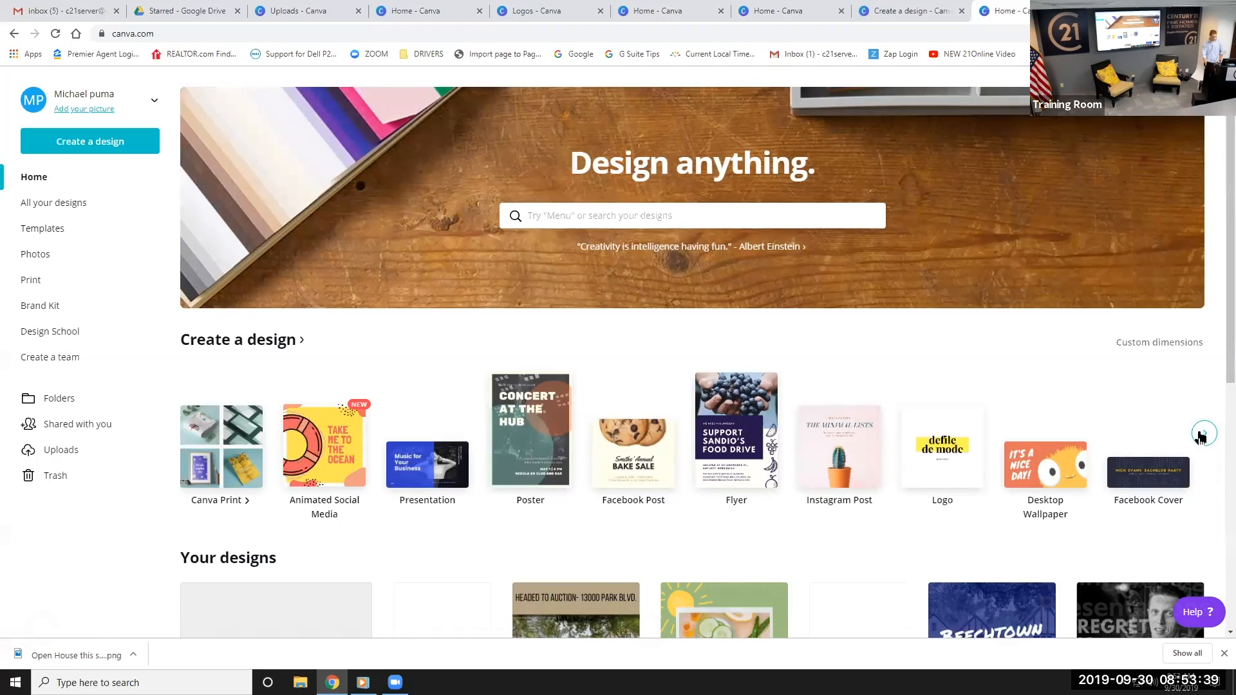
Start a new blank A4 Document design from the Canva home page
{"action": "left_click", "coordinate": [1201, 438]}
{"action": "left_click", "coordinate": [1201, 438]}
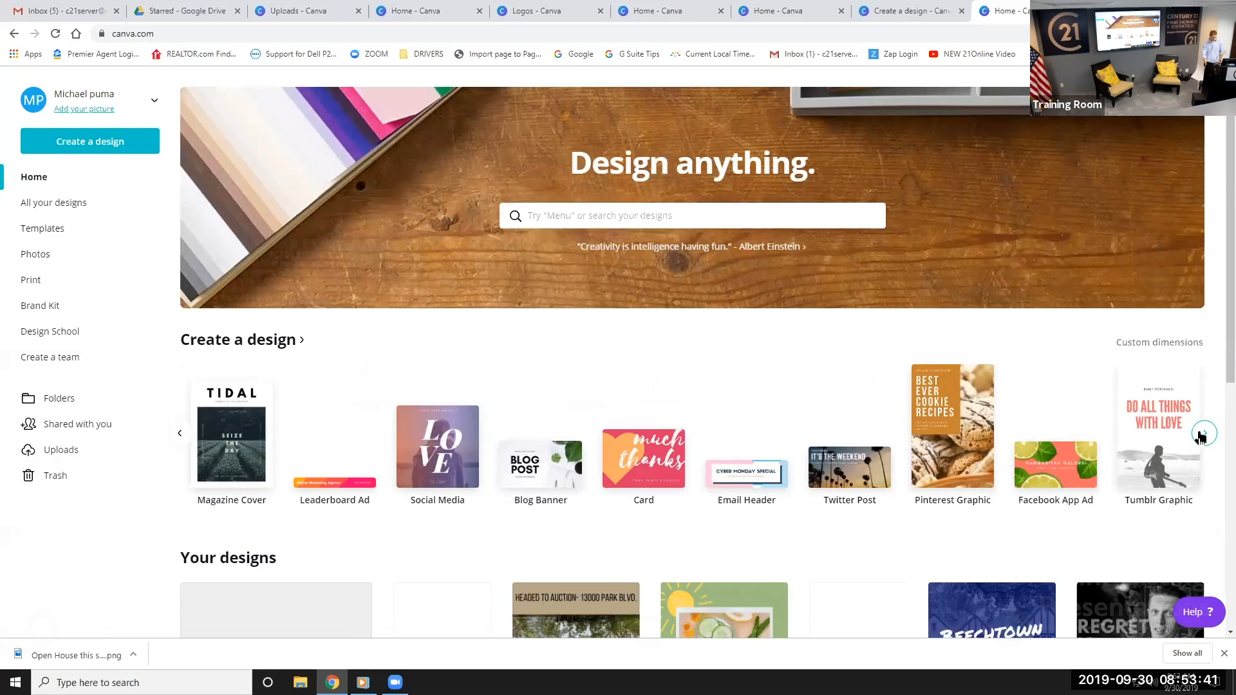
{"action": "left_click", "coordinate": [1201, 439]}
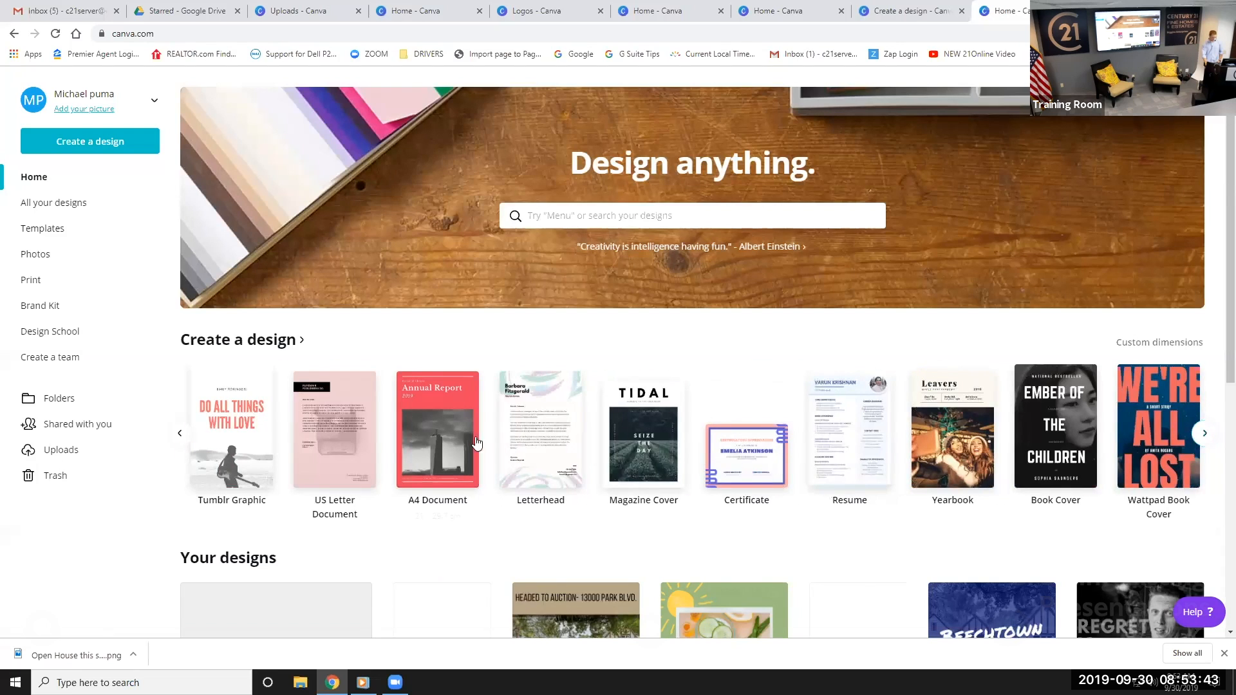
{"action": "left_click", "coordinate": [422, 444]}
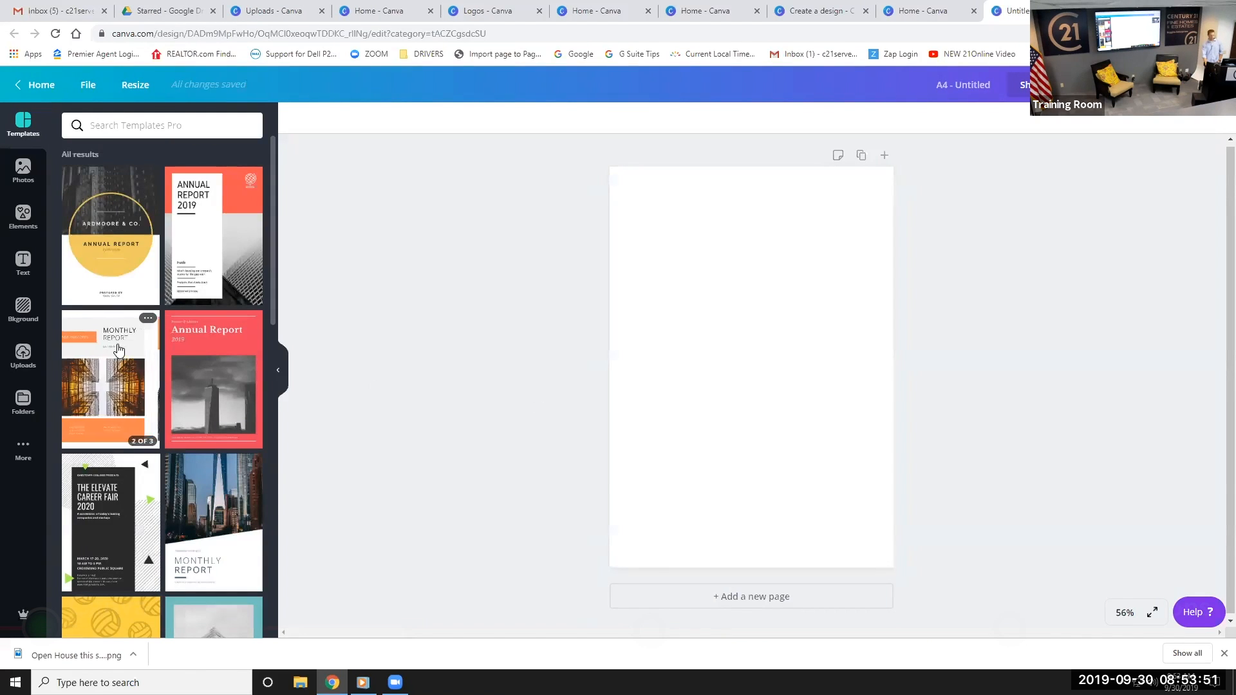
Browse the templates and open the White & Dark Blue Minimalist Photo Corporate Monthly Report pages
{"action": "scroll", "coordinate": [117, 351], "scroll_direction": "down", "scroll_amount": 6}
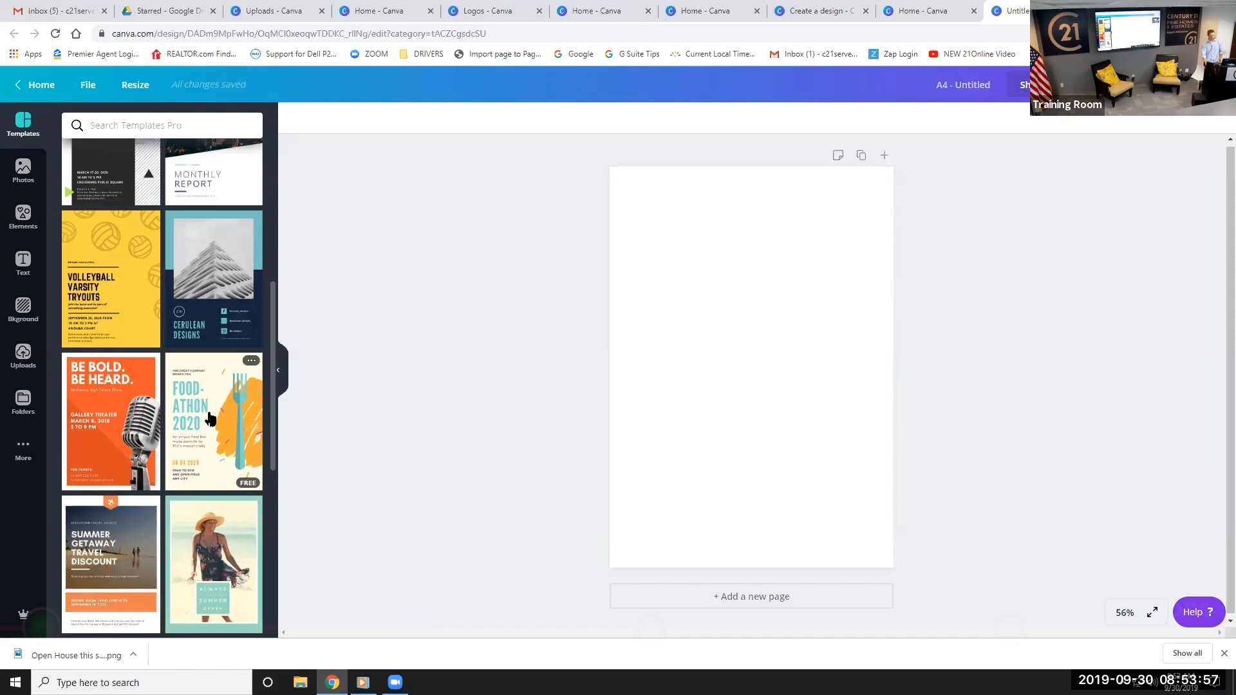
{"action": "scroll", "coordinate": [200, 371], "scroll_direction": "down", "scroll_amount": 4}
{"action": "scroll", "coordinate": [199, 371], "scroll_direction": "down", "scroll_amount": 15}
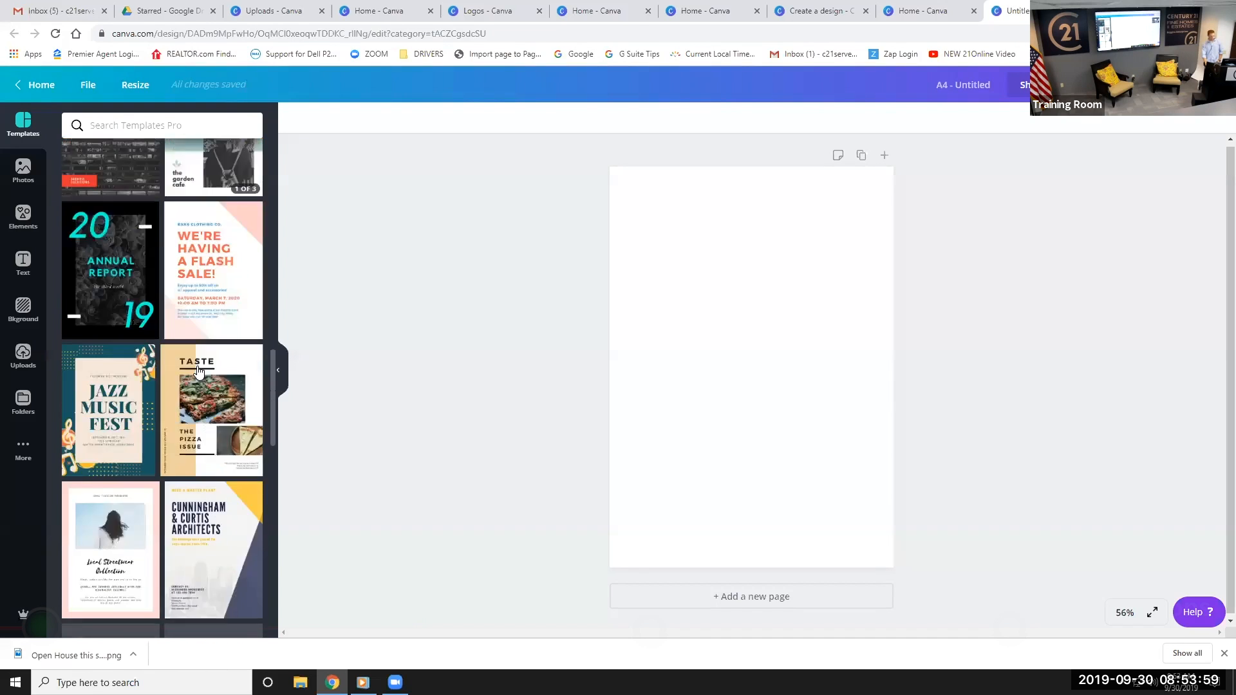
{"action": "scroll", "coordinate": [188, 382], "scroll_direction": "up", "scroll_amount": 20}
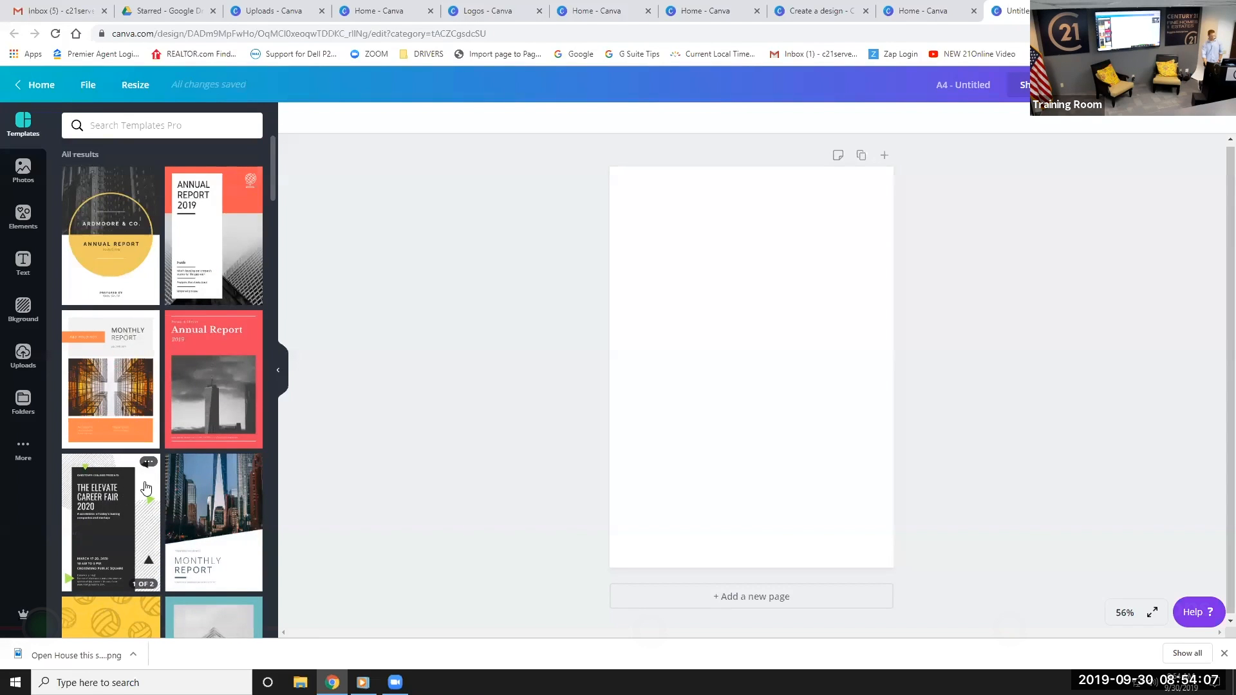
{"action": "left_click", "coordinate": [202, 515]}
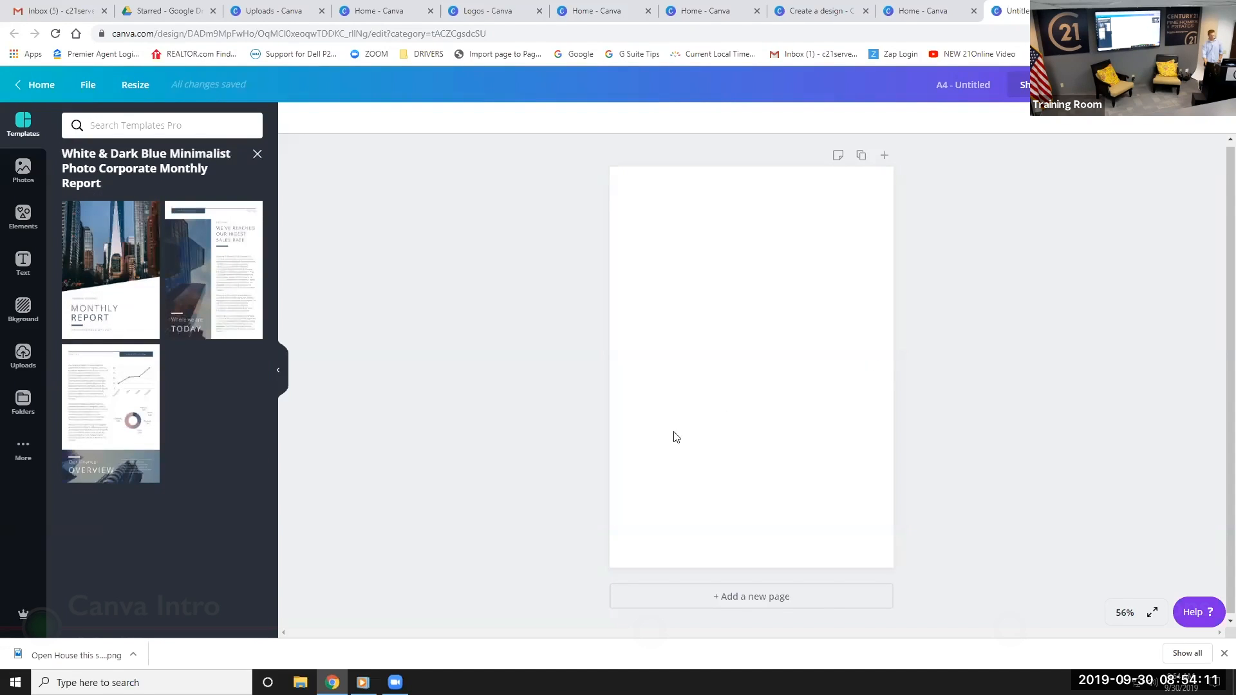
Fill three pages with the Monthly Report cover, sales-rate and Finance Overview layouts
{"action": "left_click", "coordinate": [134, 281]}
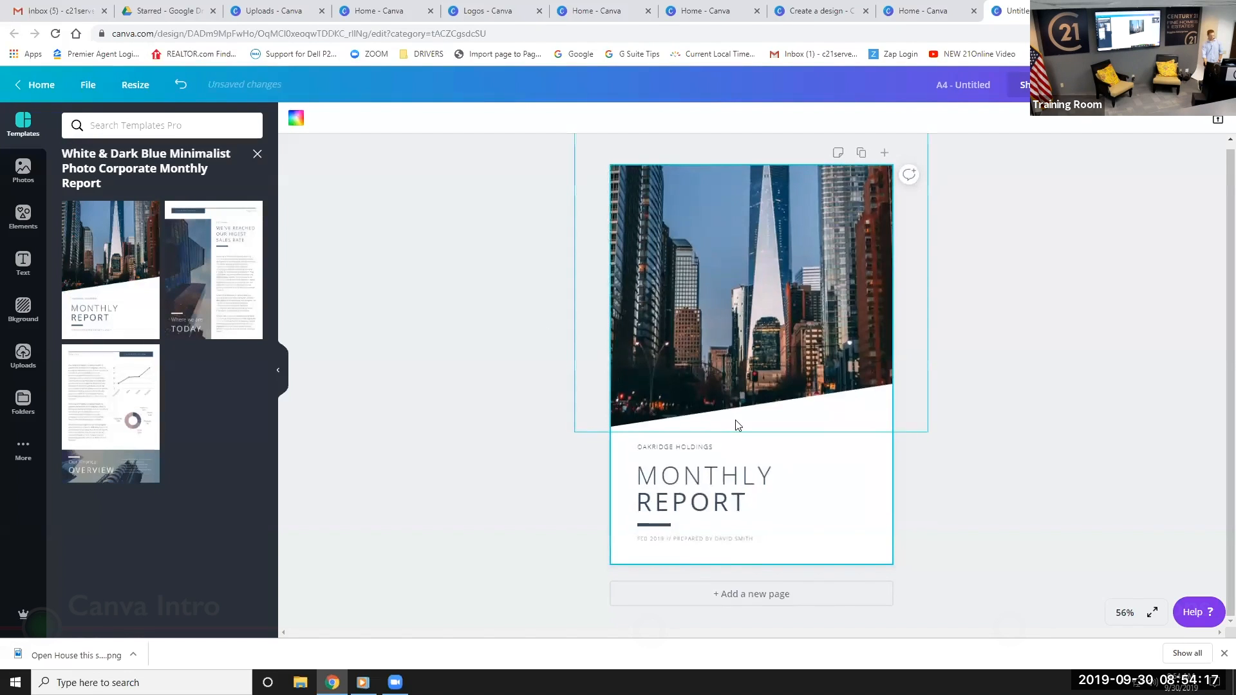
{"action": "left_click", "coordinate": [885, 153]}
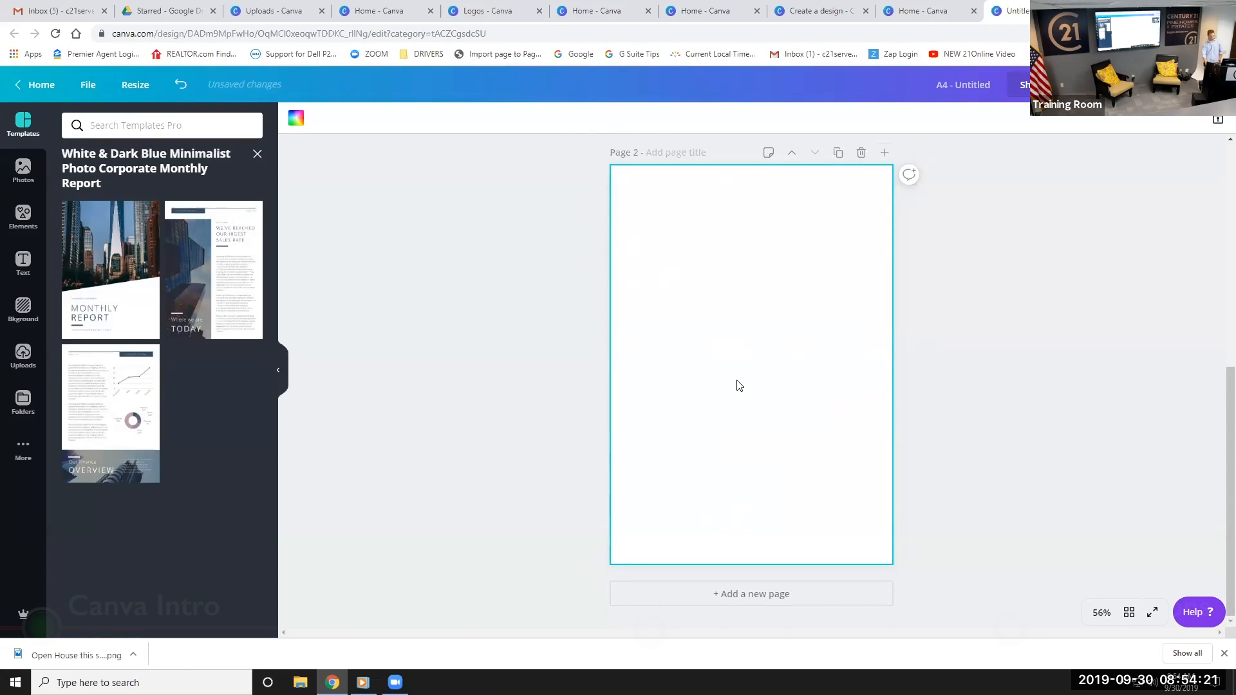
{"action": "left_click", "coordinate": [219, 251]}
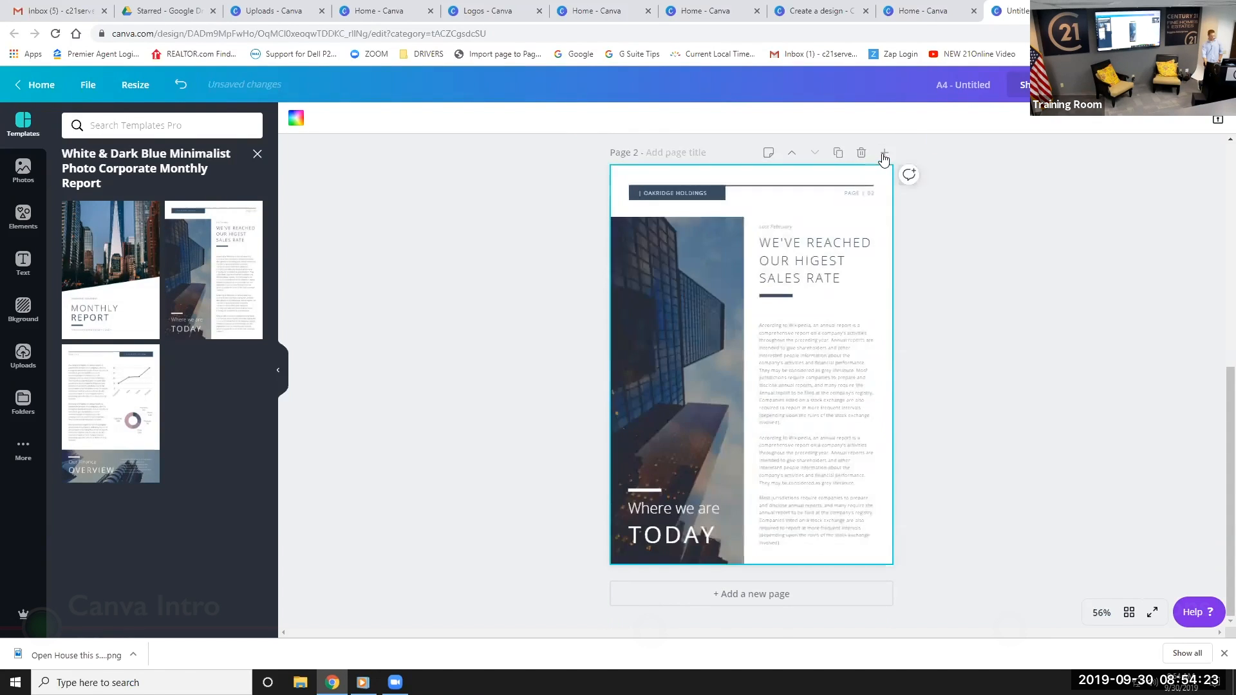
{"action": "left_click", "coordinate": [884, 152]}
{"action": "left_click", "coordinate": [97, 382]}
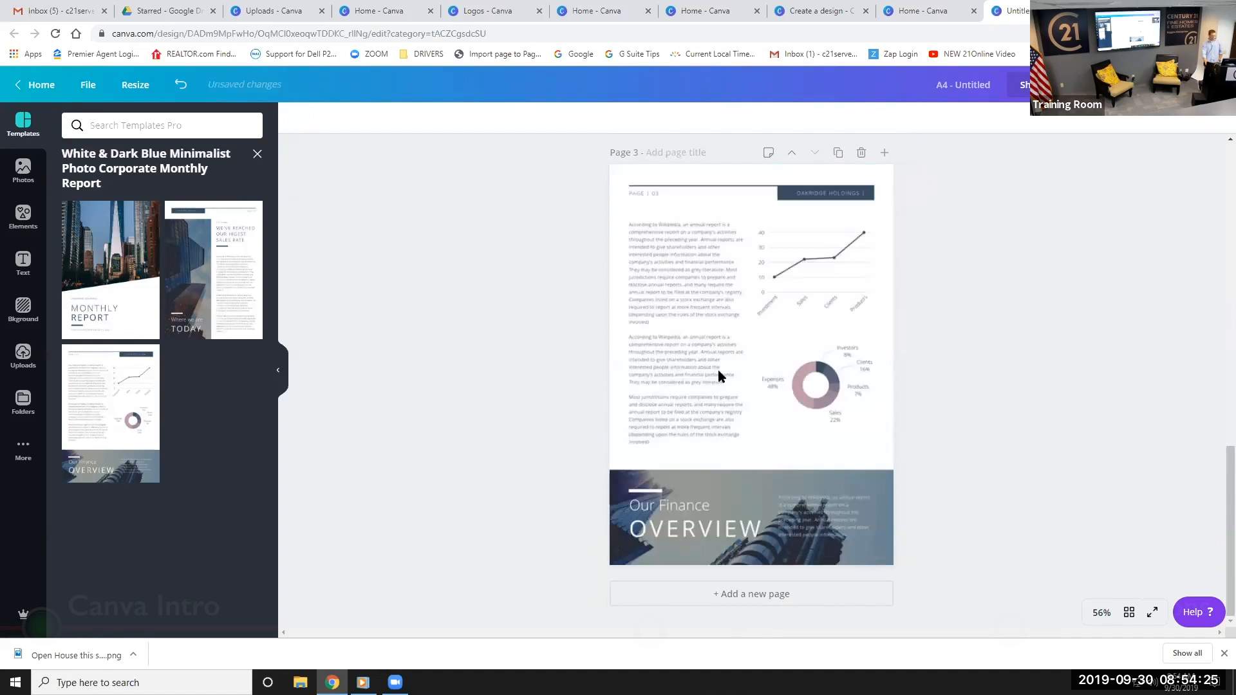
Scroll through the three-page report to review its layout
{"action": "scroll", "coordinate": [705, 369], "scroll_direction": "up", "scroll_amount": 14}
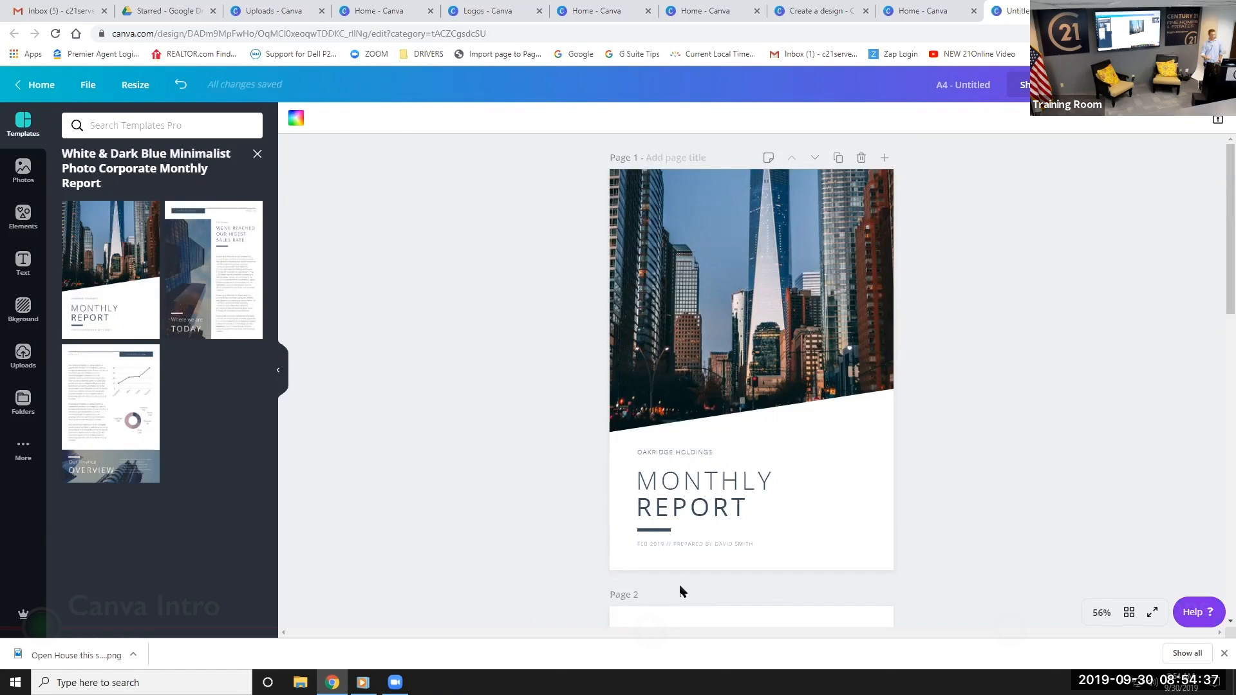
{"action": "scroll", "coordinate": [682, 367], "scroll_direction": "down", "scroll_amount": 8}
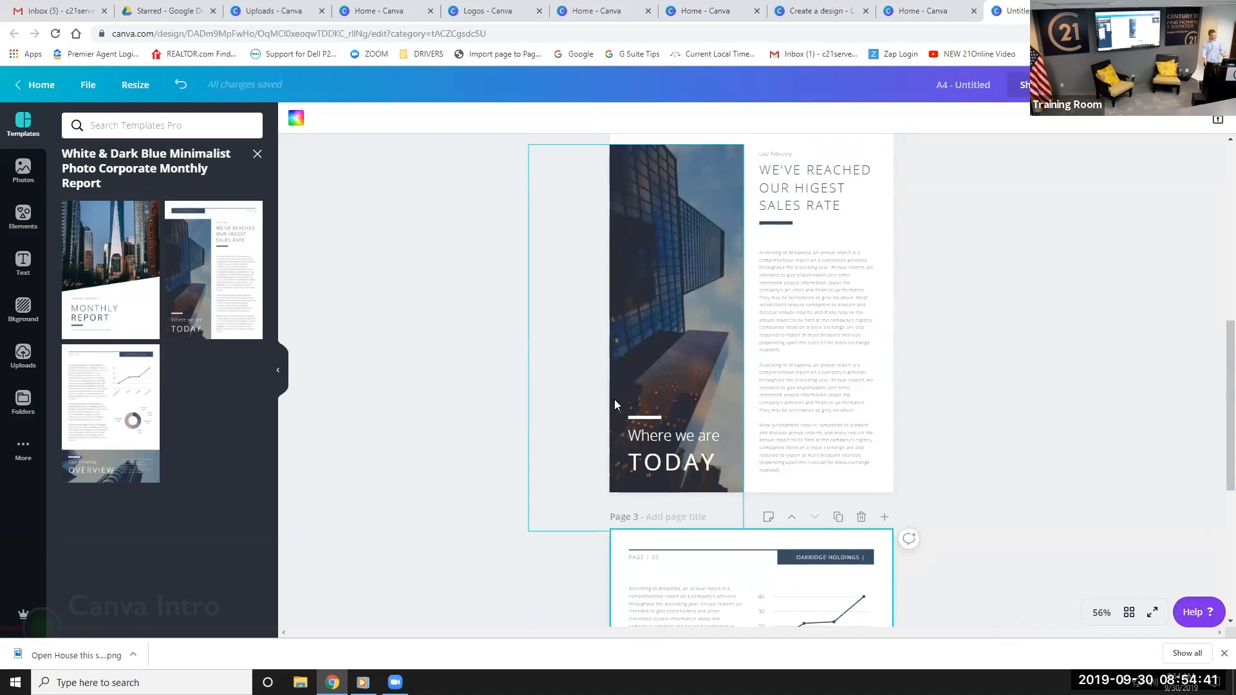
{"action": "scroll", "coordinate": [579, 405], "scroll_direction": "down", "scroll_amount": 3}
{"action": "scroll", "coordinate": [395, 417], "scroll_direction": "down", "scroll_amount": 3}
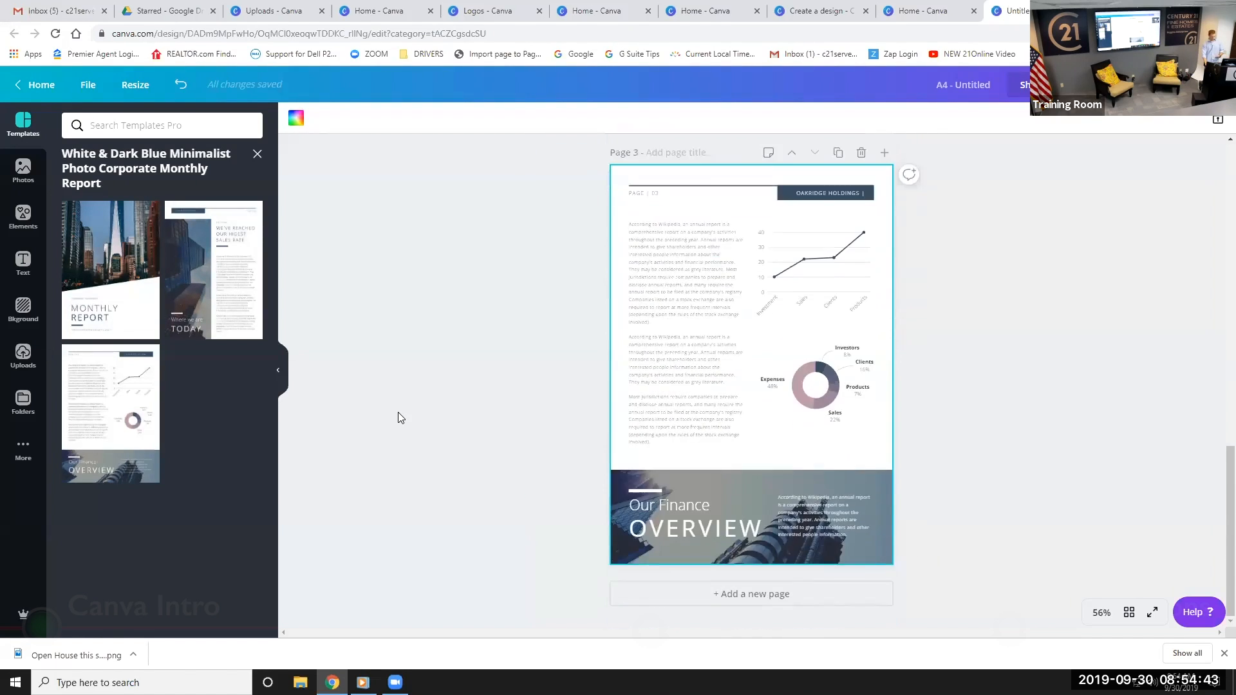
{"action": "scroll", "coordinate": [395, 412], "scroll_direction": "up", "scroll_amount": 7}
{"action": "scroll", "coordinate": [390, 416], "scroll_direction": "up", "scroll_amount": 6}
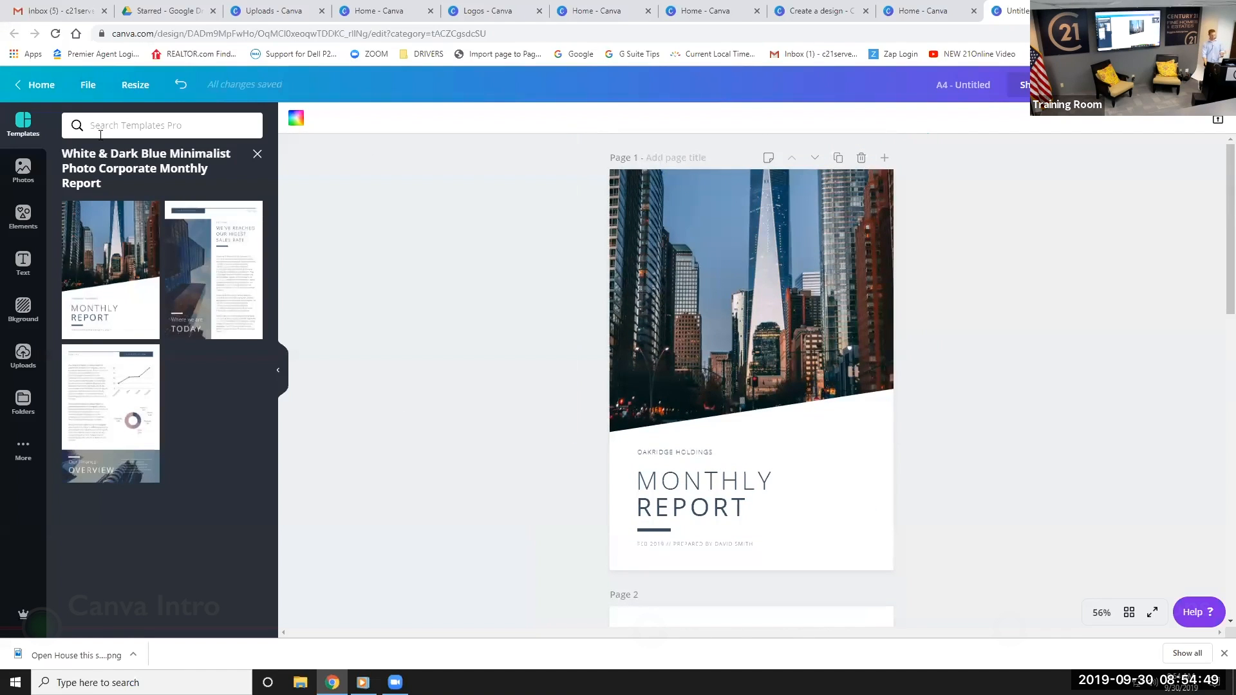
{"action": "scroll", "coordinate": [708, 382], "scroll_direction": "down", "scroll_amount": 9}
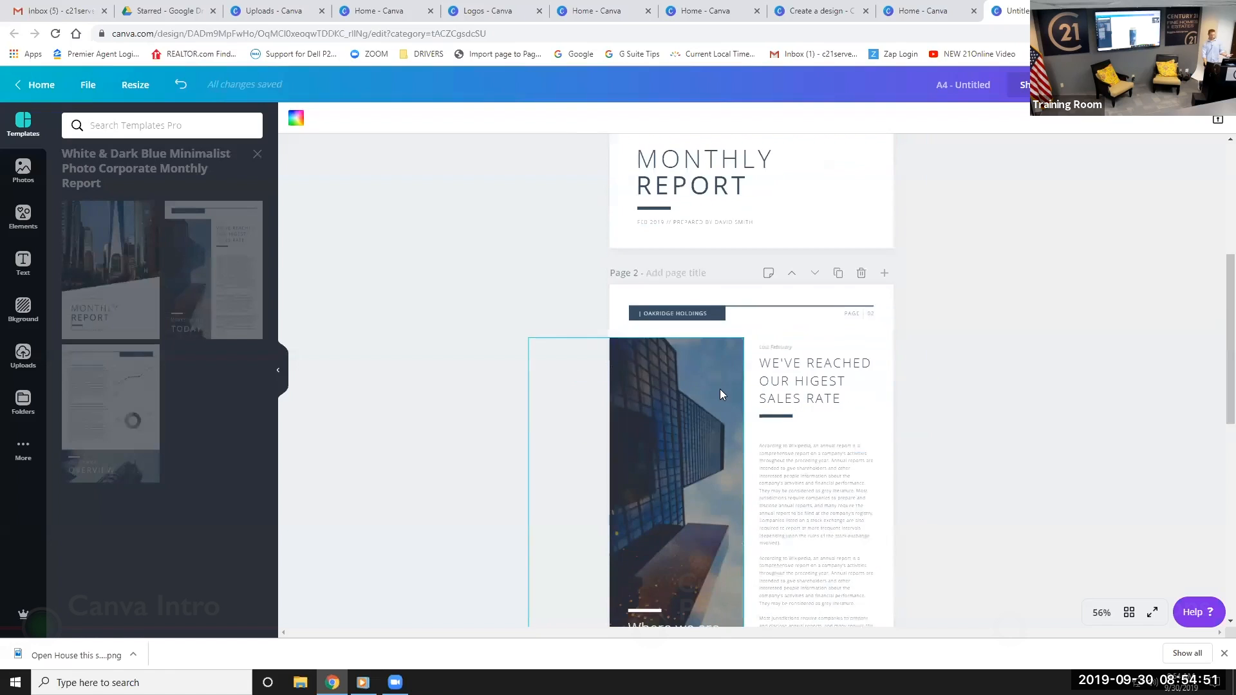
{"action": "scroll", "coordinate": [651, 320], "scroll_direction": "up", "scroll_amount": 4}
{"action": "scroll", "coordinate": [472, 345], "scroll_direction": "up", "scroll_amount": 5}
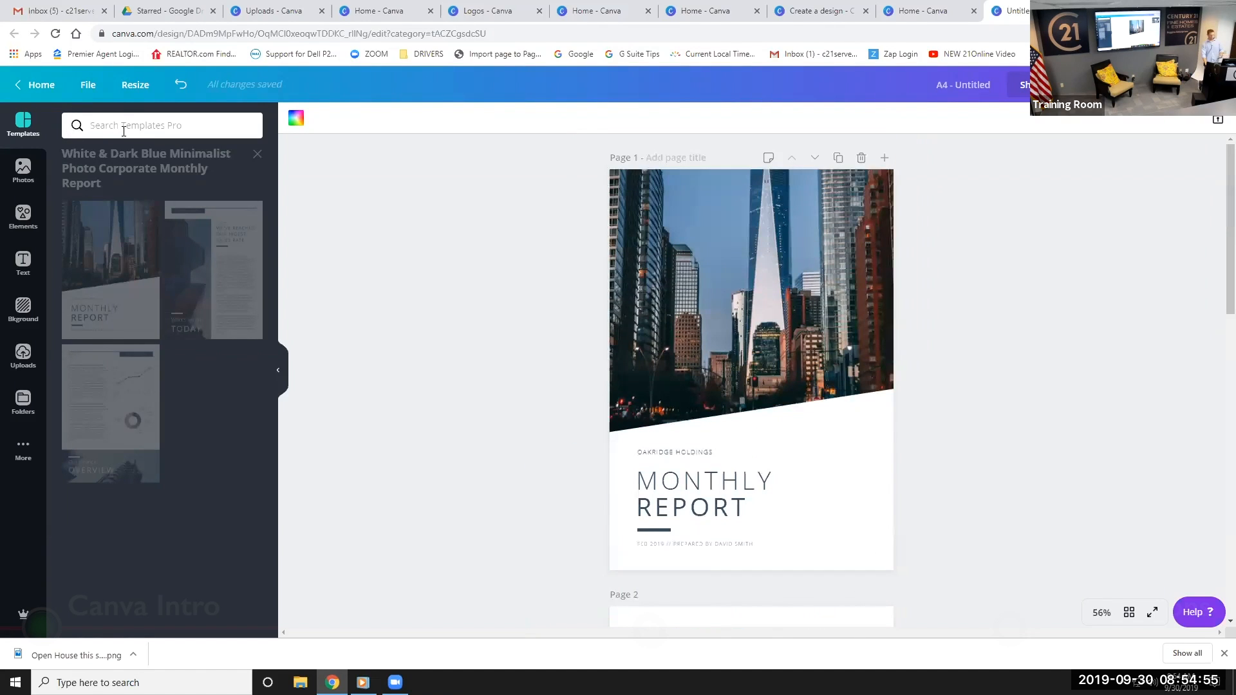
Search stock photos for 'shaking hands' and place a handshake photo in the cover's image frame
{"action": "left_click", "coordinate": [23, 169]}
{"action": "left_click", "coordinate": [119, 129]}
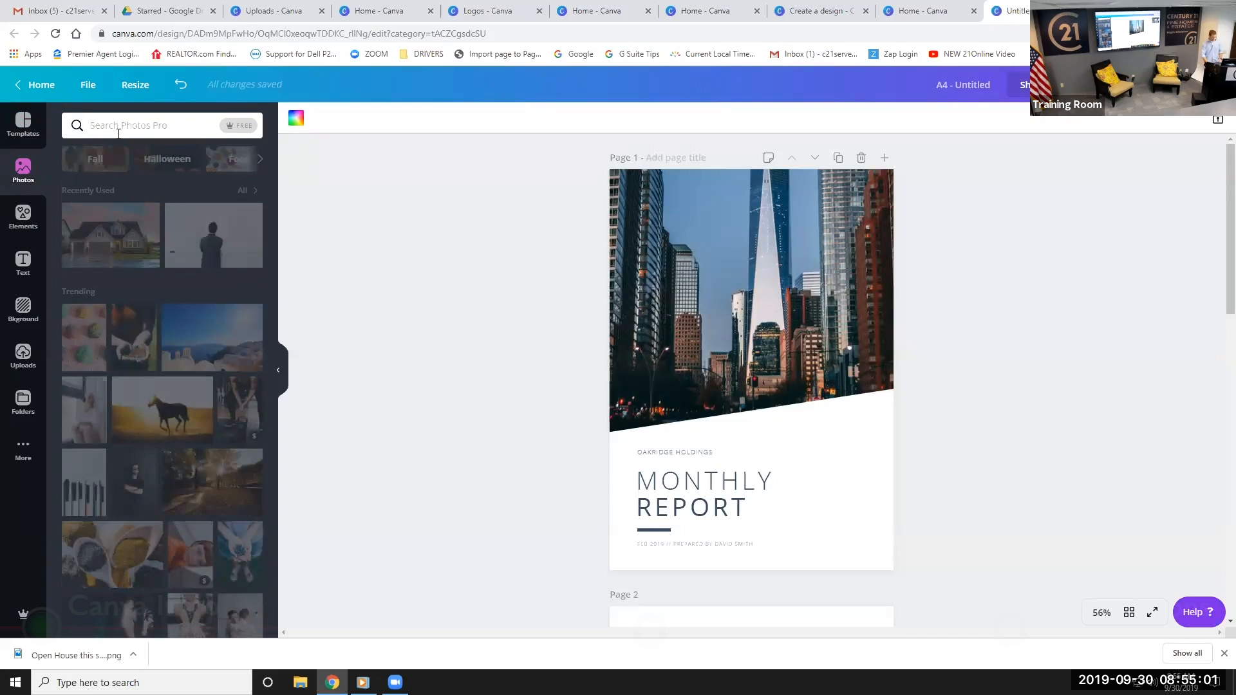
{"action": "type", "text": "m"}
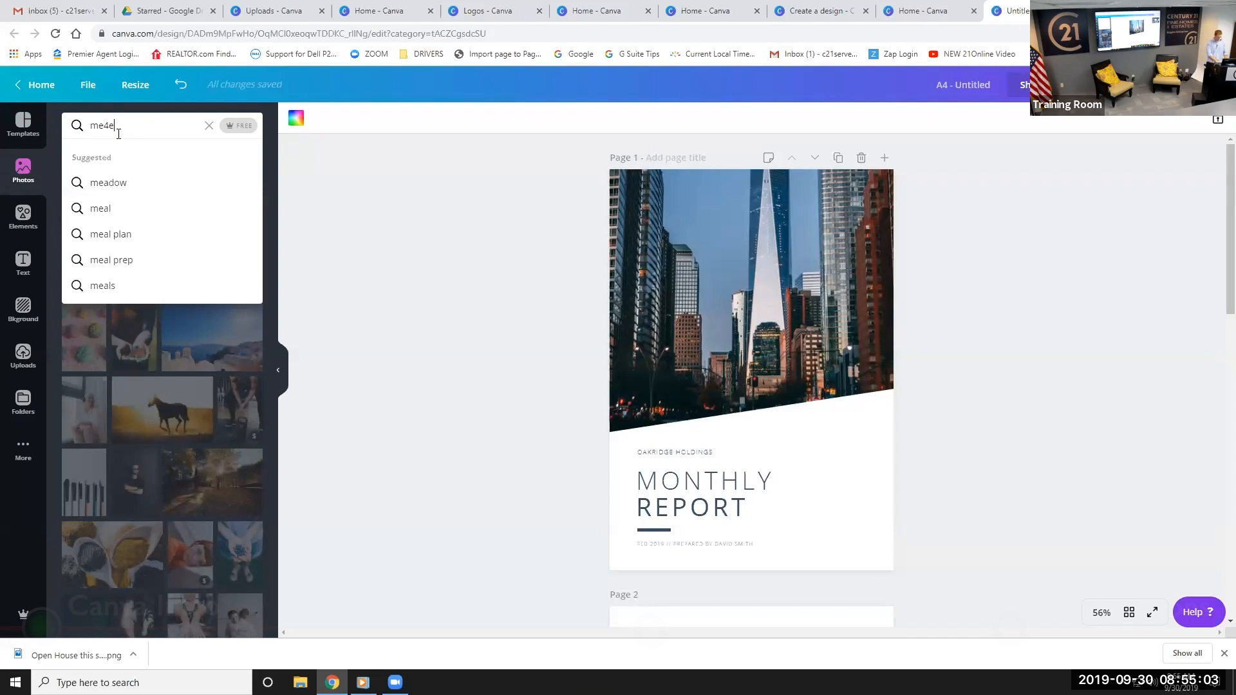
{"action": "key", "text": "BackSpace"}
{"action": "type", "text": "shaking hands"}
{"action": "key", "text": "Return"}
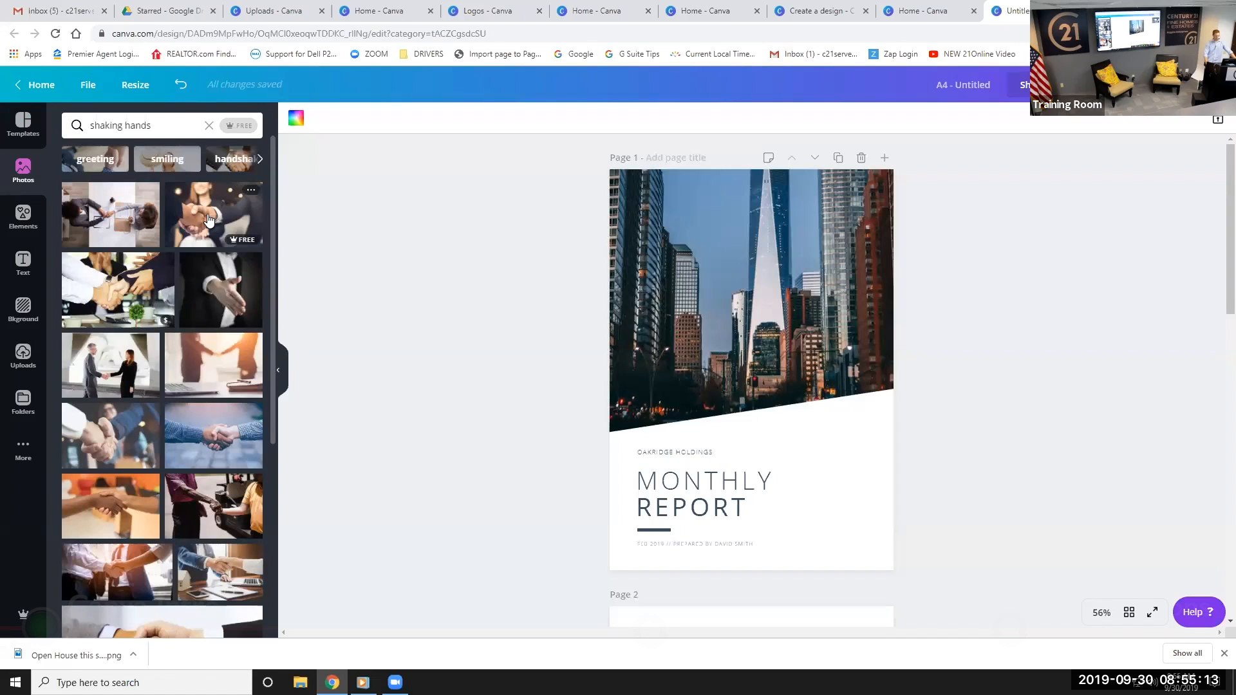
{"action": "left_click_drag", "start_coordinate": [207, 219], "coordinate": [713, 249]}
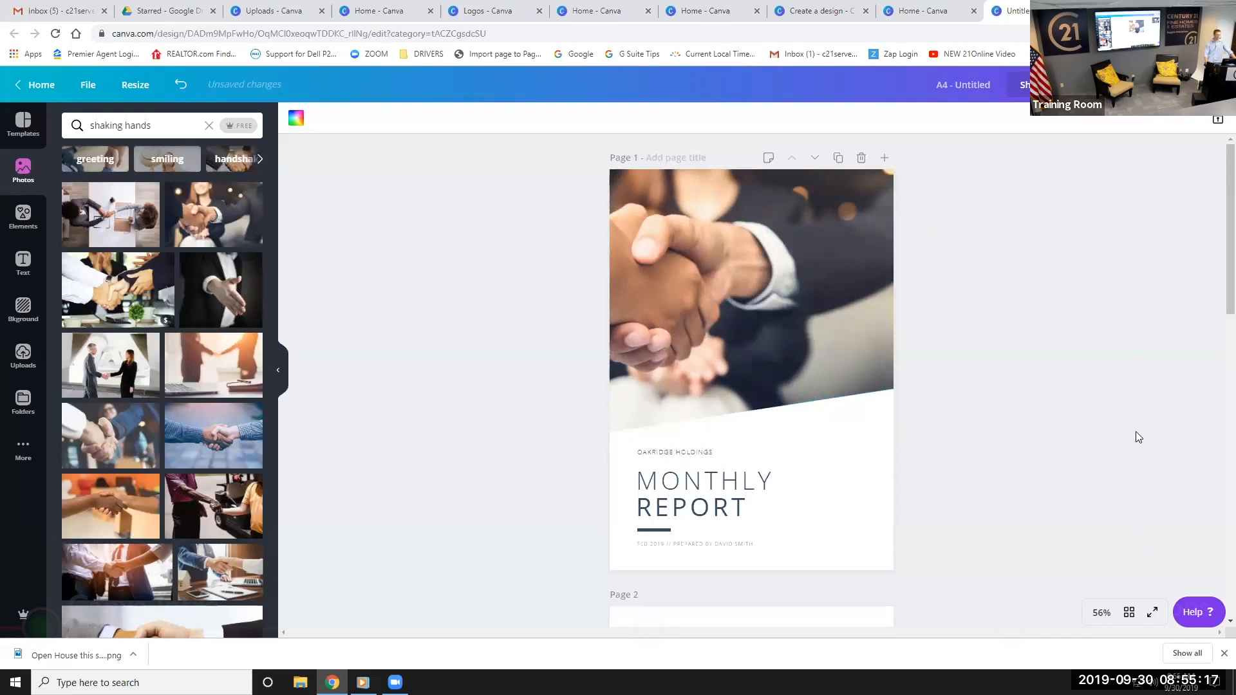